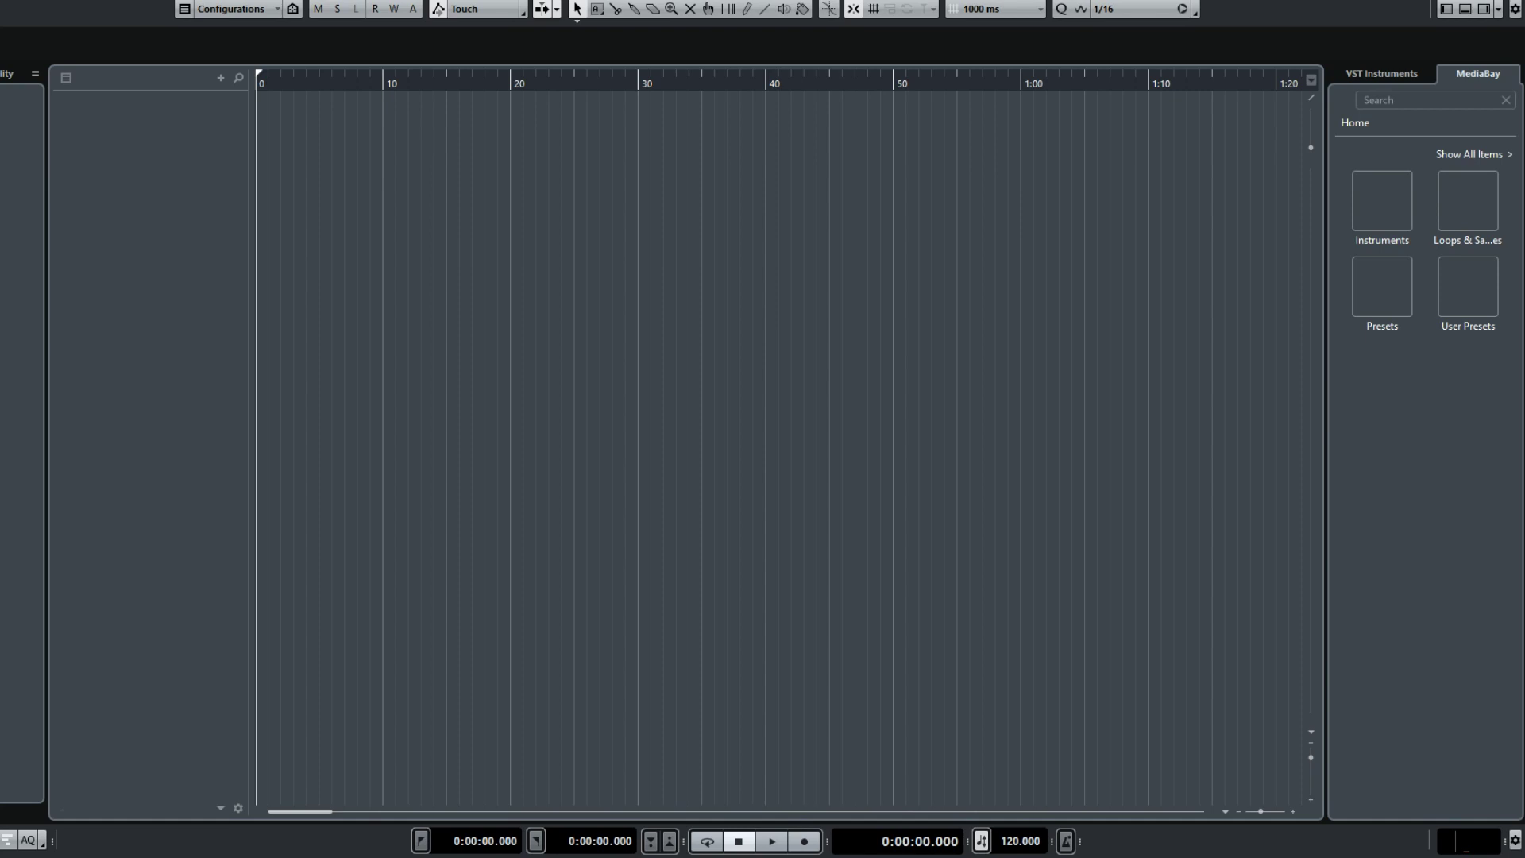
# Load the Band-in-a-Box DAW VST3 Plugin as a rack instrument and enlarge its window to show more bars.
pyautogui.click(1392, 80)
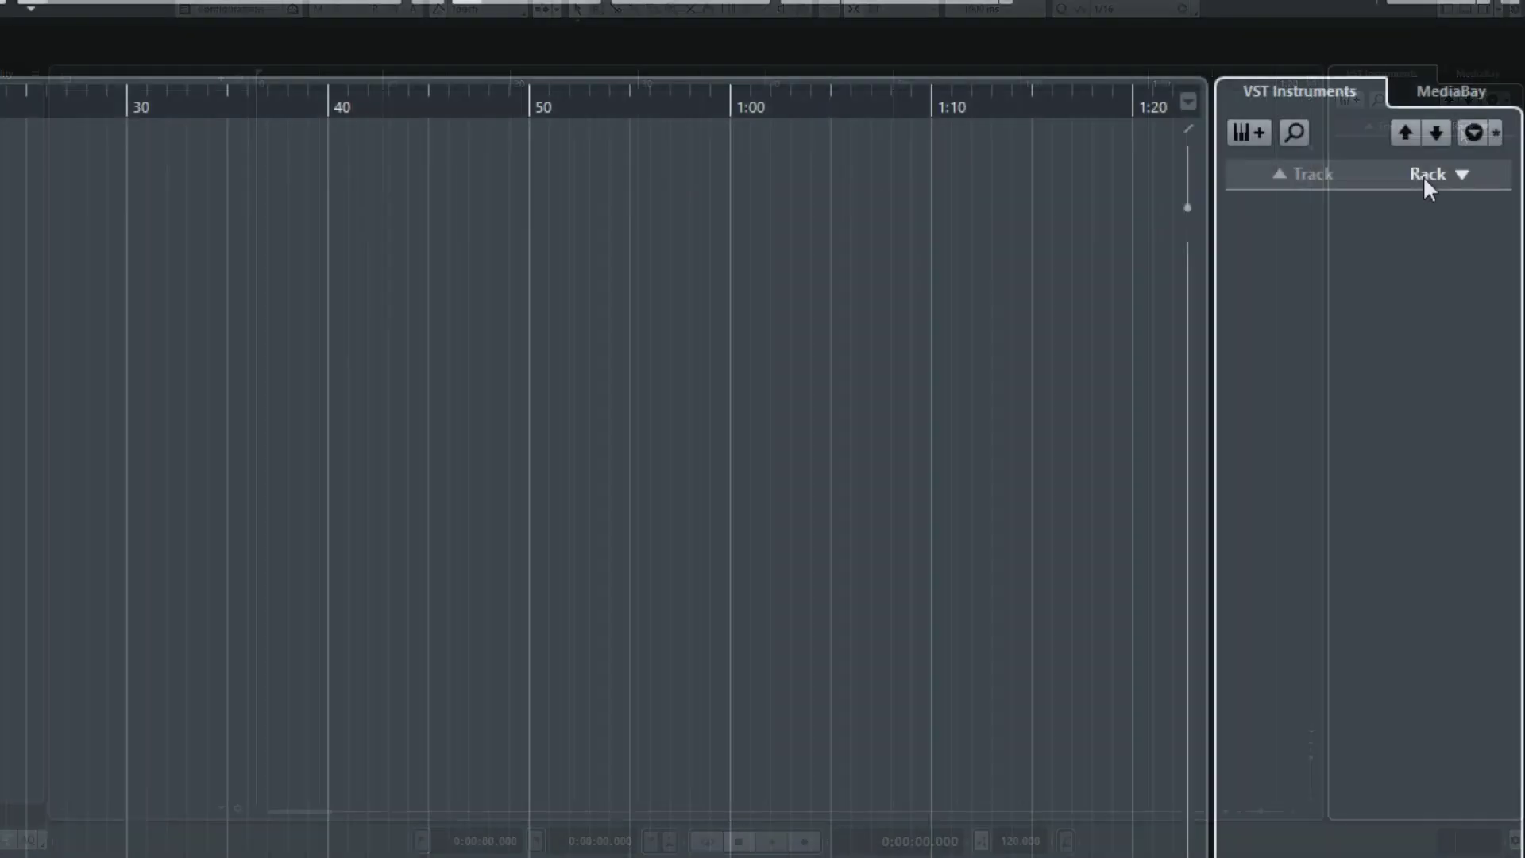
pyautogui.click(1462, 127)
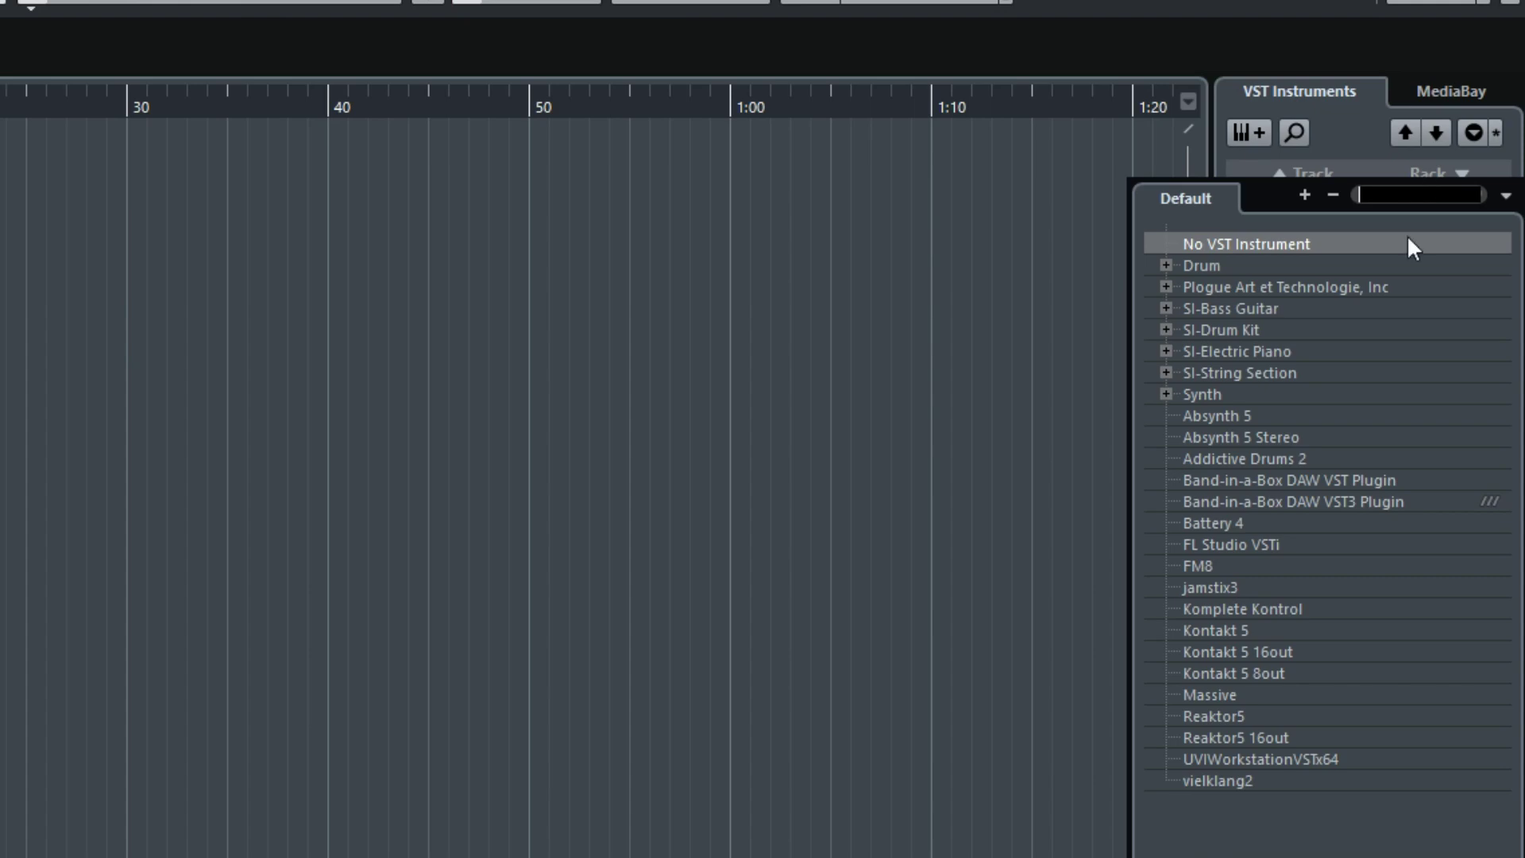
pyautogui.click(1368, 501)
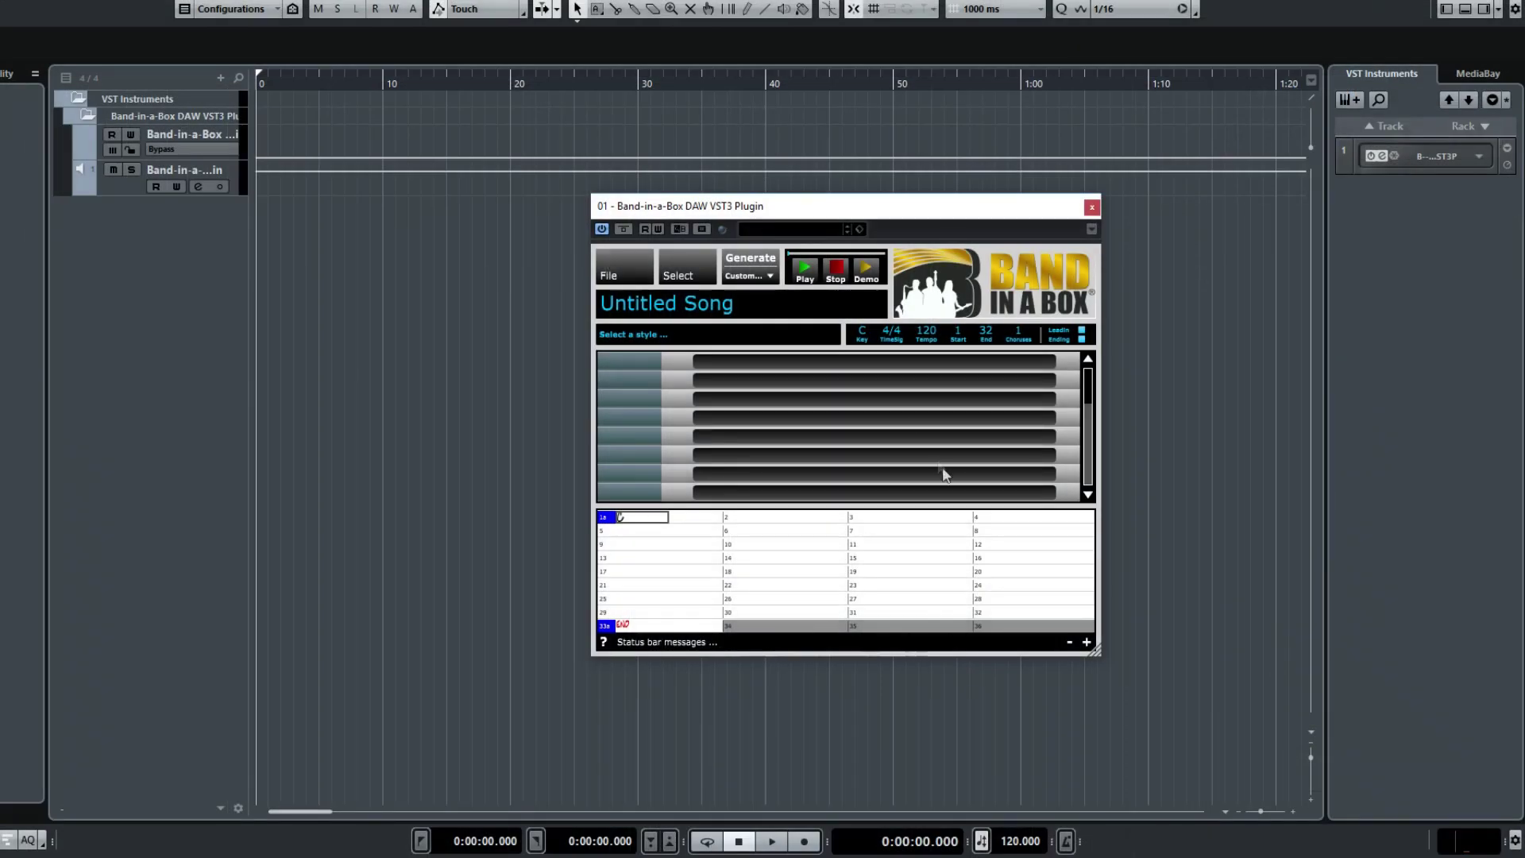
pyautogui.moveTo(926, 221); pyautogui.dragTo(797, 187)
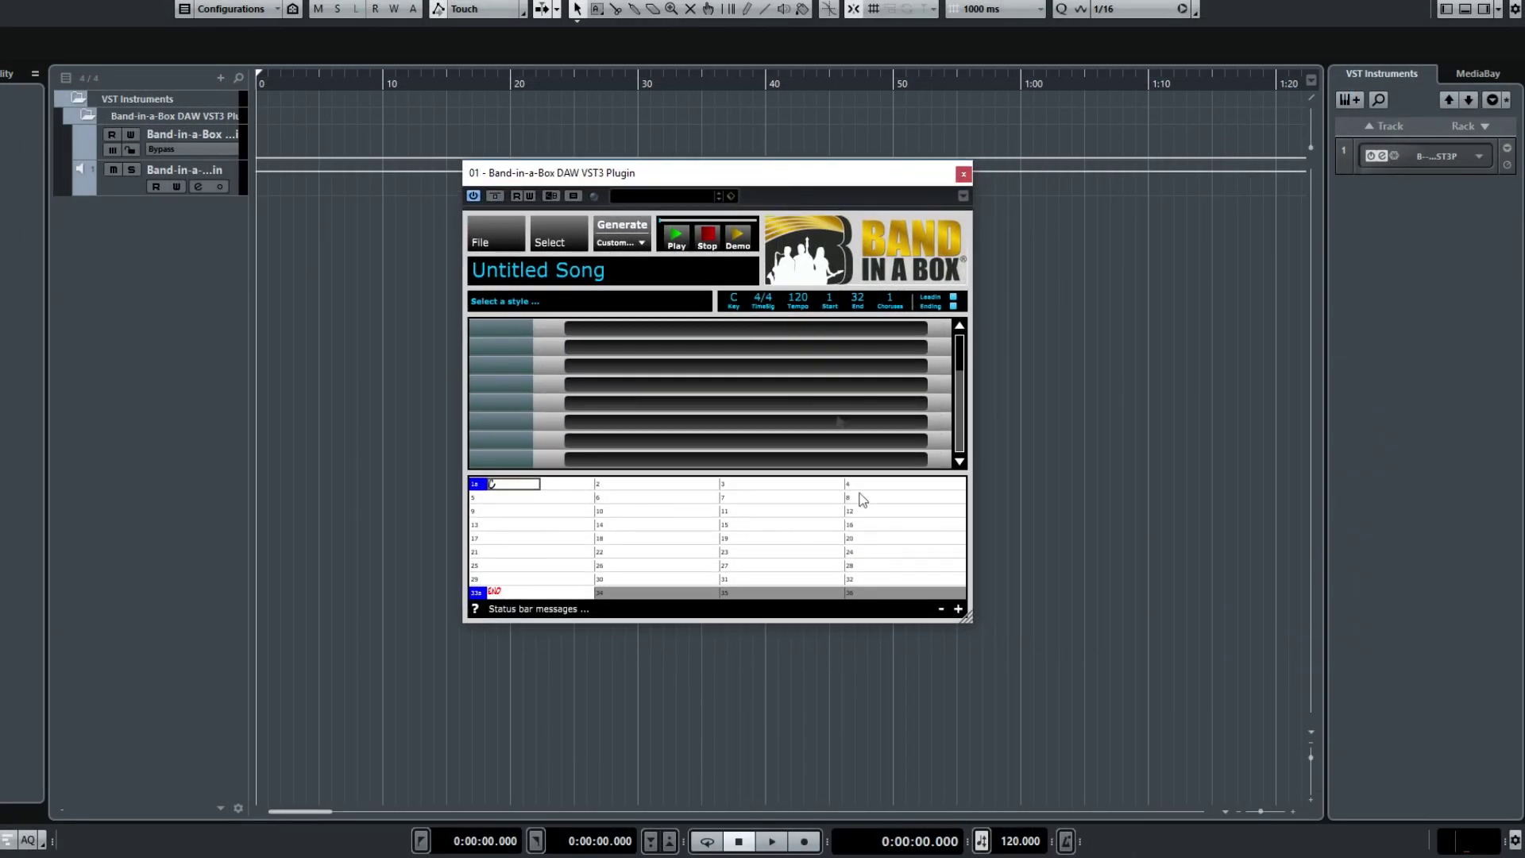
pyautogui.moveTo(967, 620); pyautogui.dragTo(1272, 814)
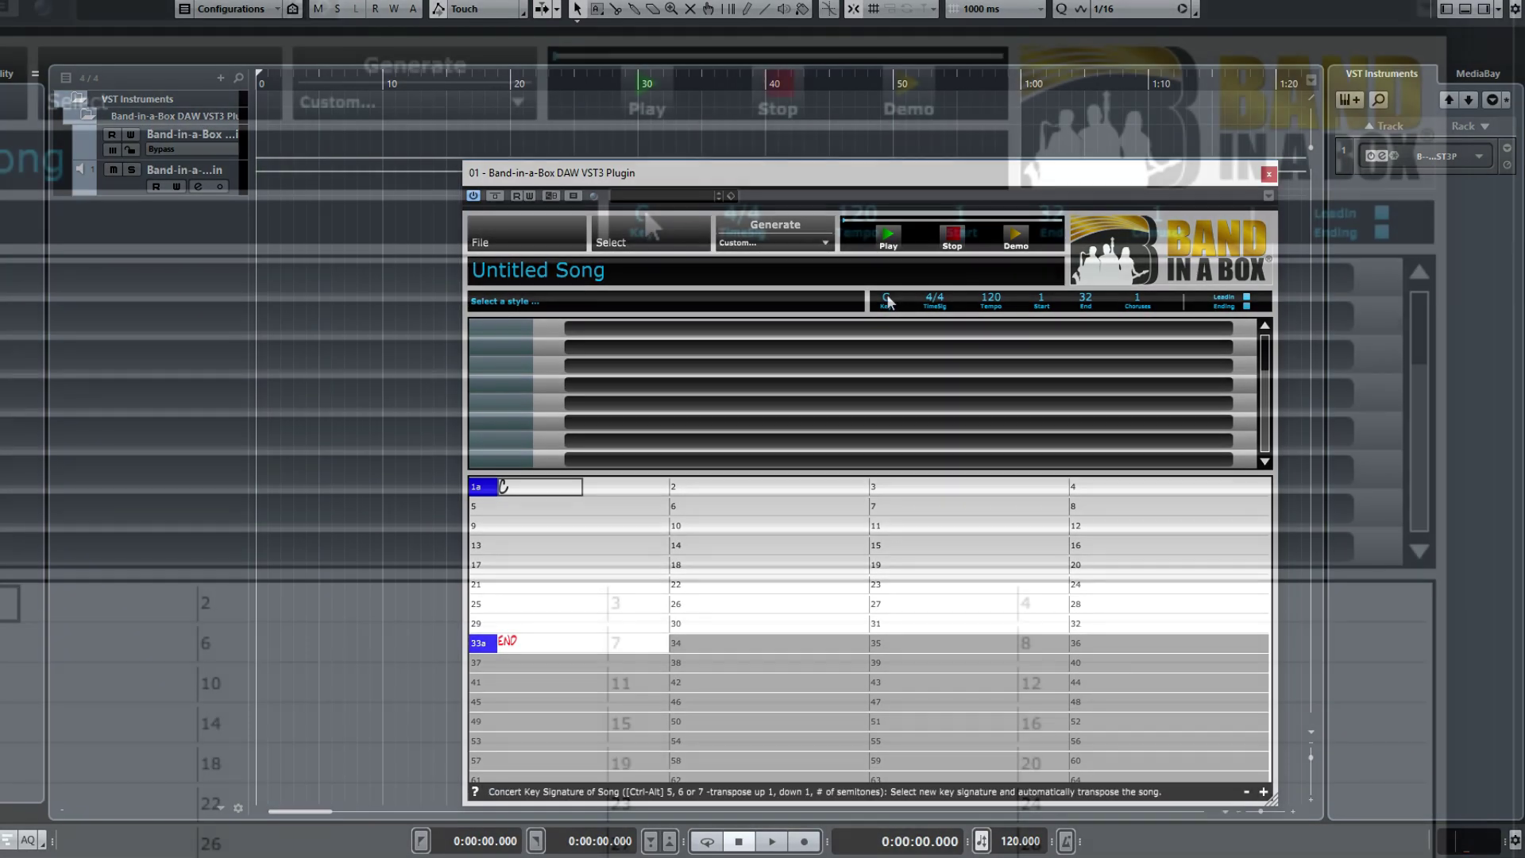
# Set the song's key signature to A major and enter an A7 chord at bar 1.
pyautogui.click(886, 298)
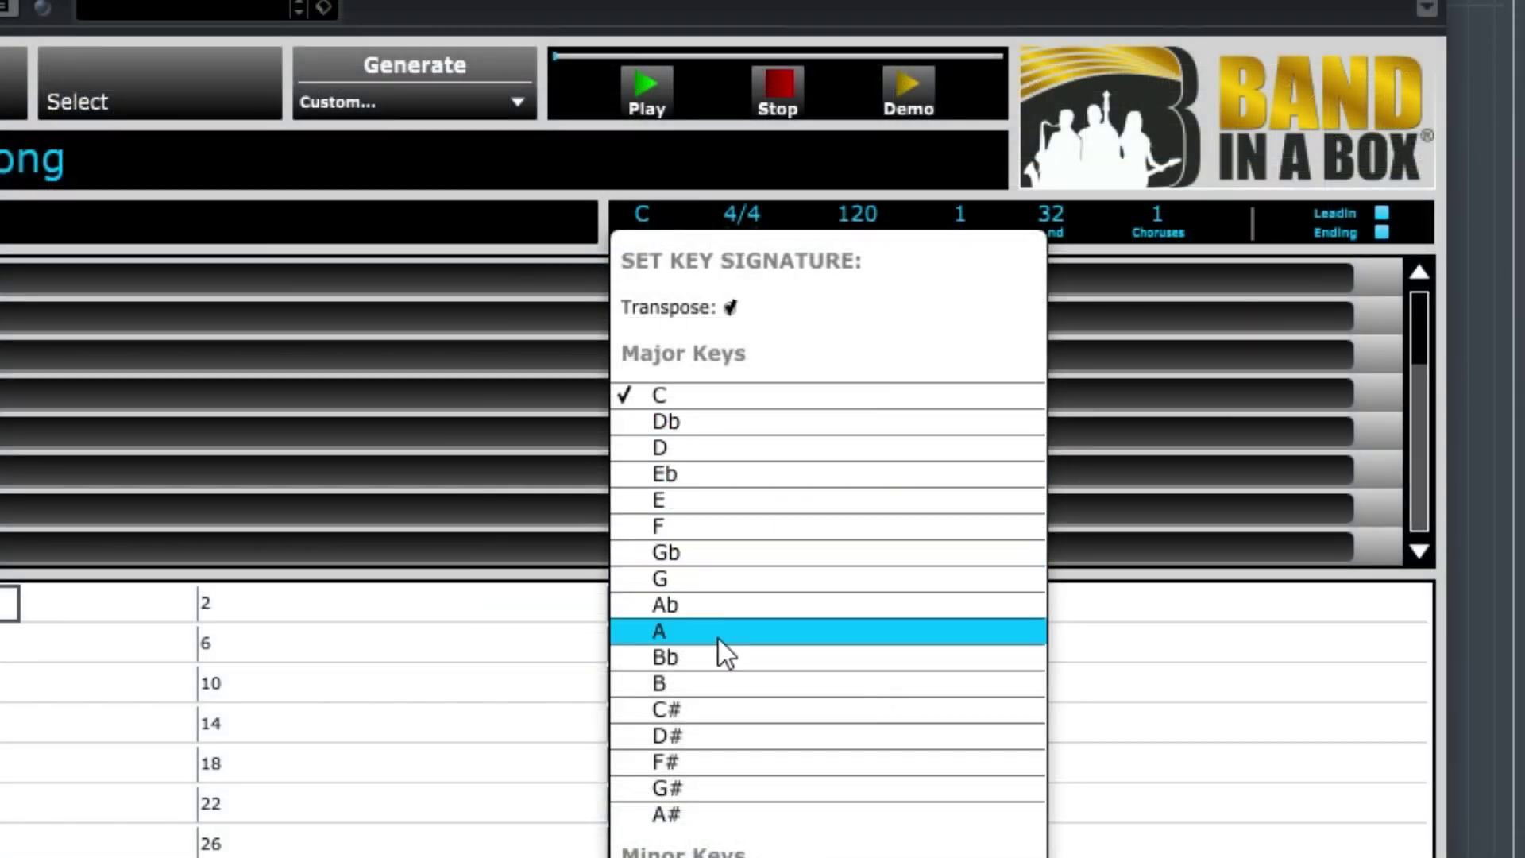
pyautogui.click(718, 641)
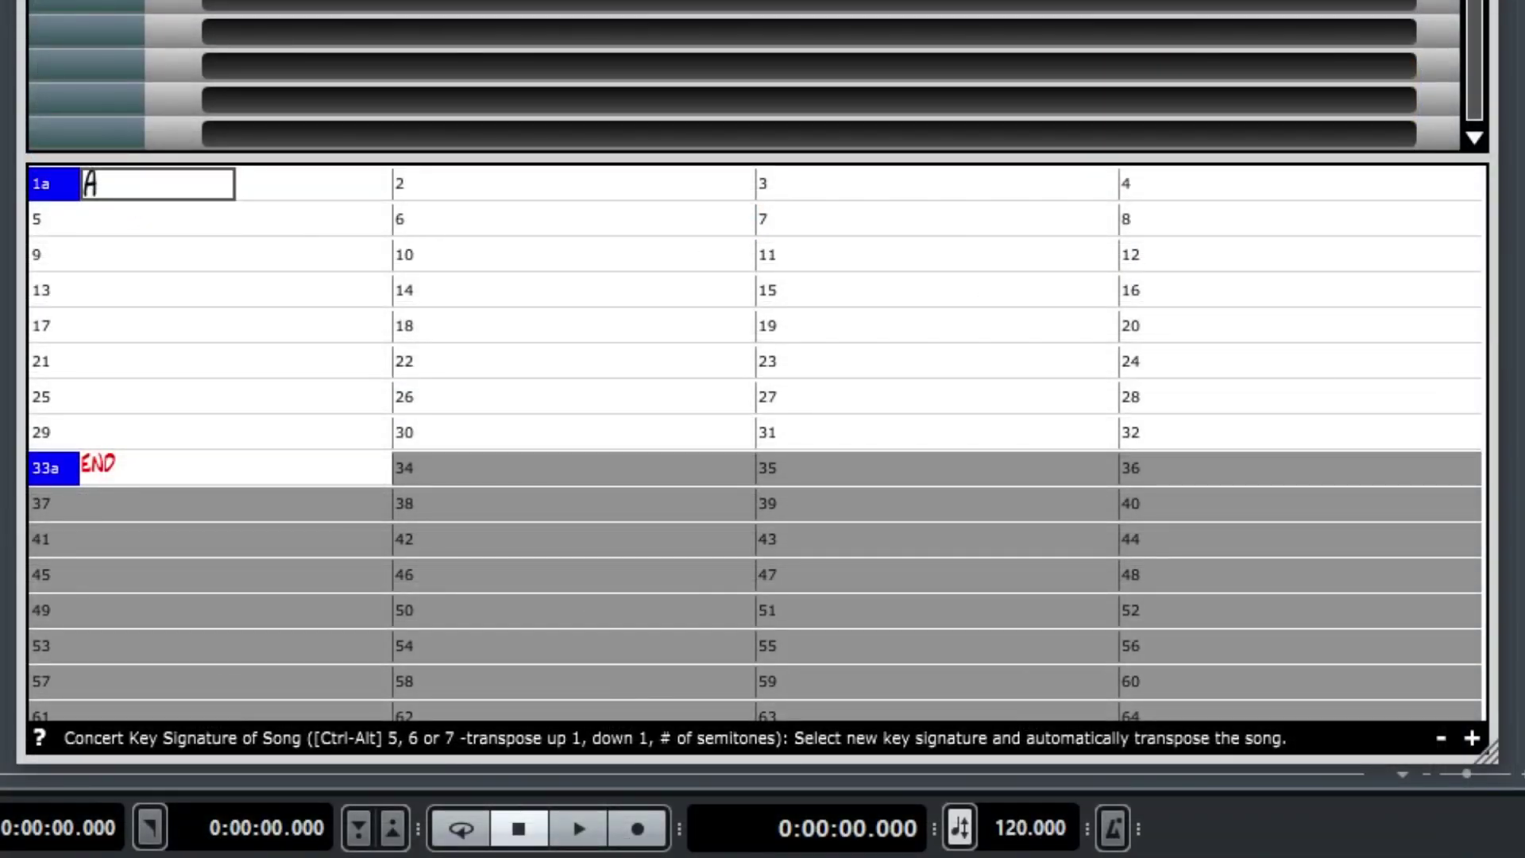
pyautogui.press('Right')
pyautogui.press('Right')
pyautogui.press('Right')
pyautogui.press('Right')
pyautogui.press('Right')
pyautogui.press('Right')
pyautogui.press('Right')
pyautogui.press('Right')
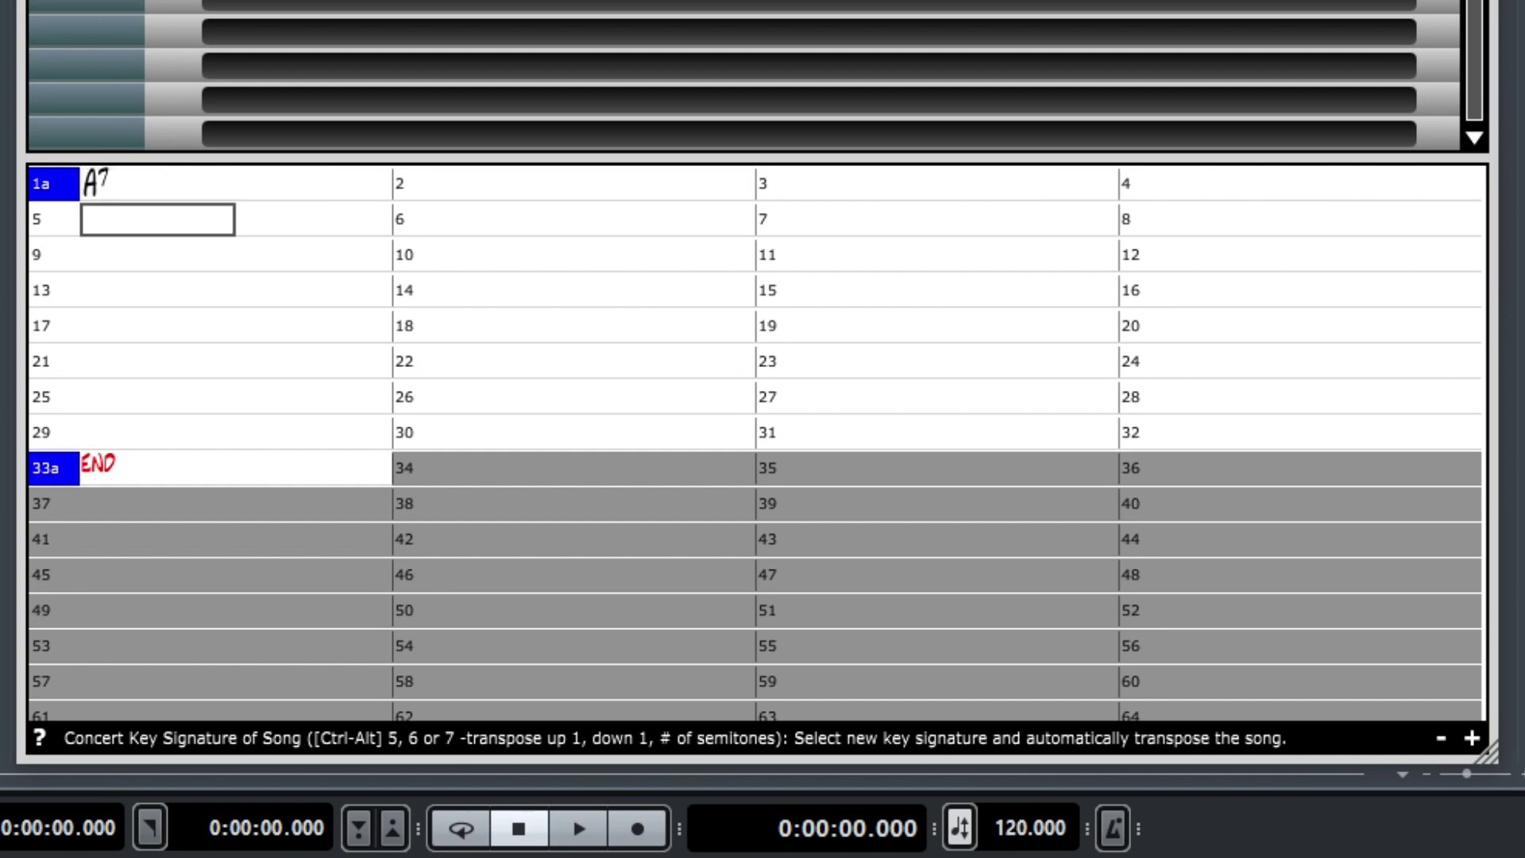
# Enter C7sus at bar 5 and D7 at bar 7, and copy the first eight bars to bar 9.
pyautogui.write('C7sus')
pyautogui.press('Right')
pyautogui.press('Right')
pyautogui.press('Right')
pyautogui.press('Right')
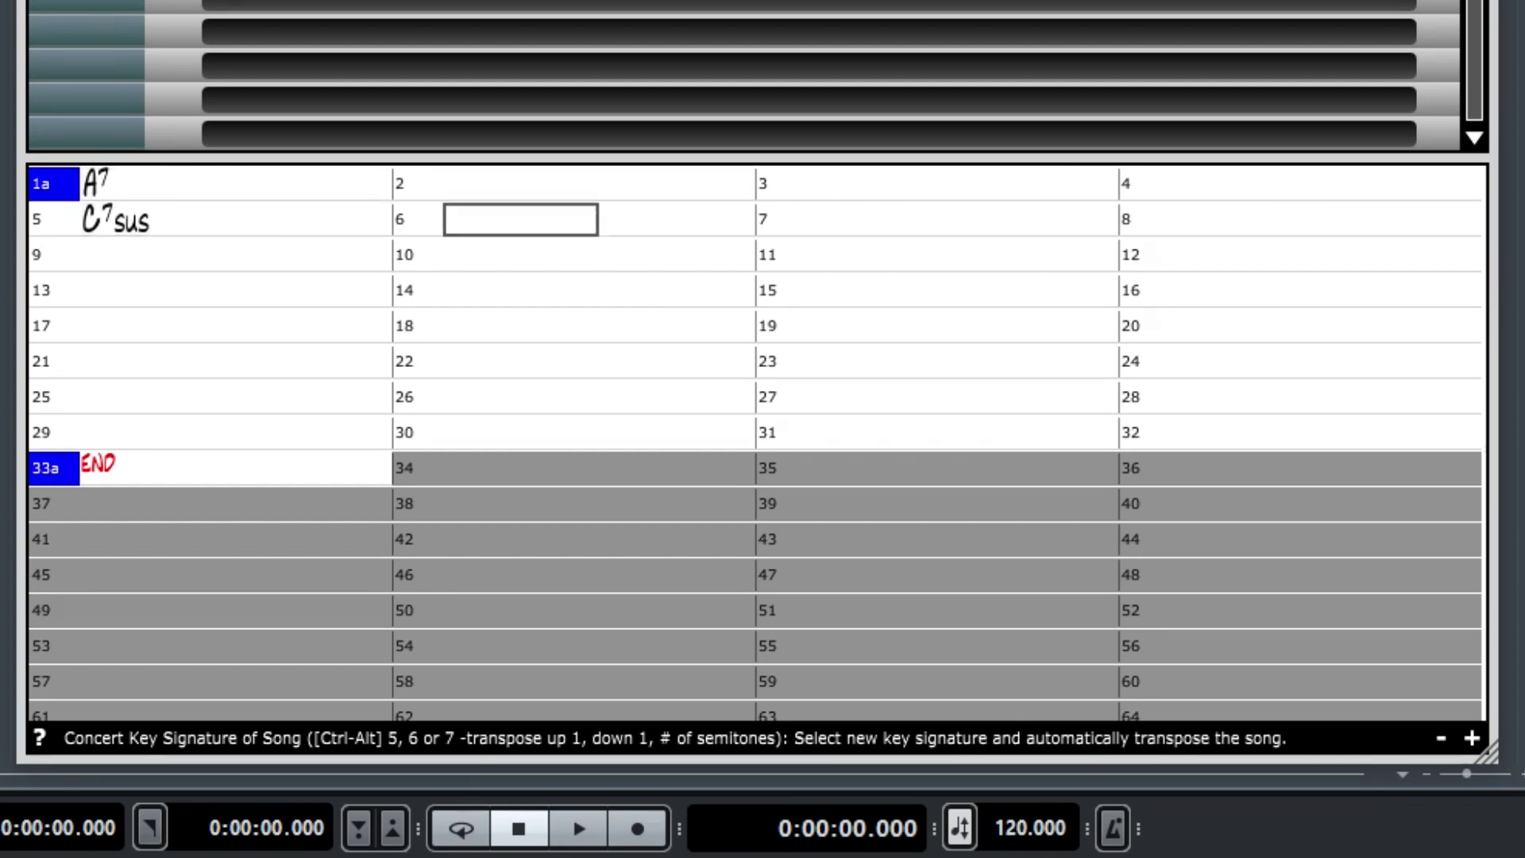
pyautogui.press('Right')
pyautogui.press('Right')
pyautogui.press('Right')
pyautogui.press('Right')
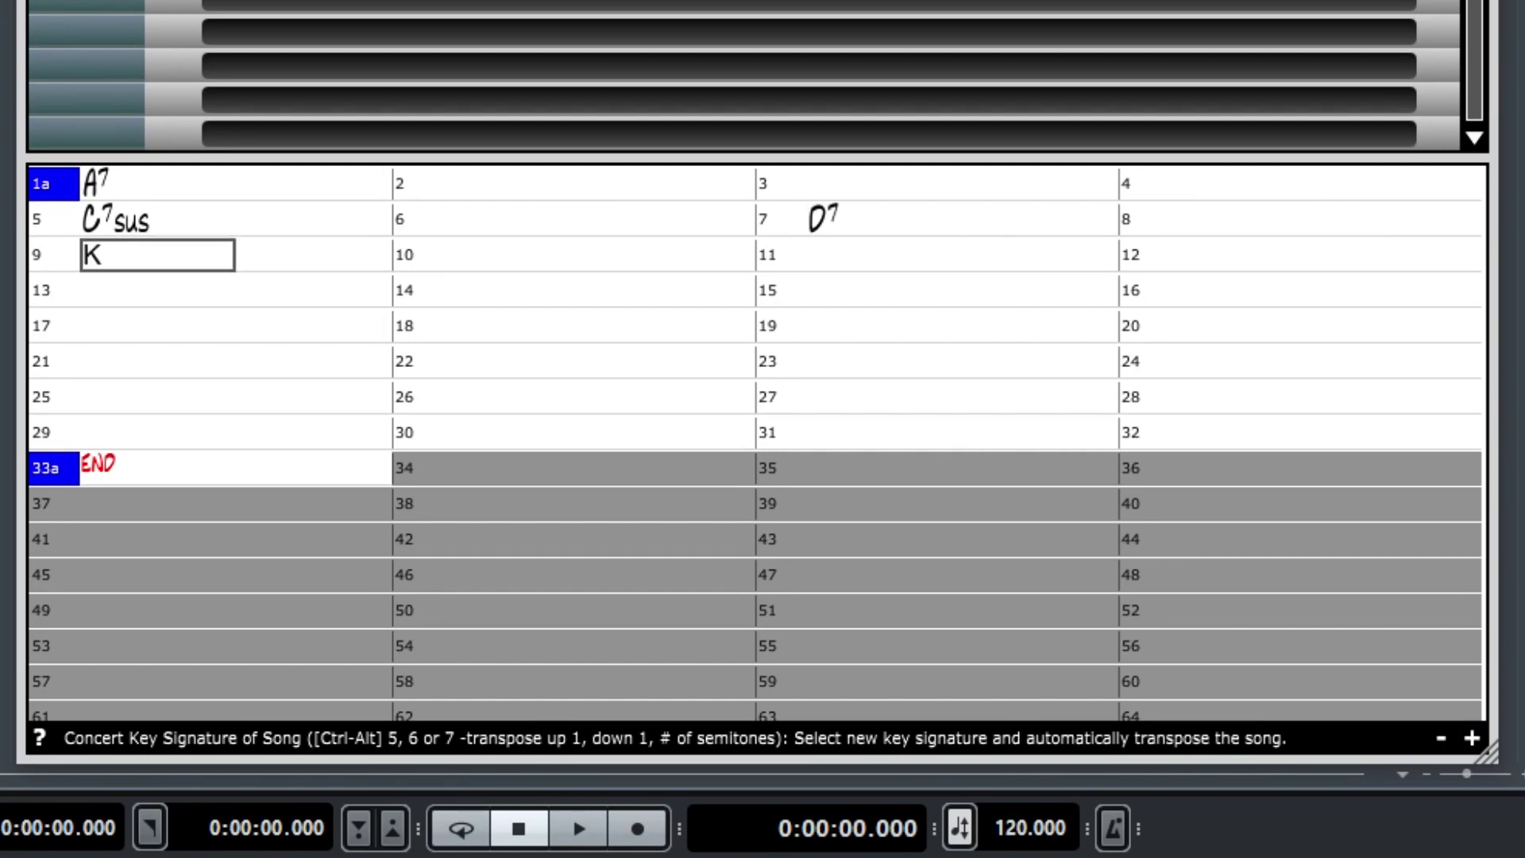
pyautogui.press('Return')
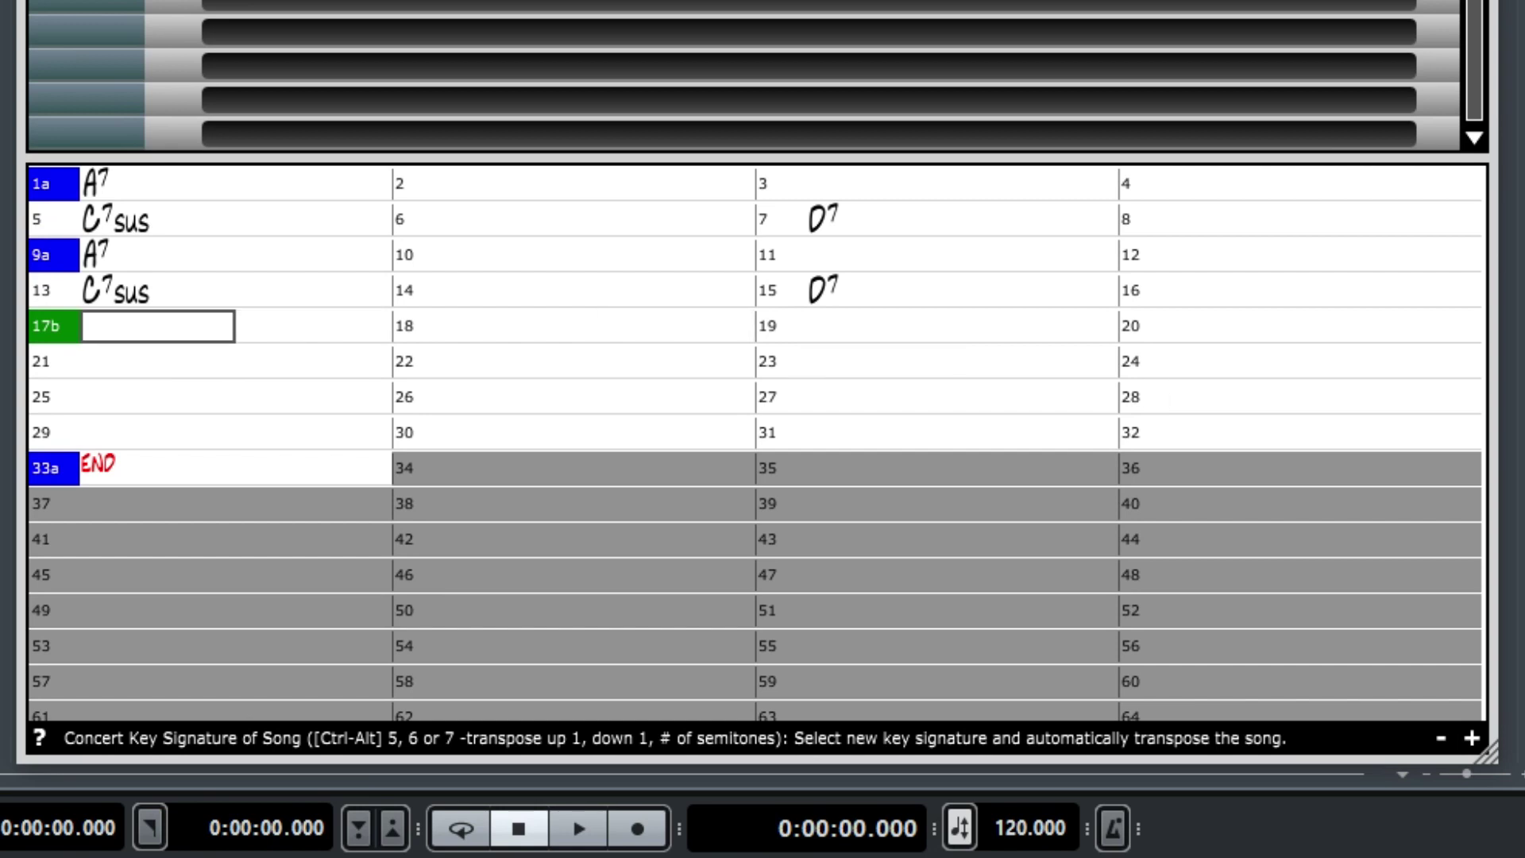
# Enter a Bm chord at bar 17 and an Em chord at bar 19.
pyautogui.write('Bm')
pyautogui.press('Return')
pyautogui.press('Right')
pyautogui.press('Right')
pyautogui.press('Right')
pyautogui.press('Right')
pyautogui.press('Right')
pyautogui.press('Right')
pyautogui.press('Right')
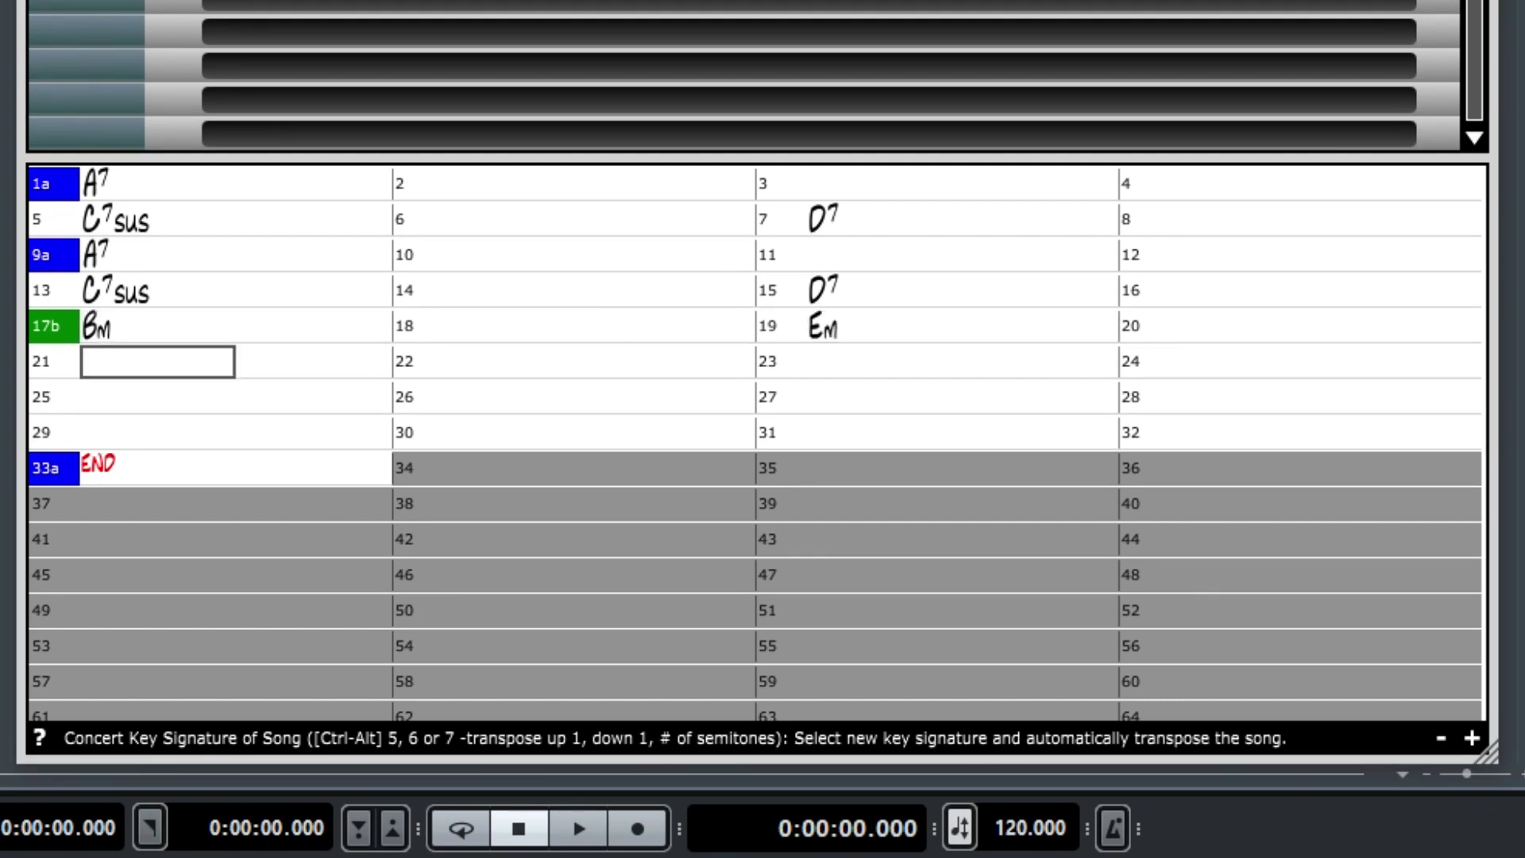
# Enter a Bm chord at bar 21 and an E7 chord at bar 23.
pyautogui.press('Right')
pyautogui.press('Right')
pyautogui.press('Right')
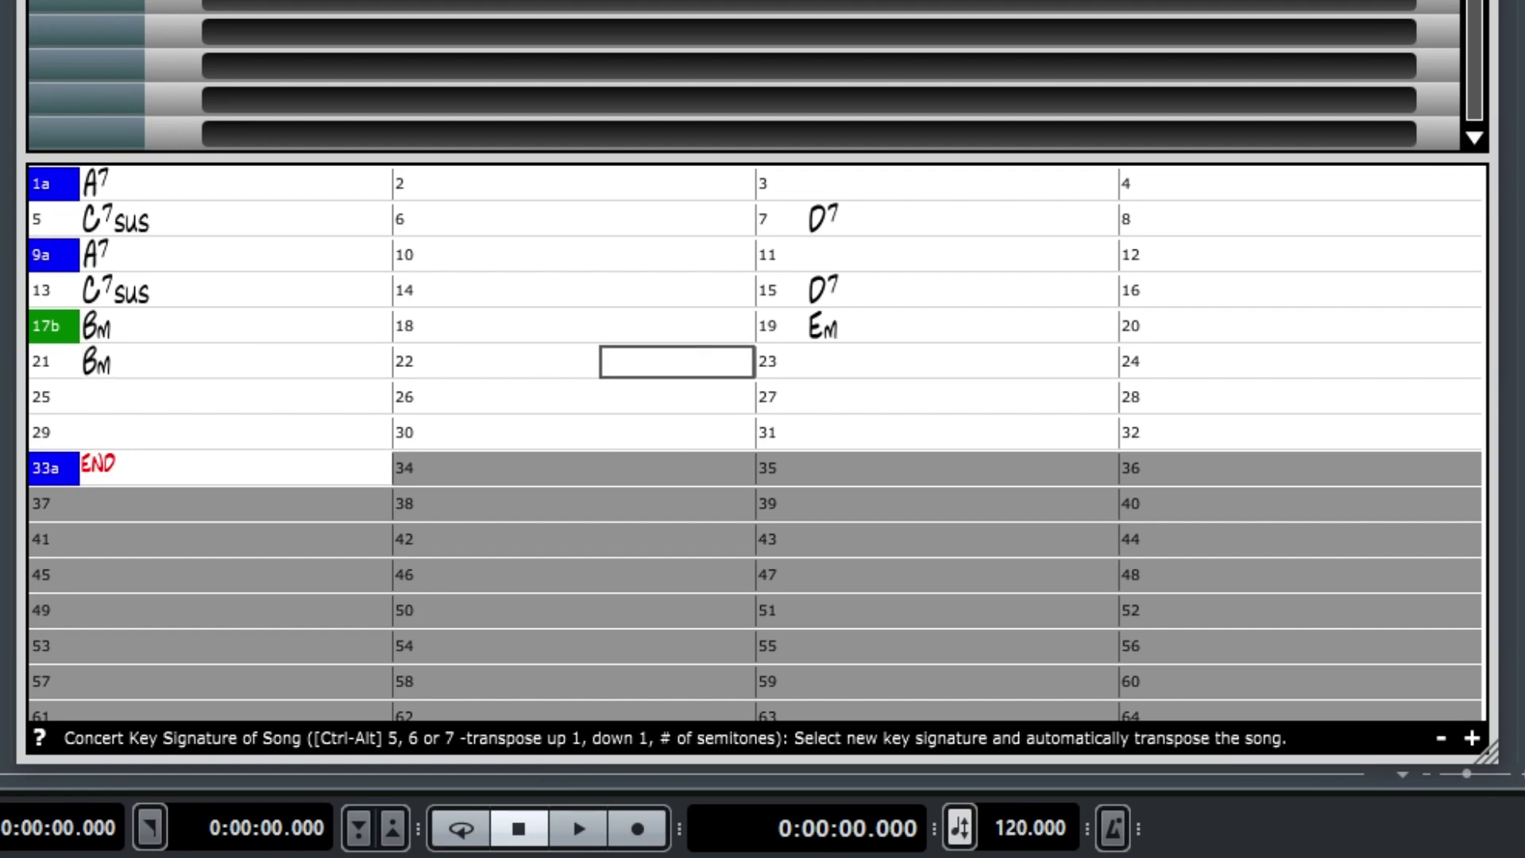
pyautogui.press('Right')
pyautogui.press('Right')
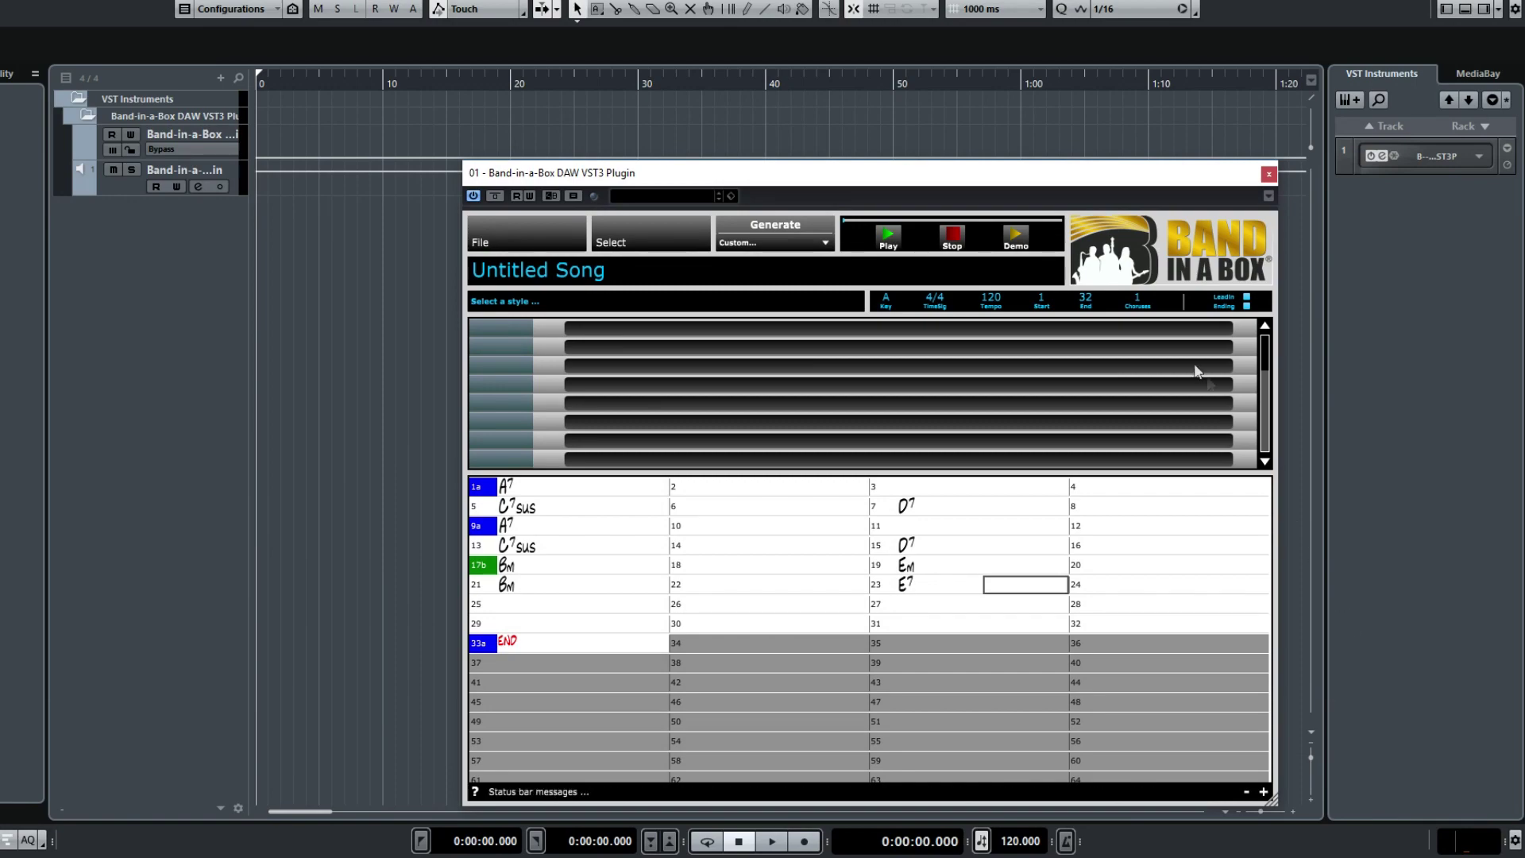
# Set the song to end at bar 24 with 4 choruses and a closing A chord at bar 25.
pyautogui.click(1086, 302)
pyautogui.write('2')
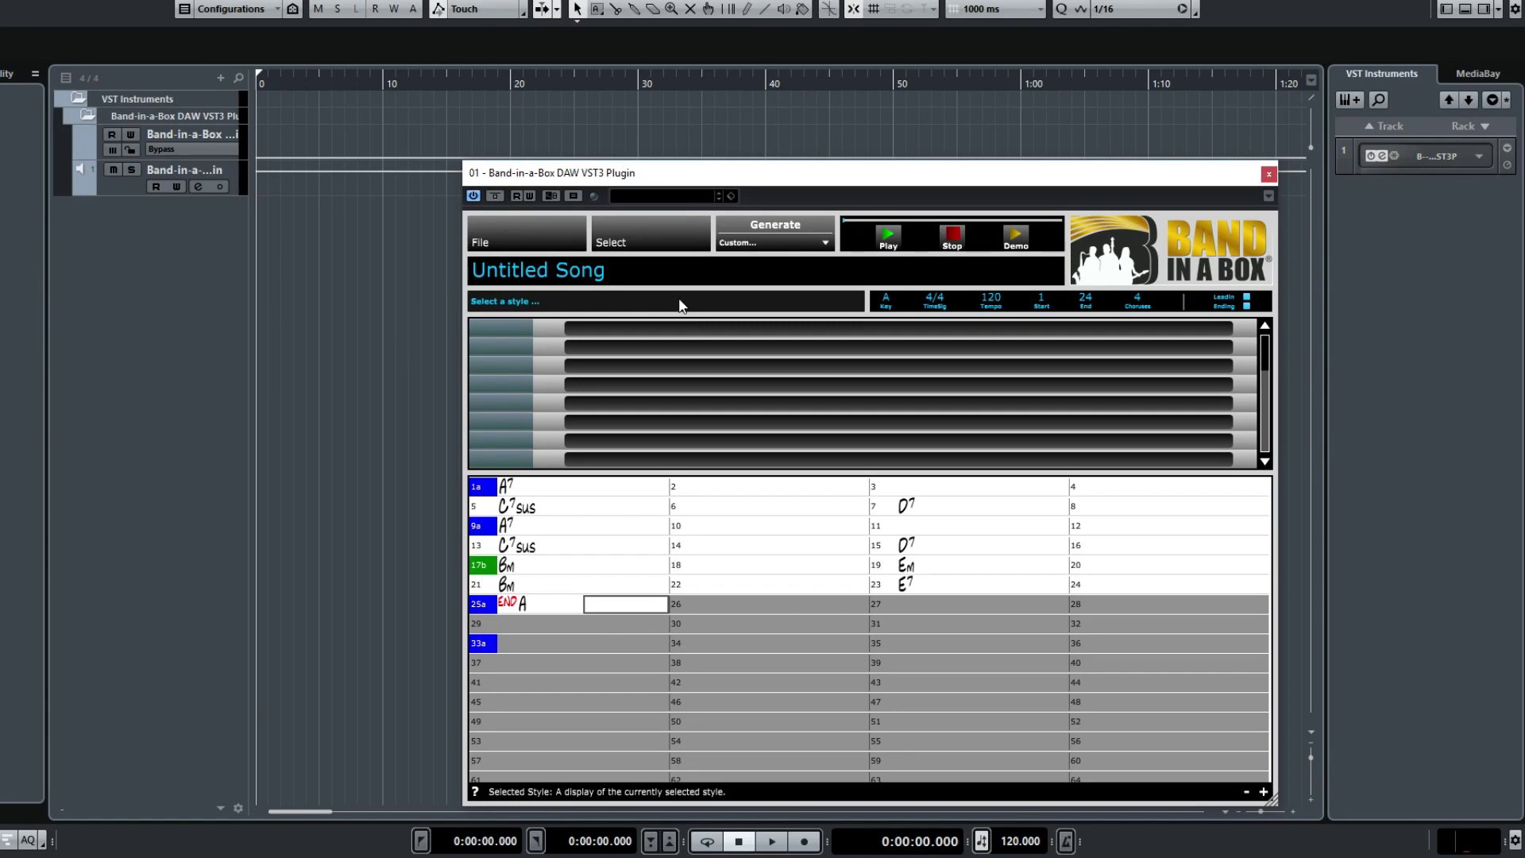
# Open the StylePicker and filter the styles by the EVERYTHING JAZZ category.
pyautogui.click(666, 227)
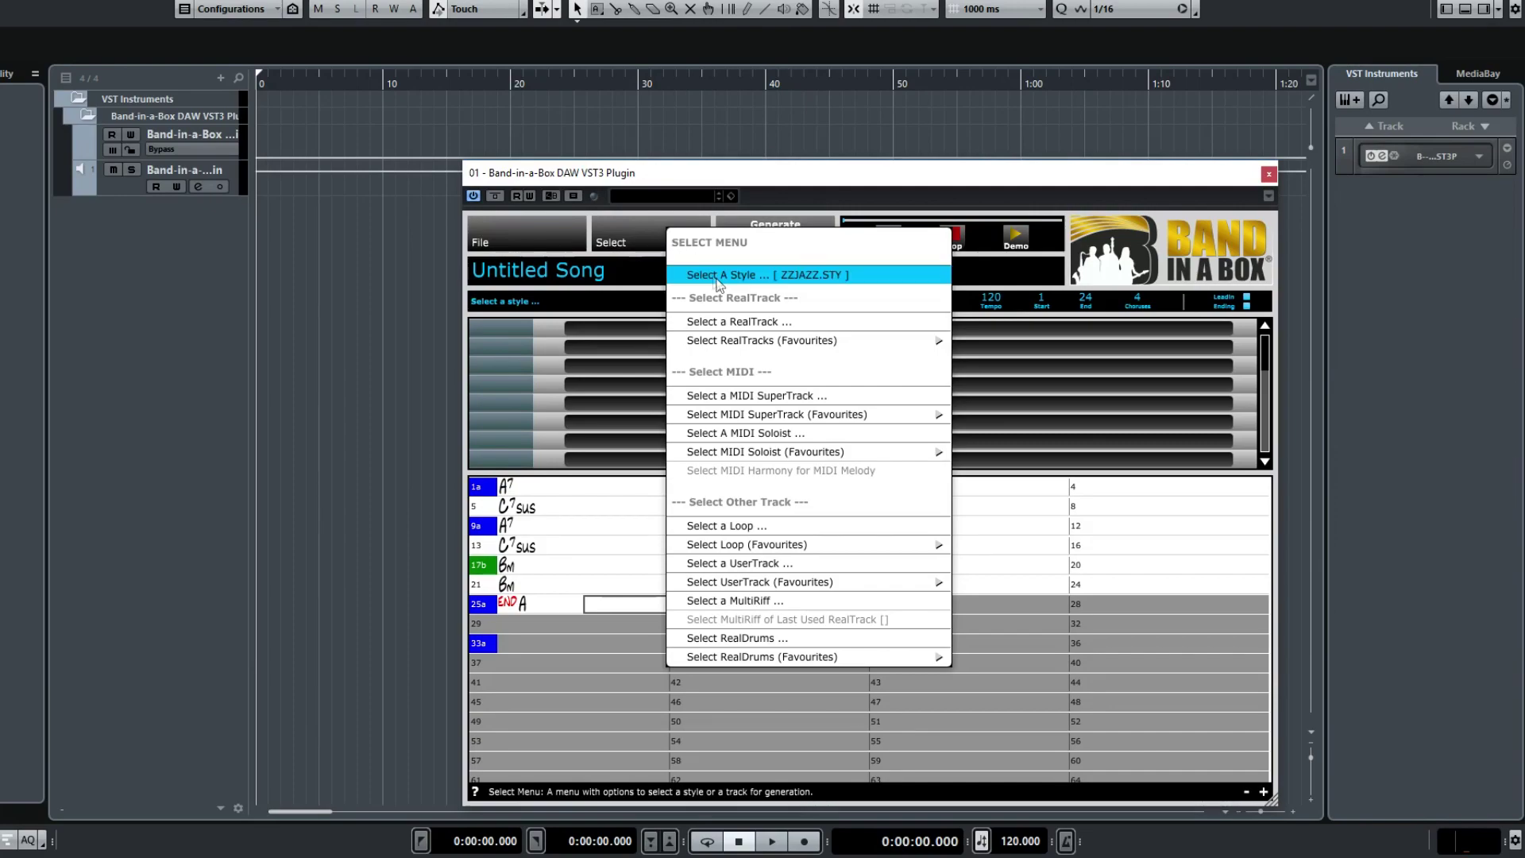
pyautogui.click(718, 279)
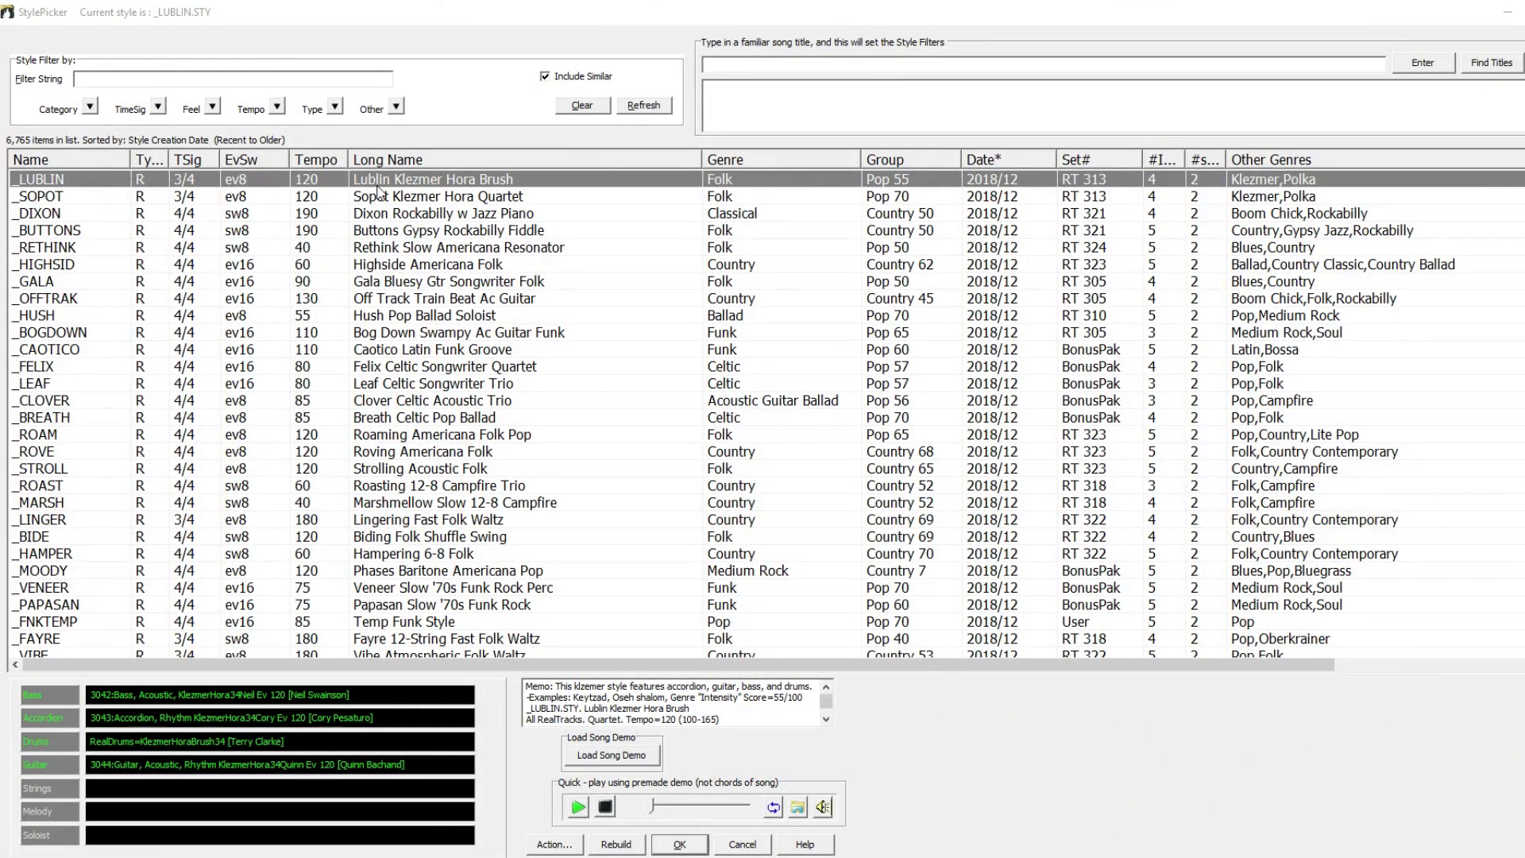
pyautogui.click(89, 107)
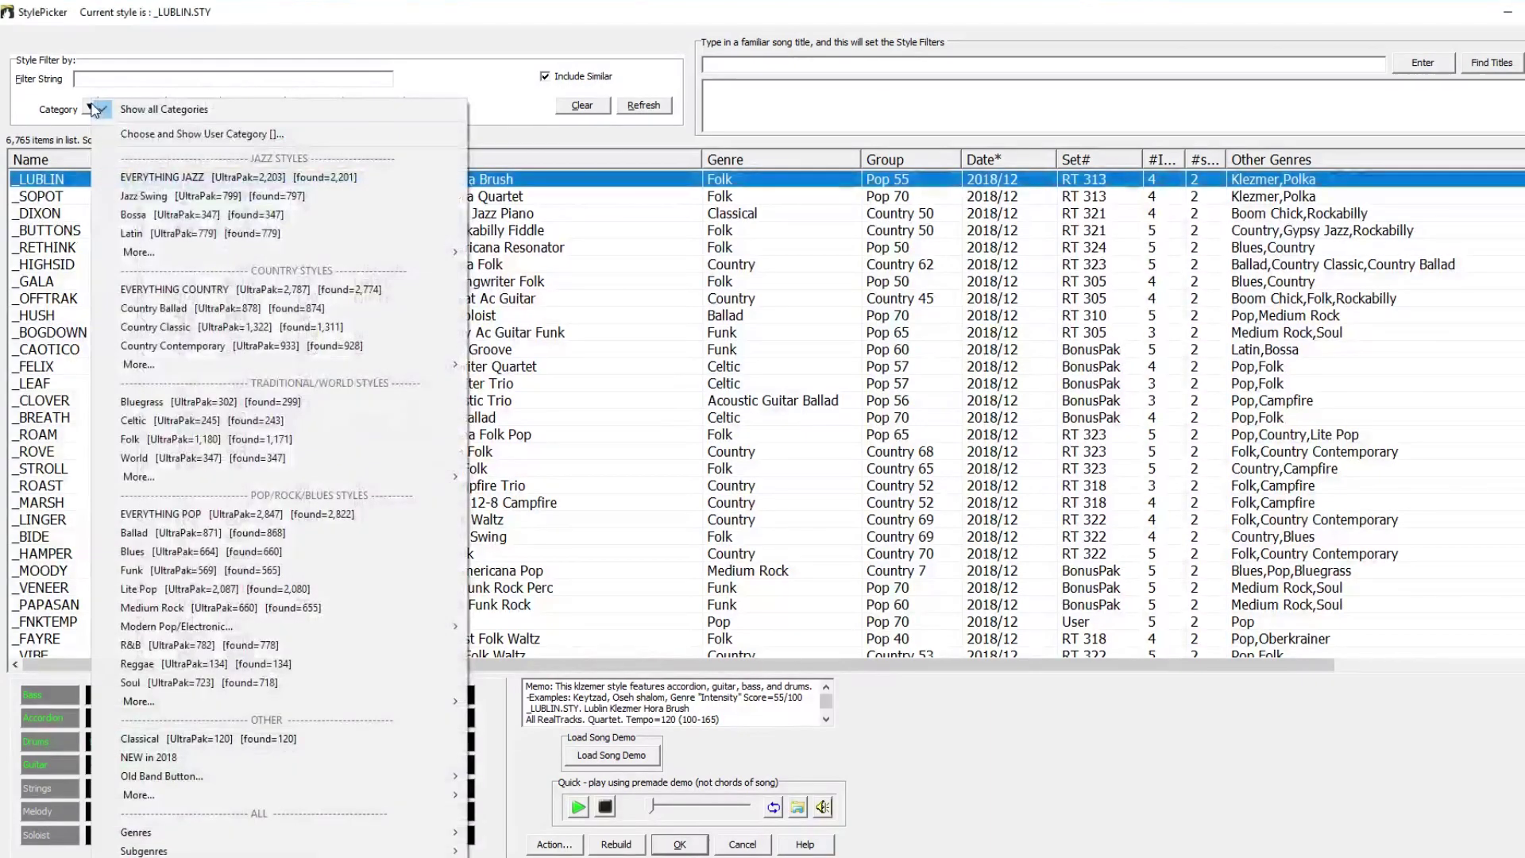
pyautogui.click(157, 177)
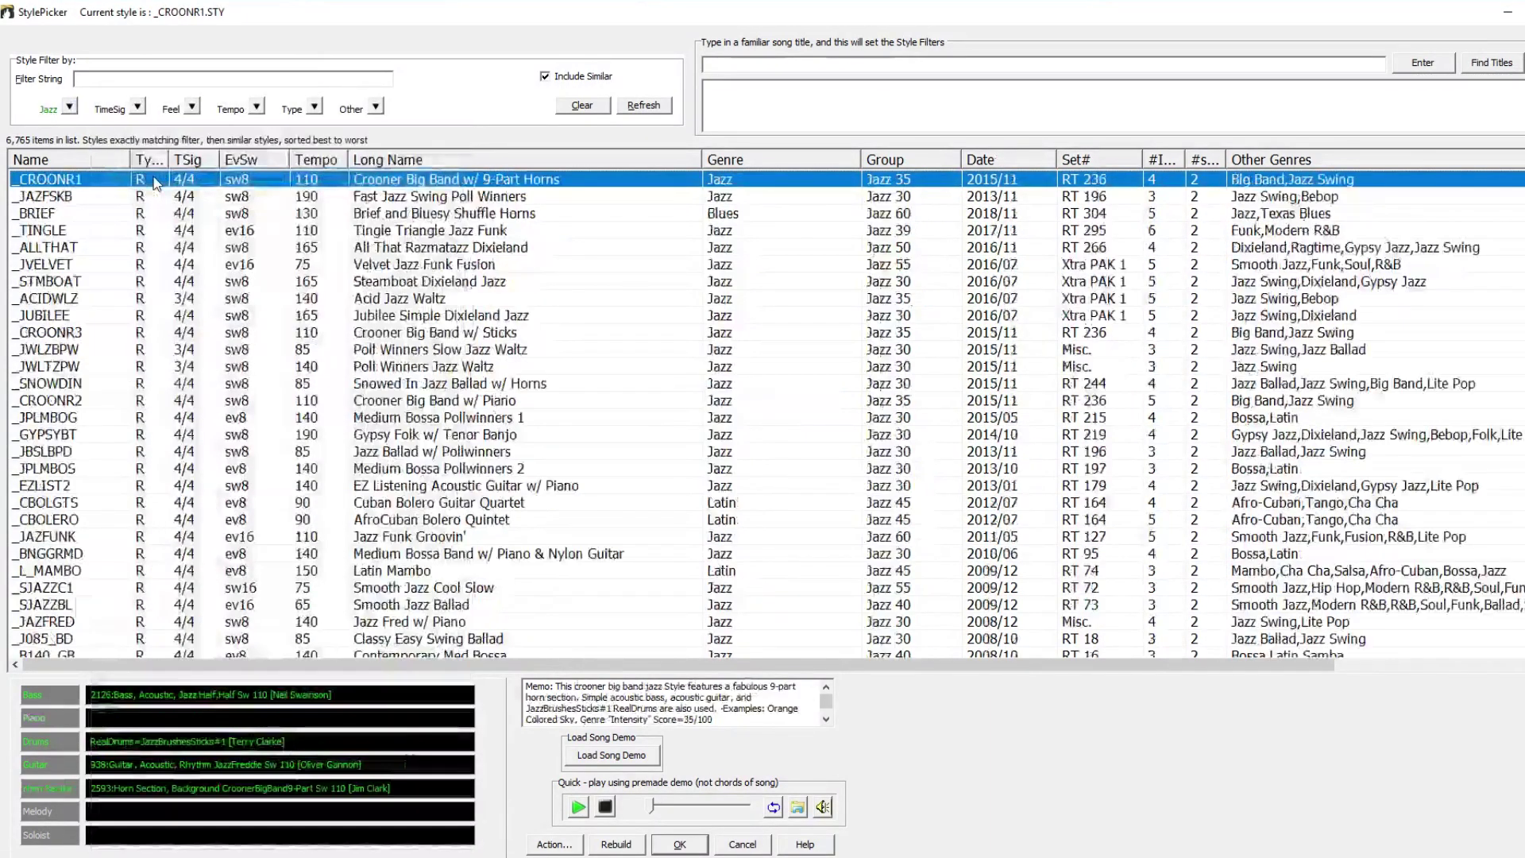
# Audition the jazz styles _RAINNYC and _IGUAZU+ from the filtered list.
pyautogui.scroll(-5, 72, 337)
pyautogui.click(71, 332)
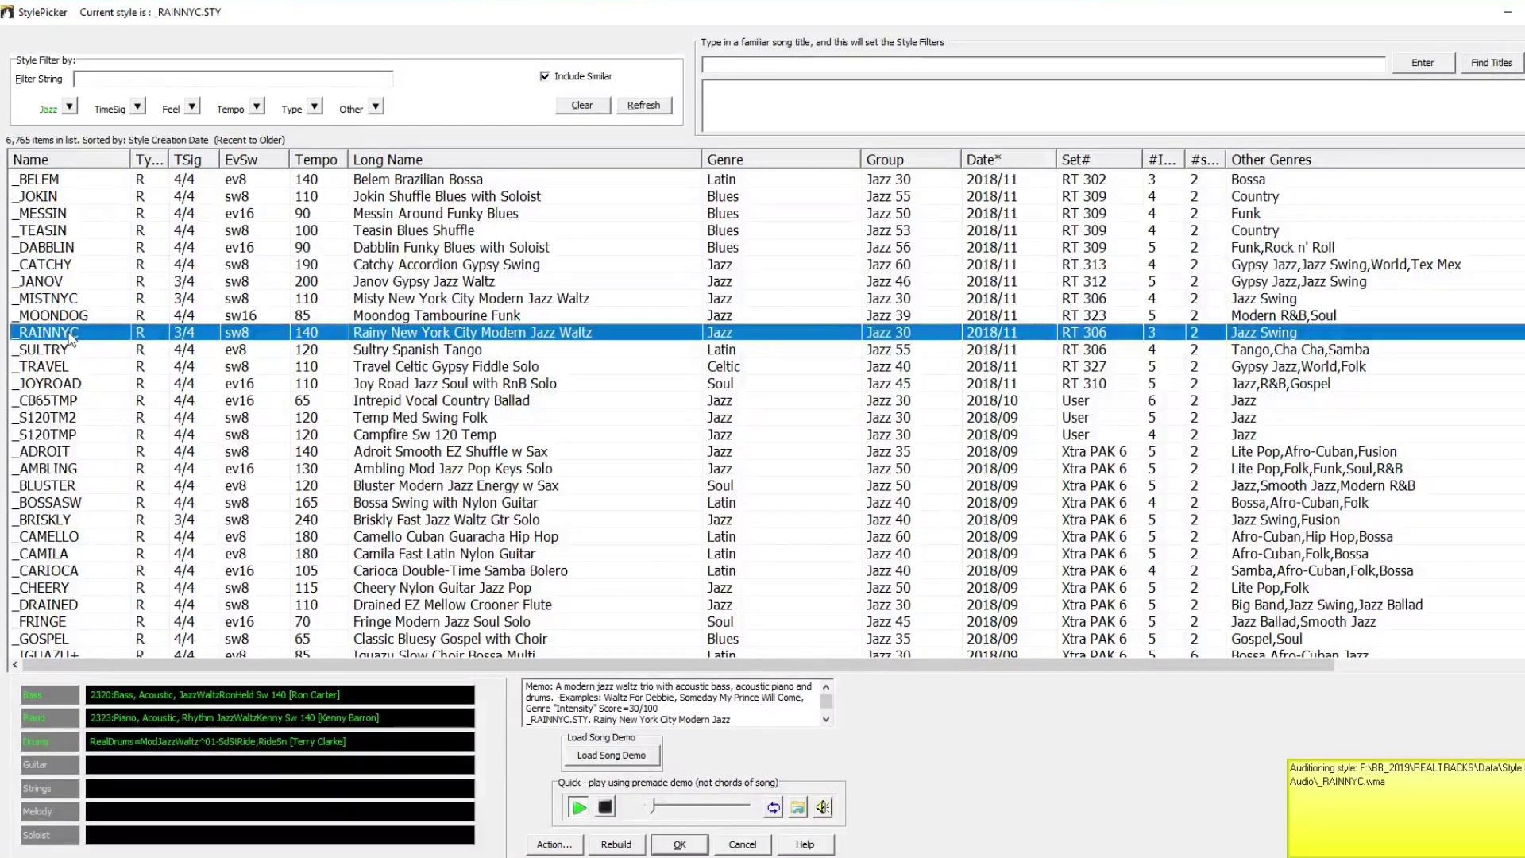
pyautogui.scroll(-1, 70, 338)
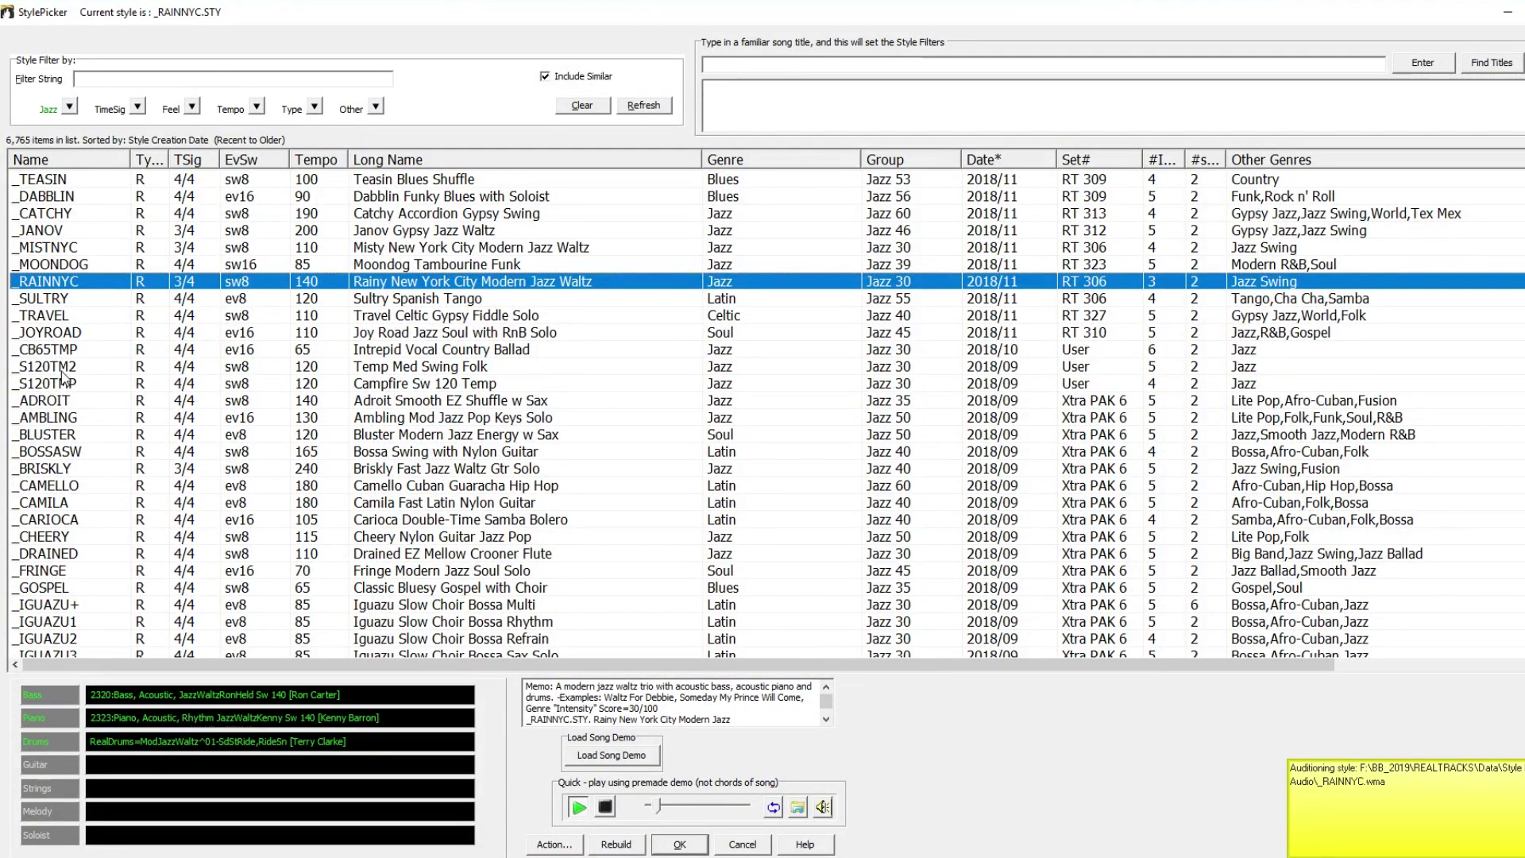
pyautogui.scroll(-5, 67, 373)
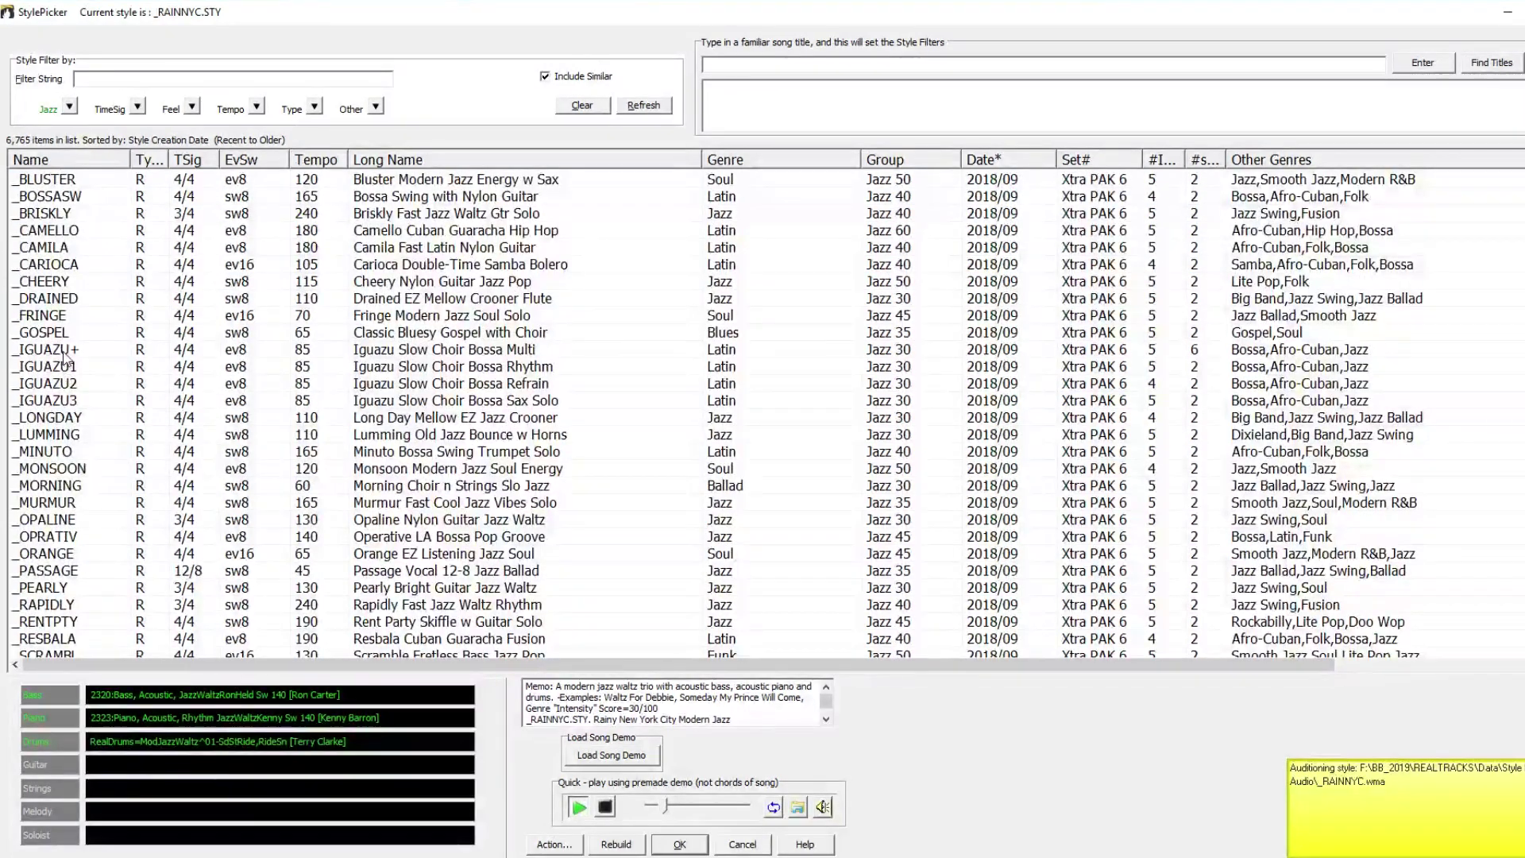
pyautogui.click(66, 353)
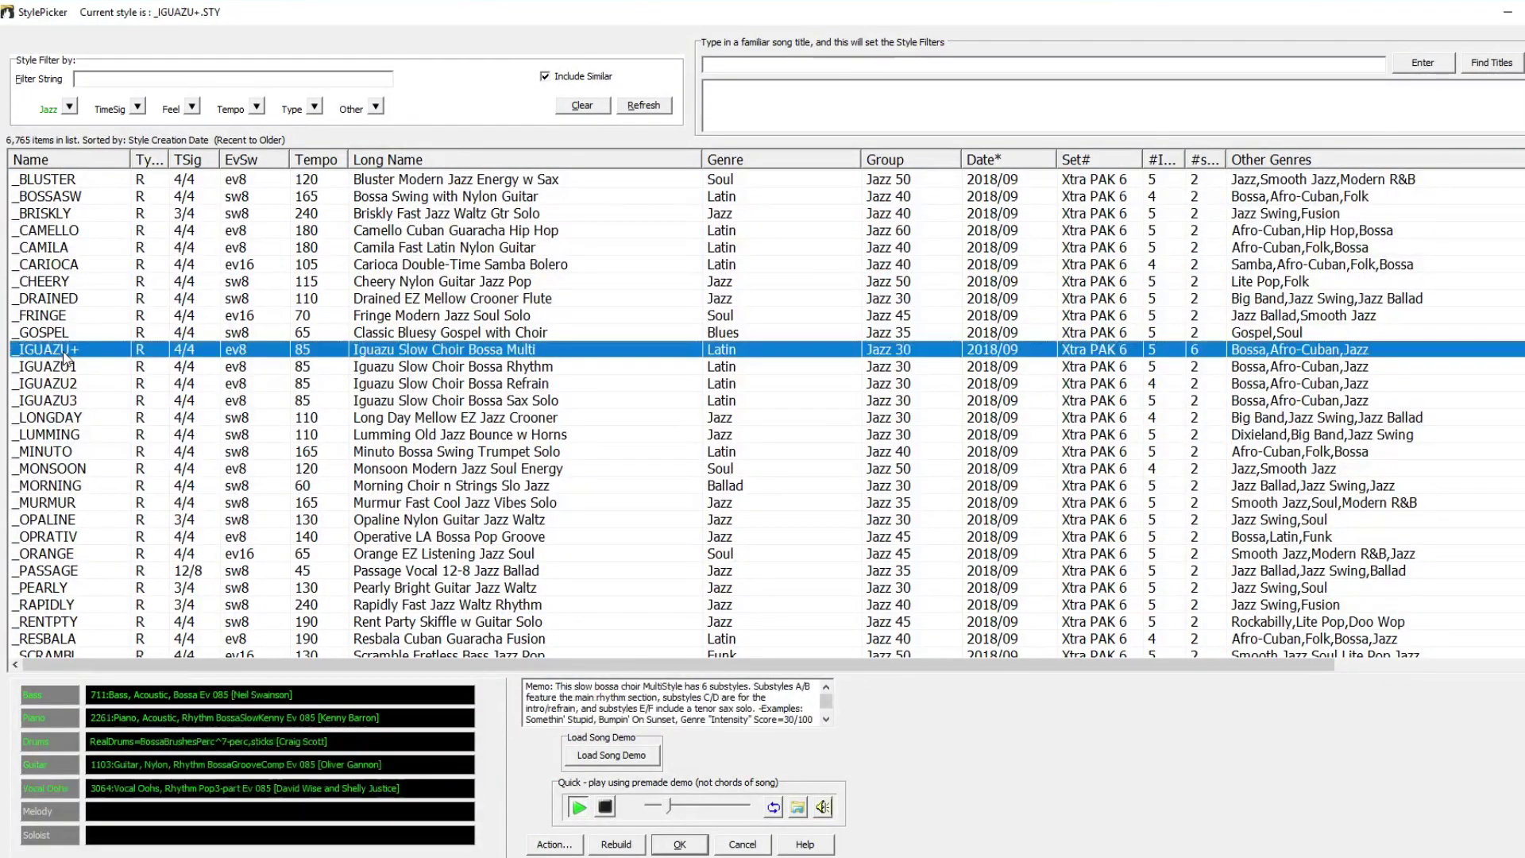
# Audition the jazz styles _OPRATIV, _RAPIDLY and _TRANSIT further down the list.
pyautogui.scroll(-2, 80, 394)
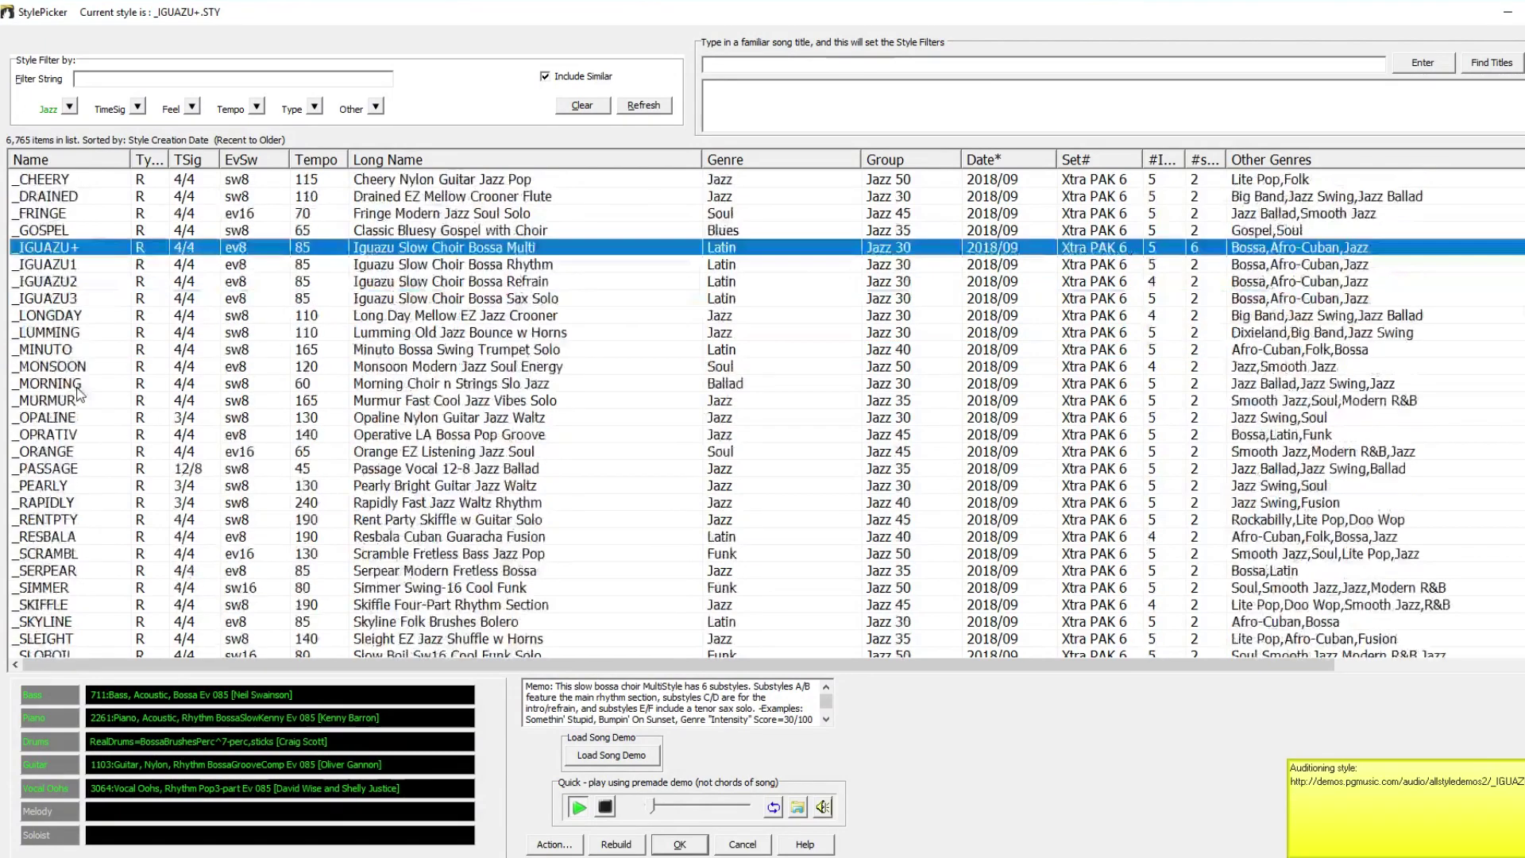
pyautogui.scroll(-1, 71, 398)
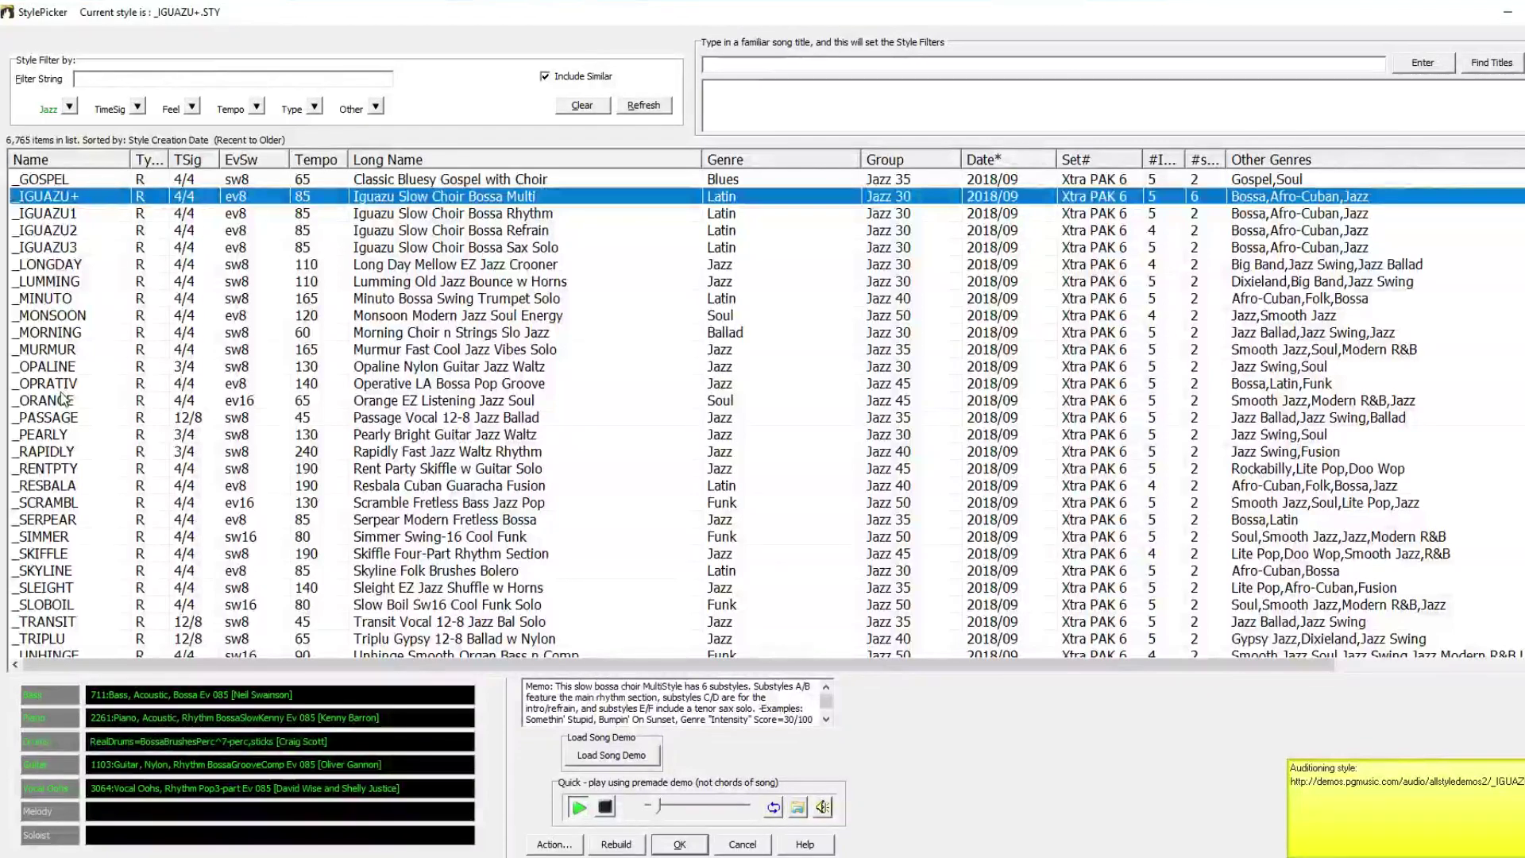
pyautogui.click(63, 383)
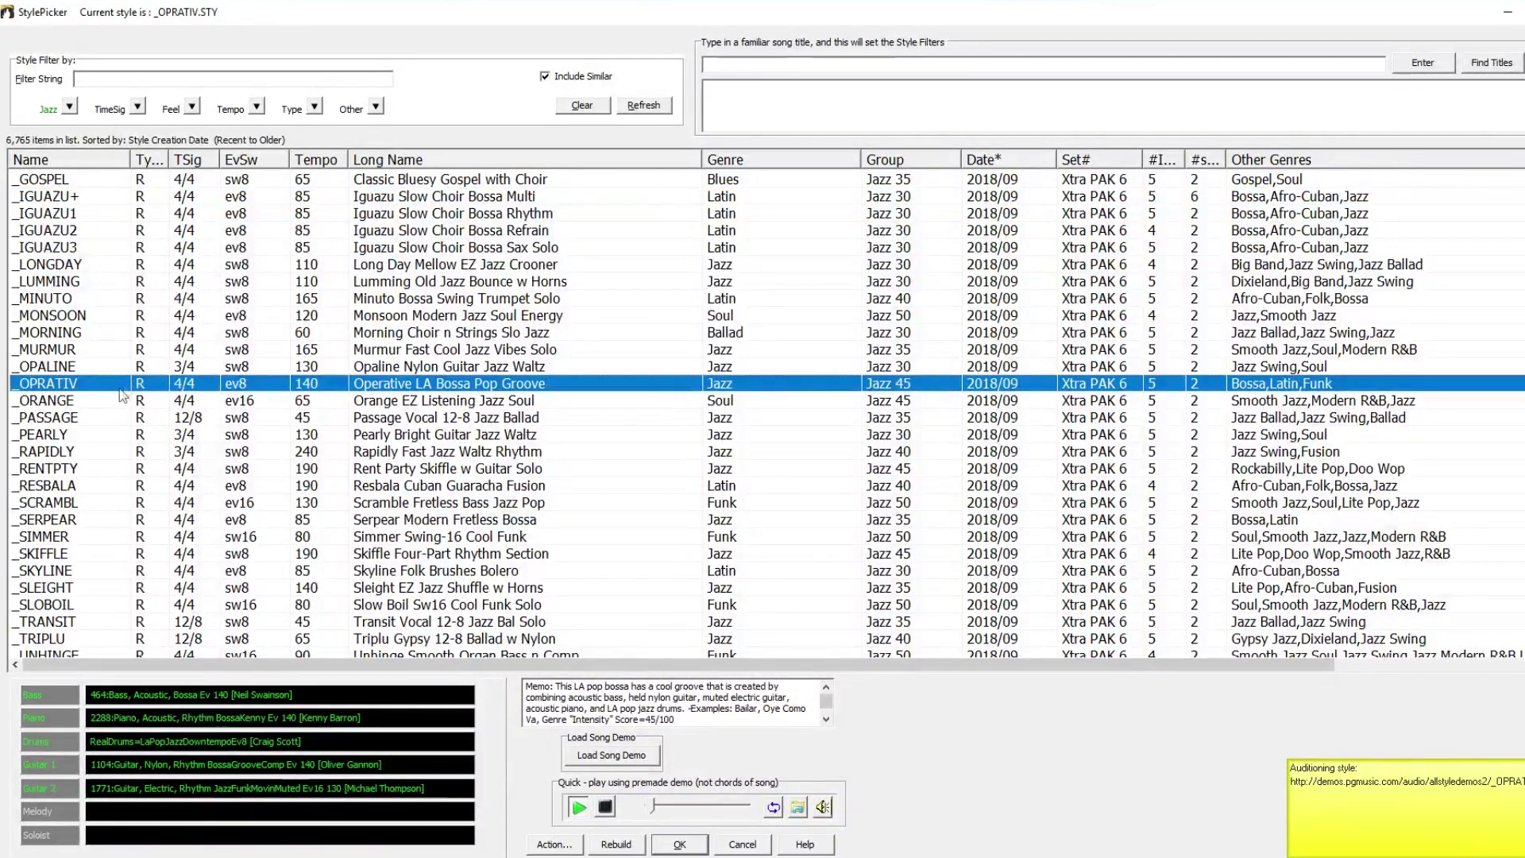
pyautogui.scroll(-1, 111, 402)
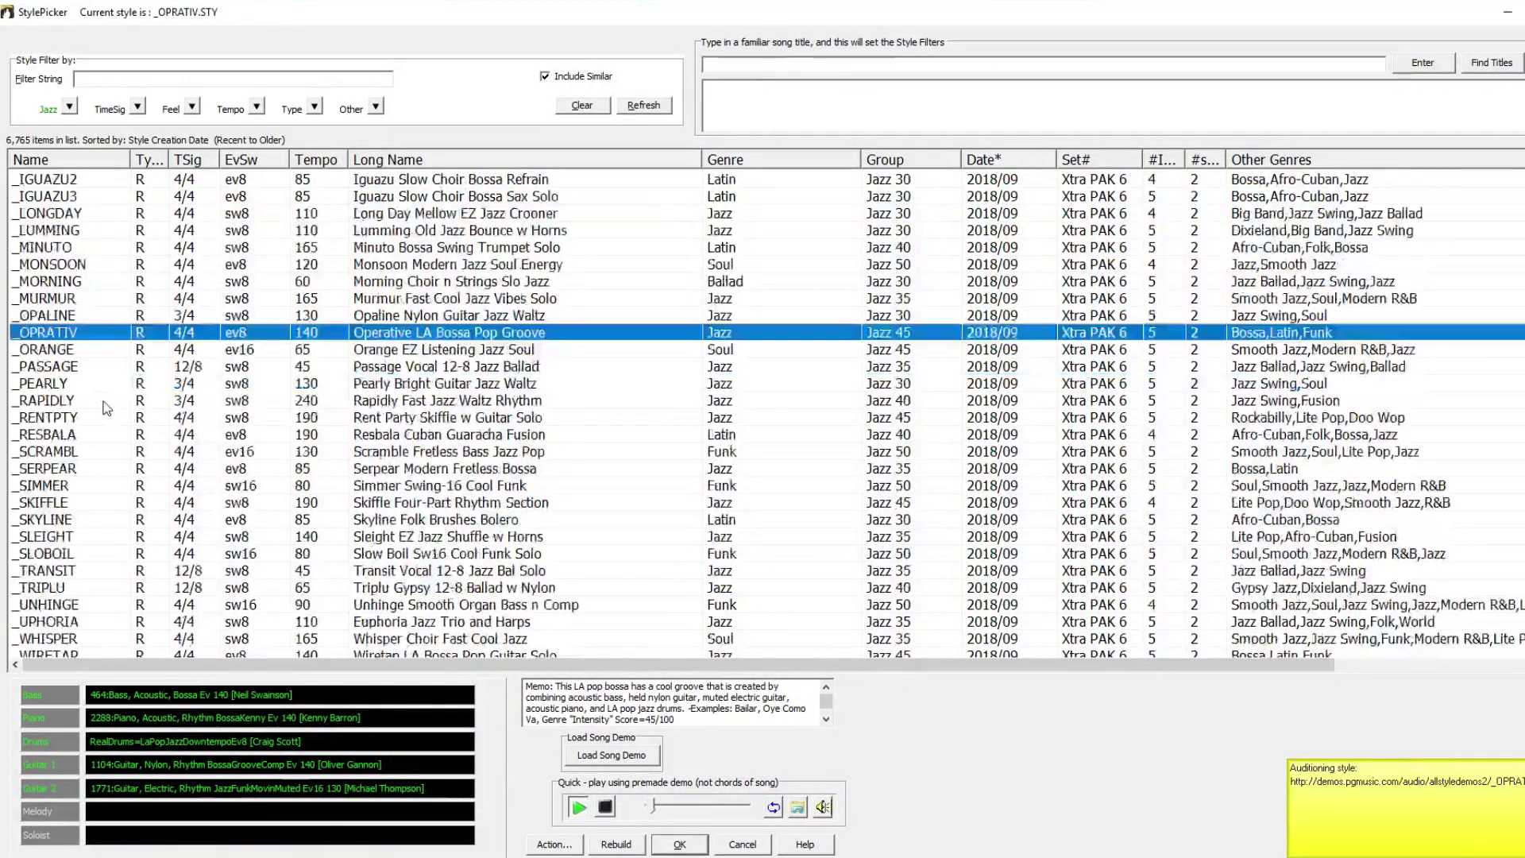
pyautogui.click(61, 402)
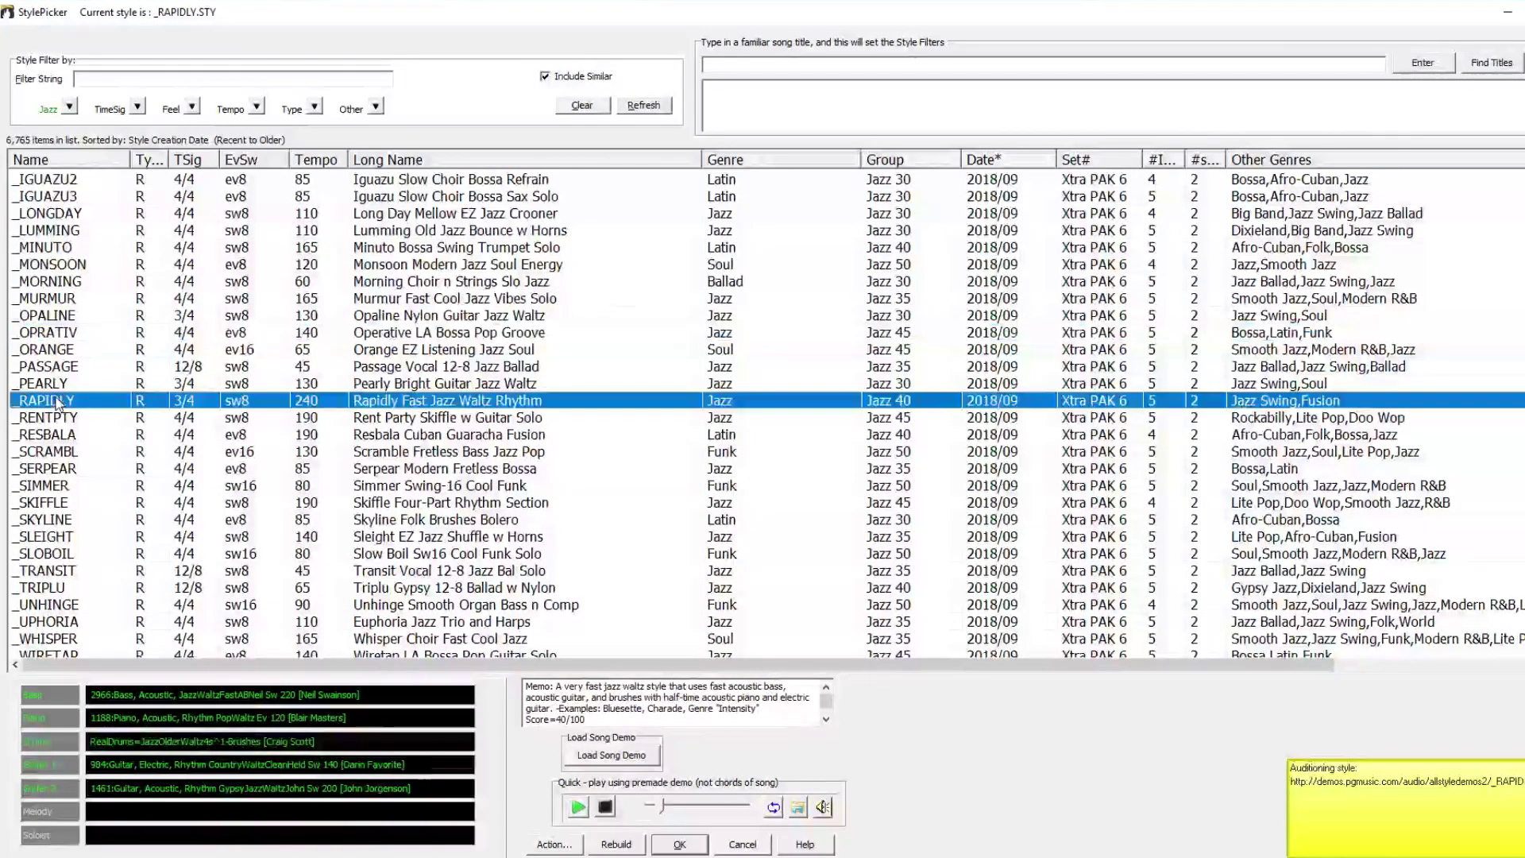
pyautogui.scroll(-1, 116, 347)
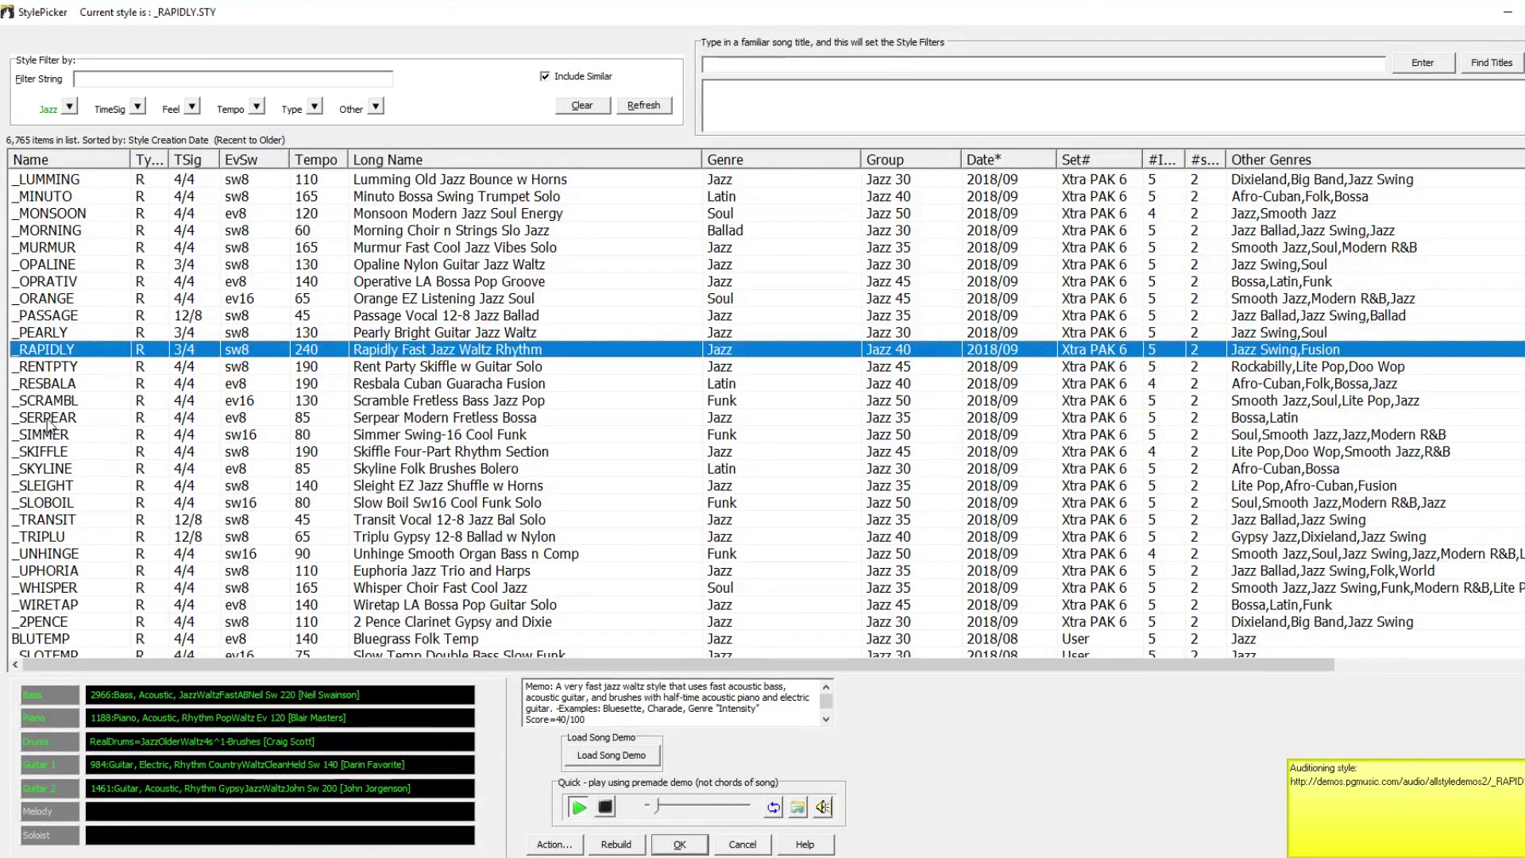
pyautogui.scroll(-1, 46, 418)
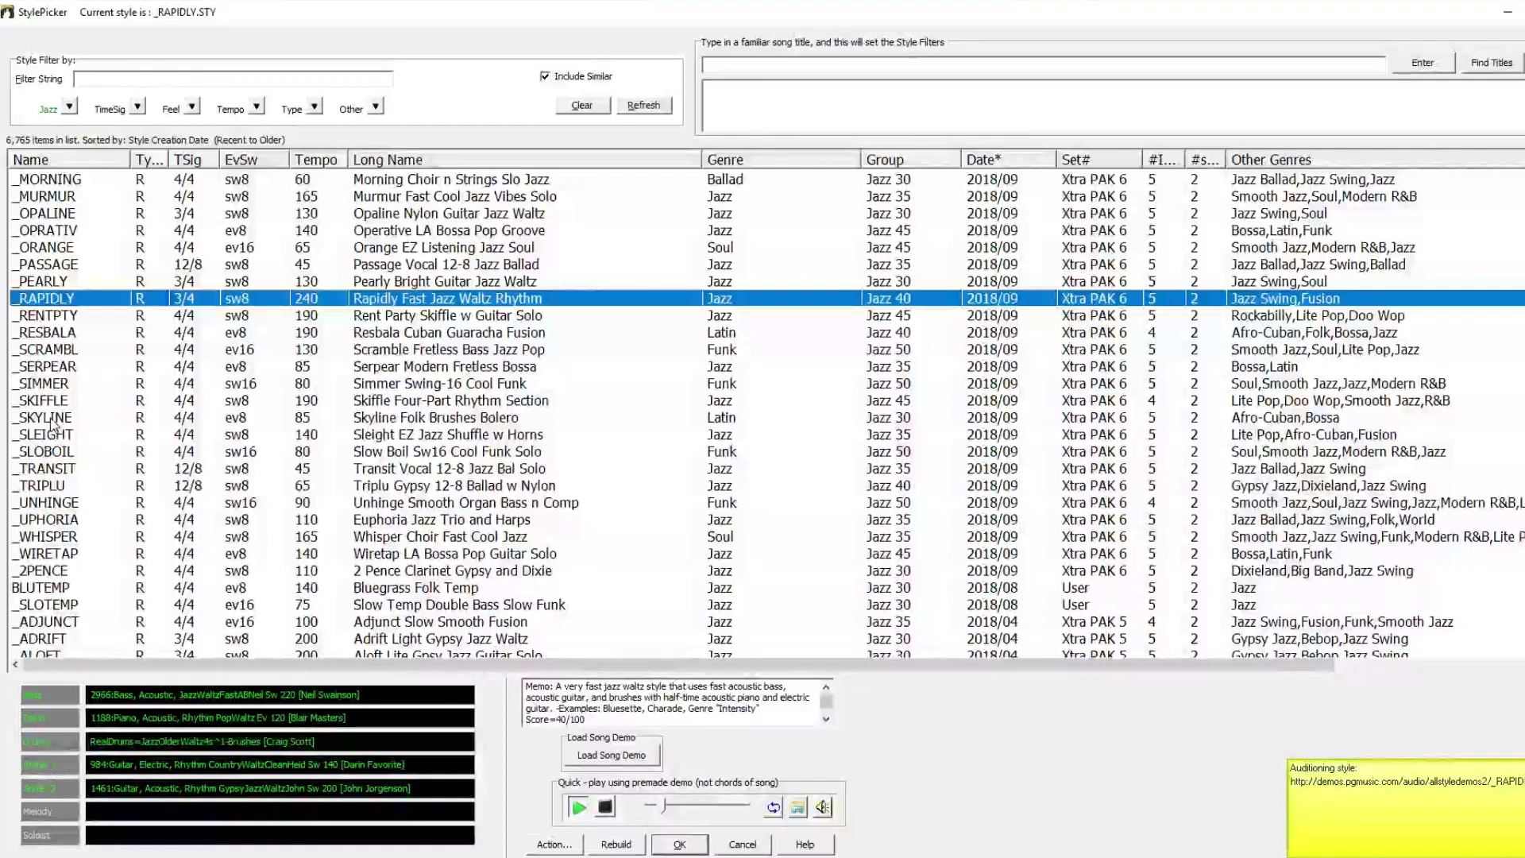
pyautogui.click(49, 418)
pyautogui.scroll(-1, 49, 421)
pyautogui.click(50, 419)
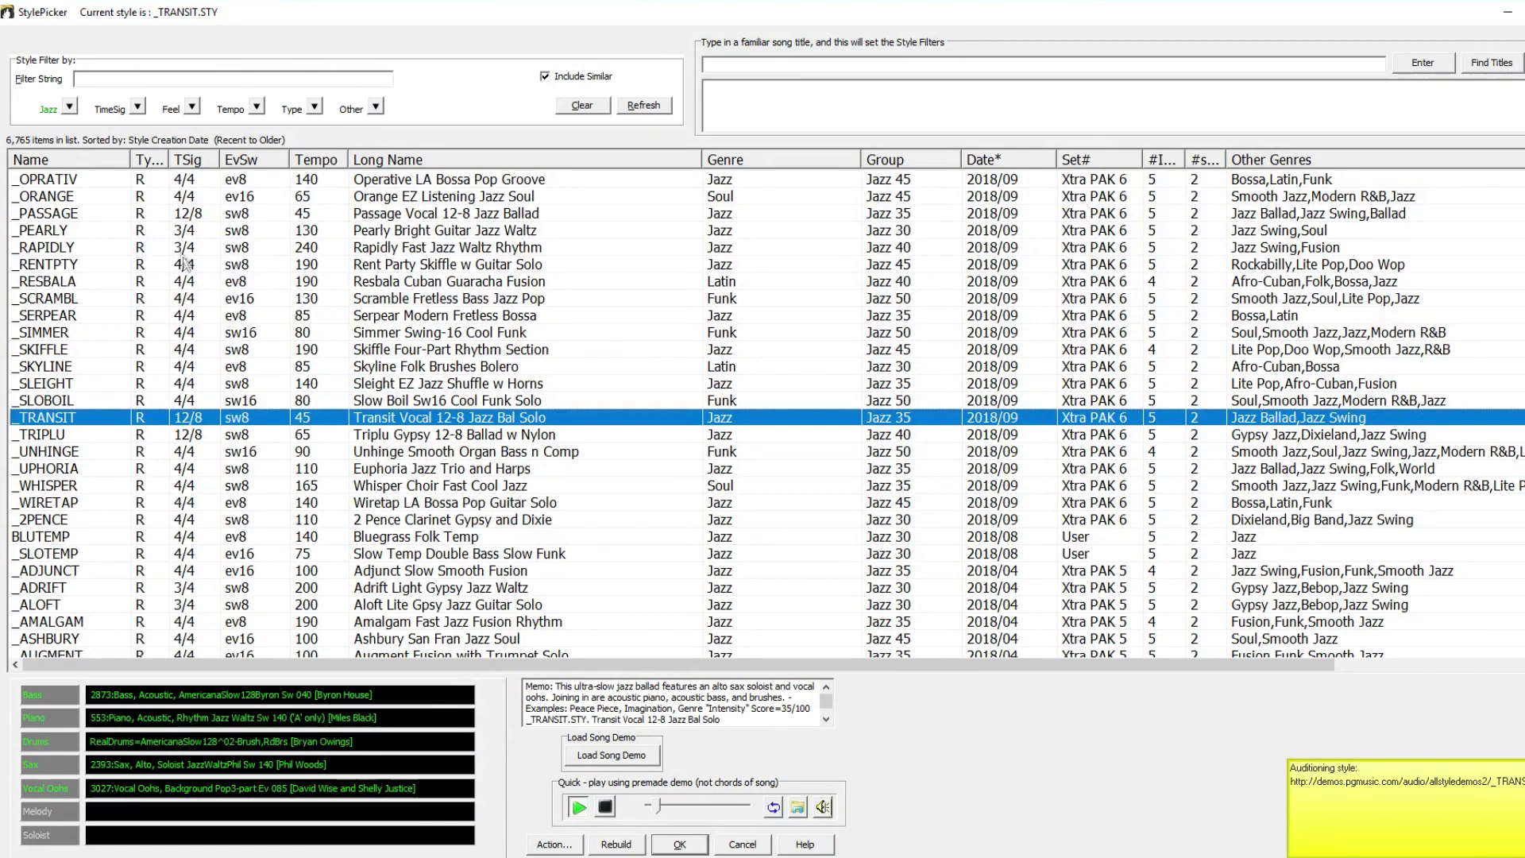
# Filter the styles by the Medium Rock category and audition _BURBAMP, _HEVY4X4 and _INDIGO from the list.
pyautogui.click(70, 108)
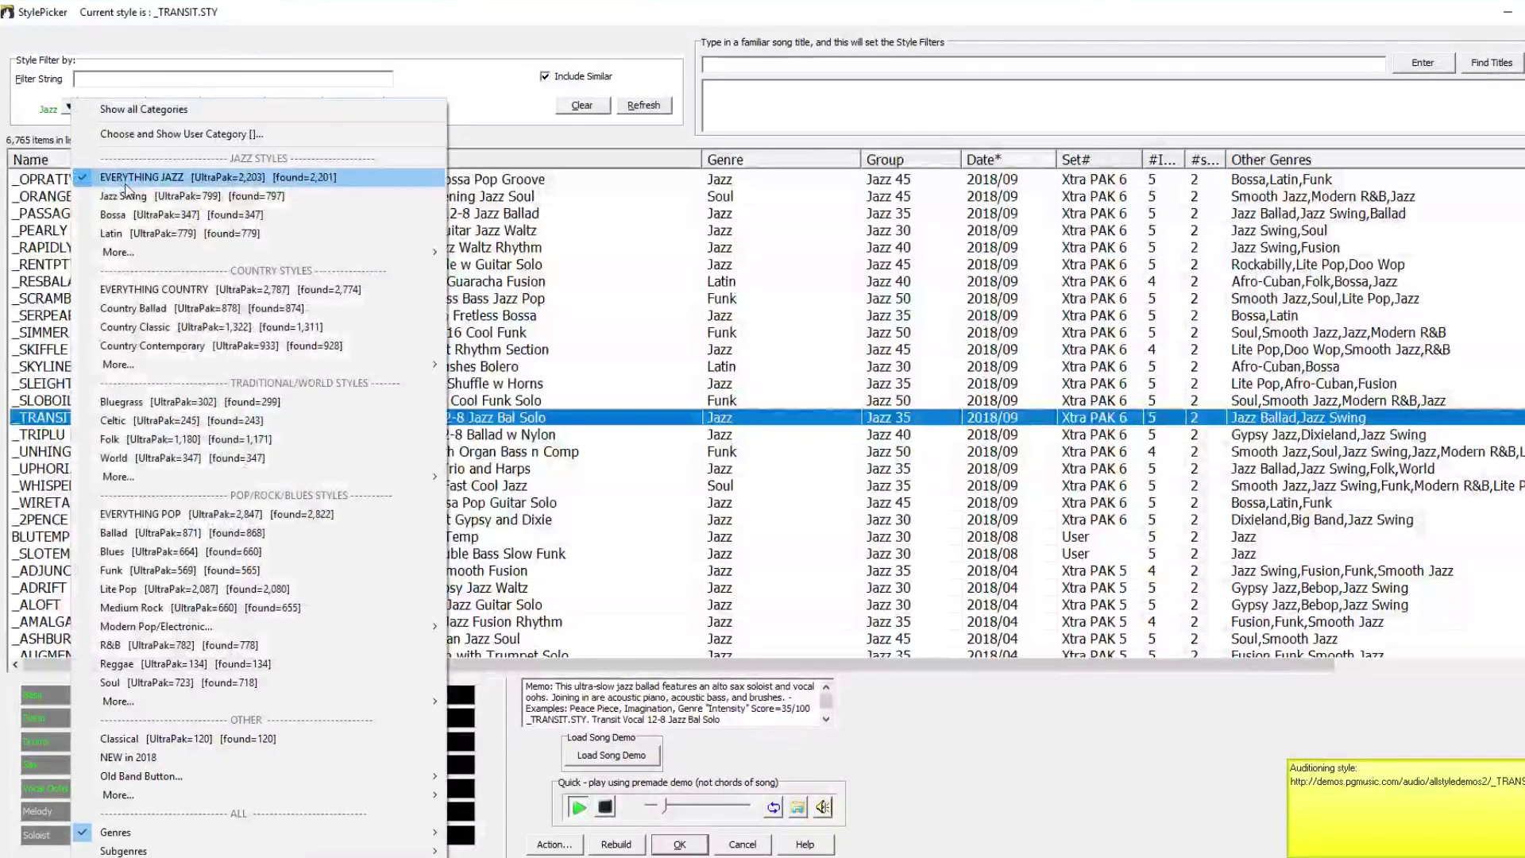
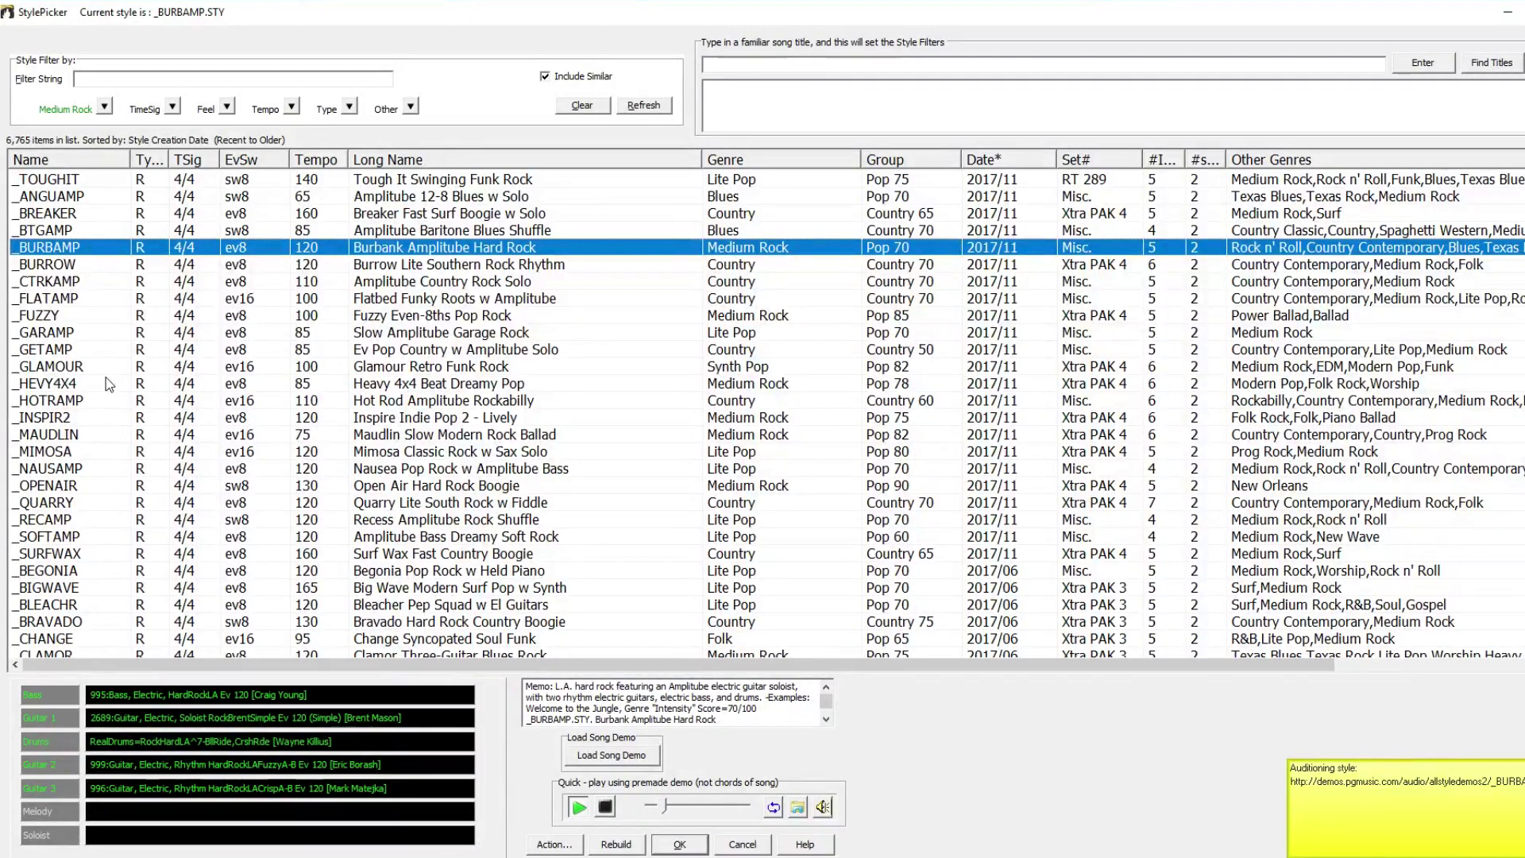
pyautogui.click(108, 384)
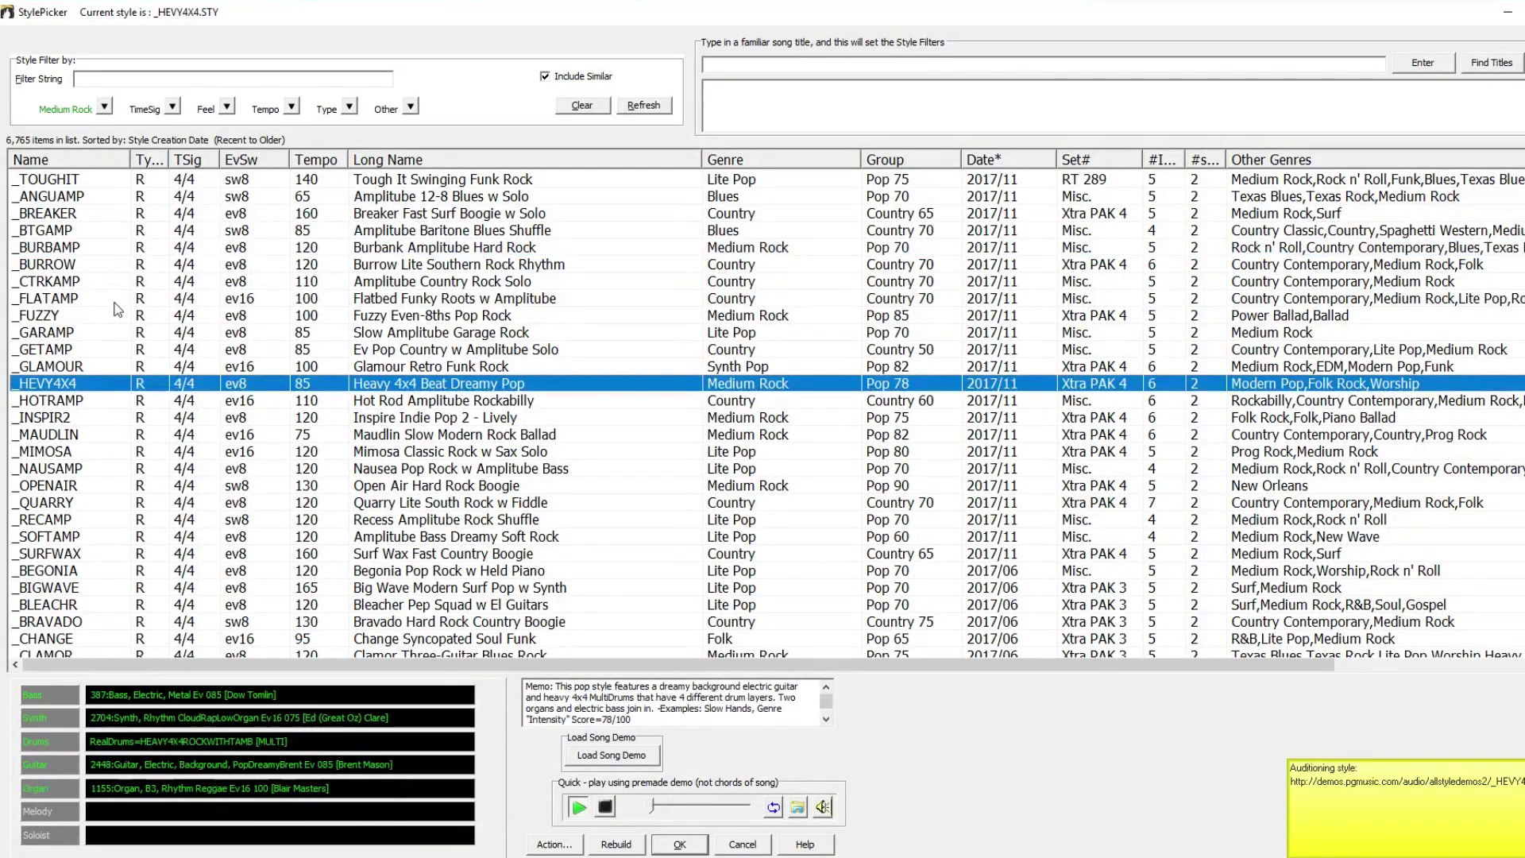
pyautogui.scroll(-2, 108, 338)
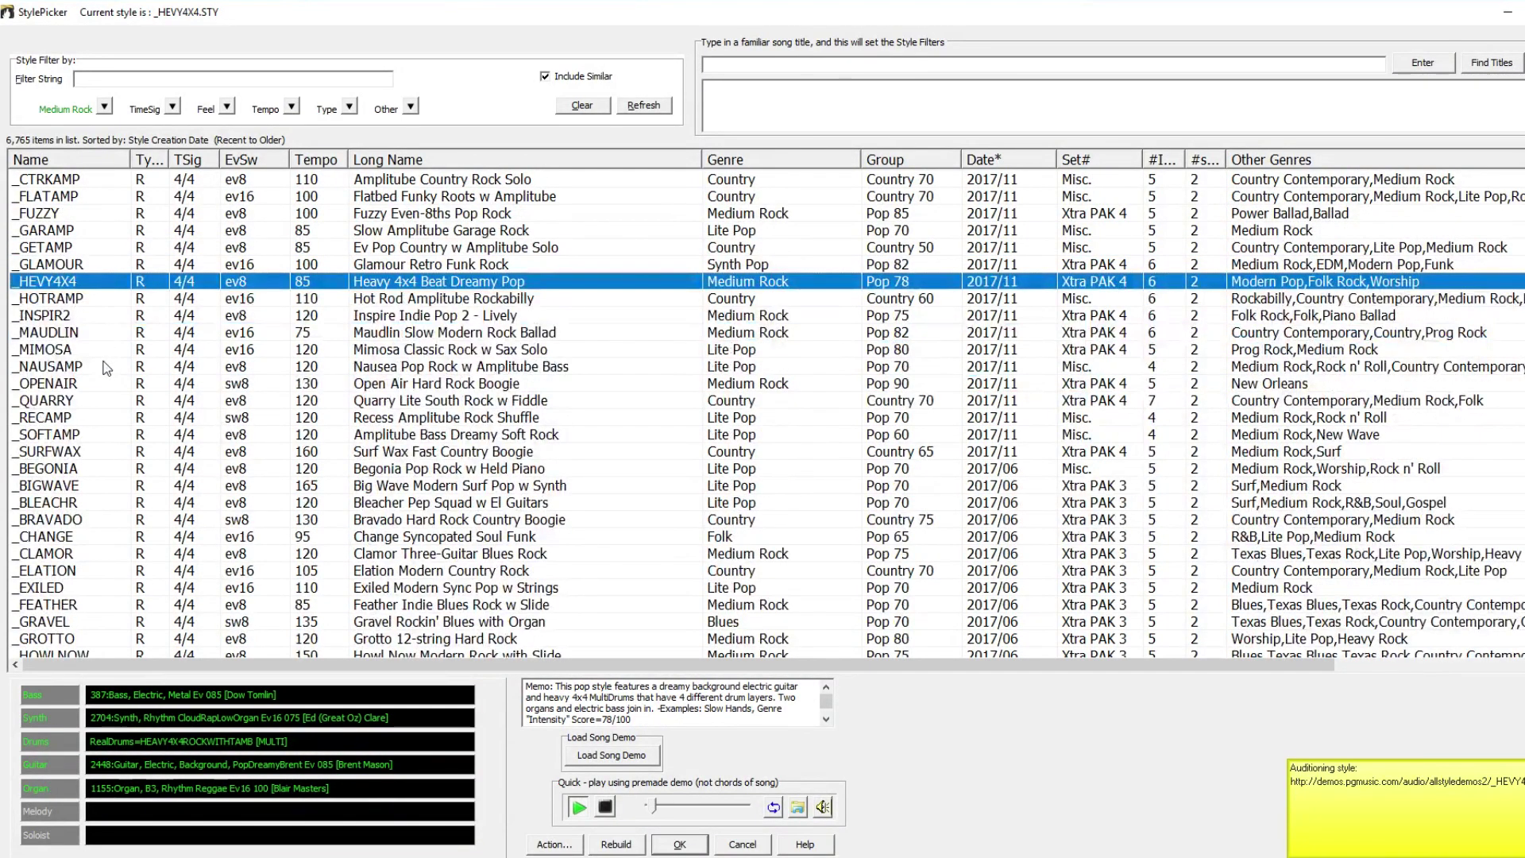
pyautogui.scroll(-1, 108, 368)
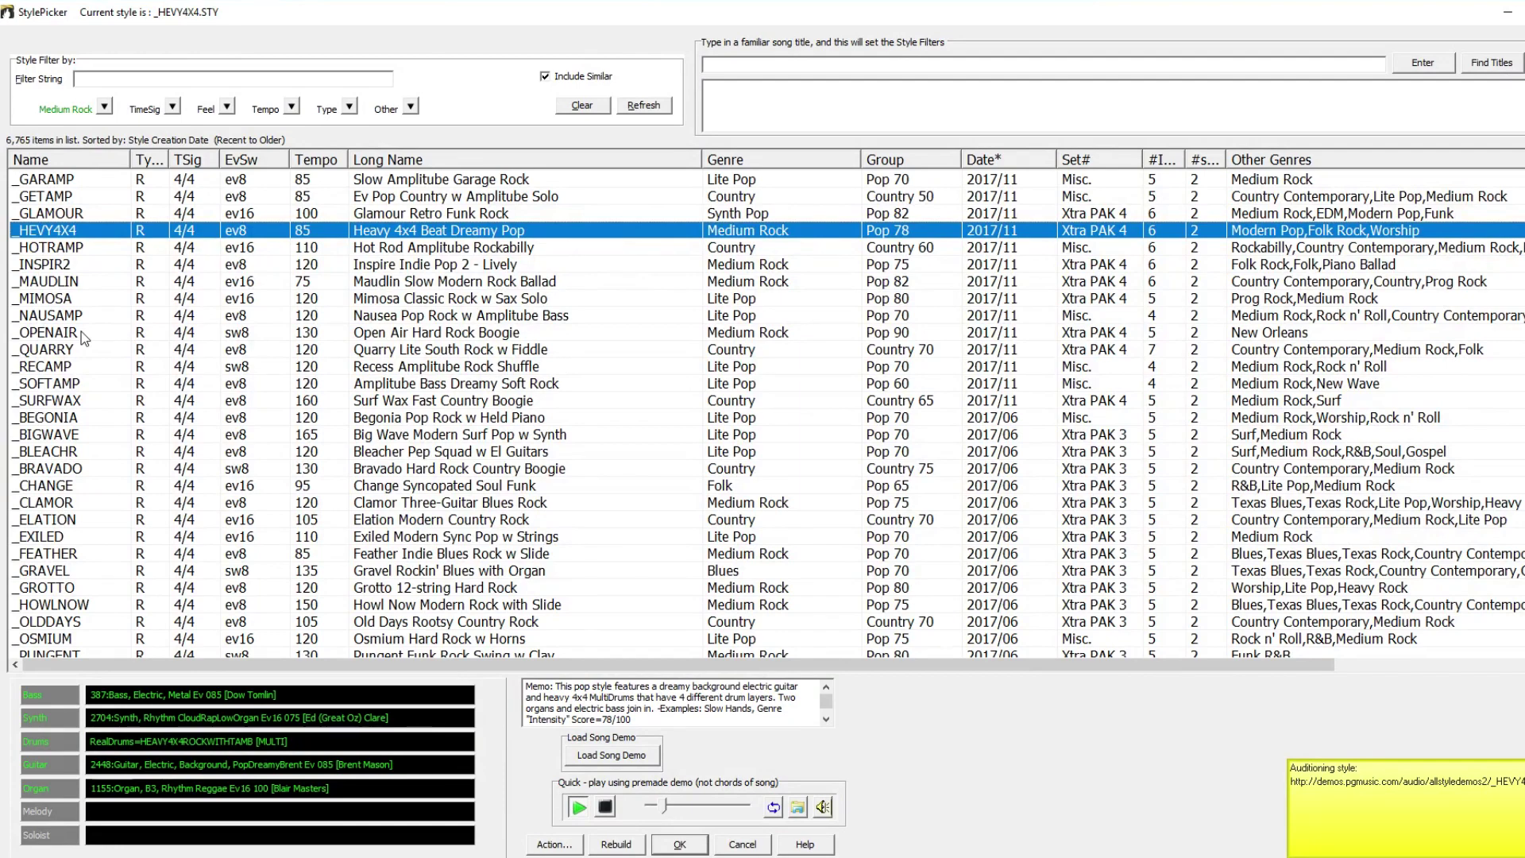
pyautogui.scroll(-8, 81, 331)
pyautogui.click(191, 417)
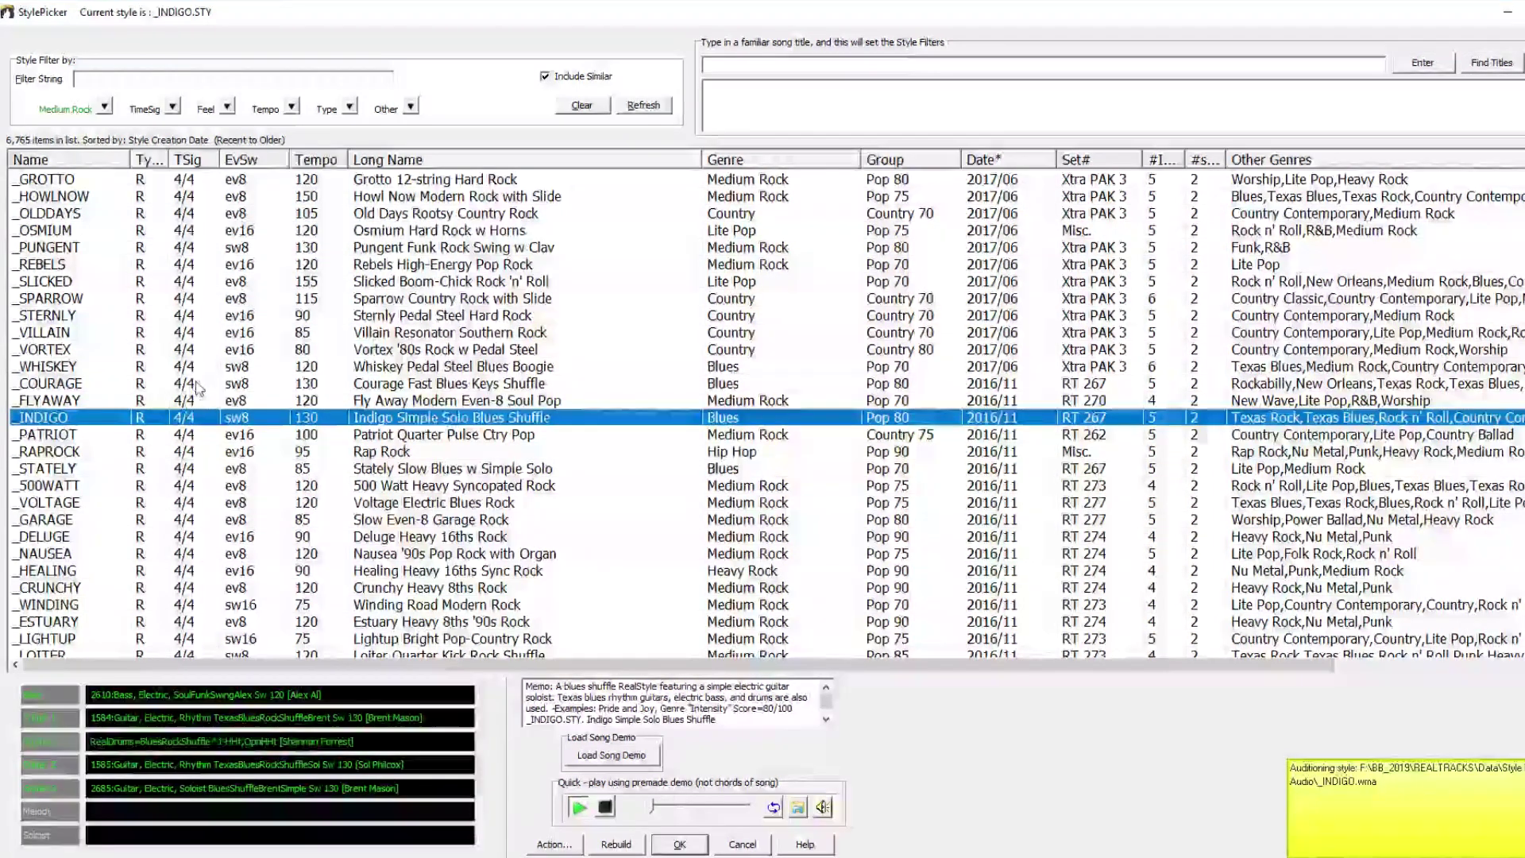
# Audition the rock style _ESTUARY (Estuary Heavy 8ths '90s Rock) further down the list.
pyautogui.scroll(-2, 191, 387)
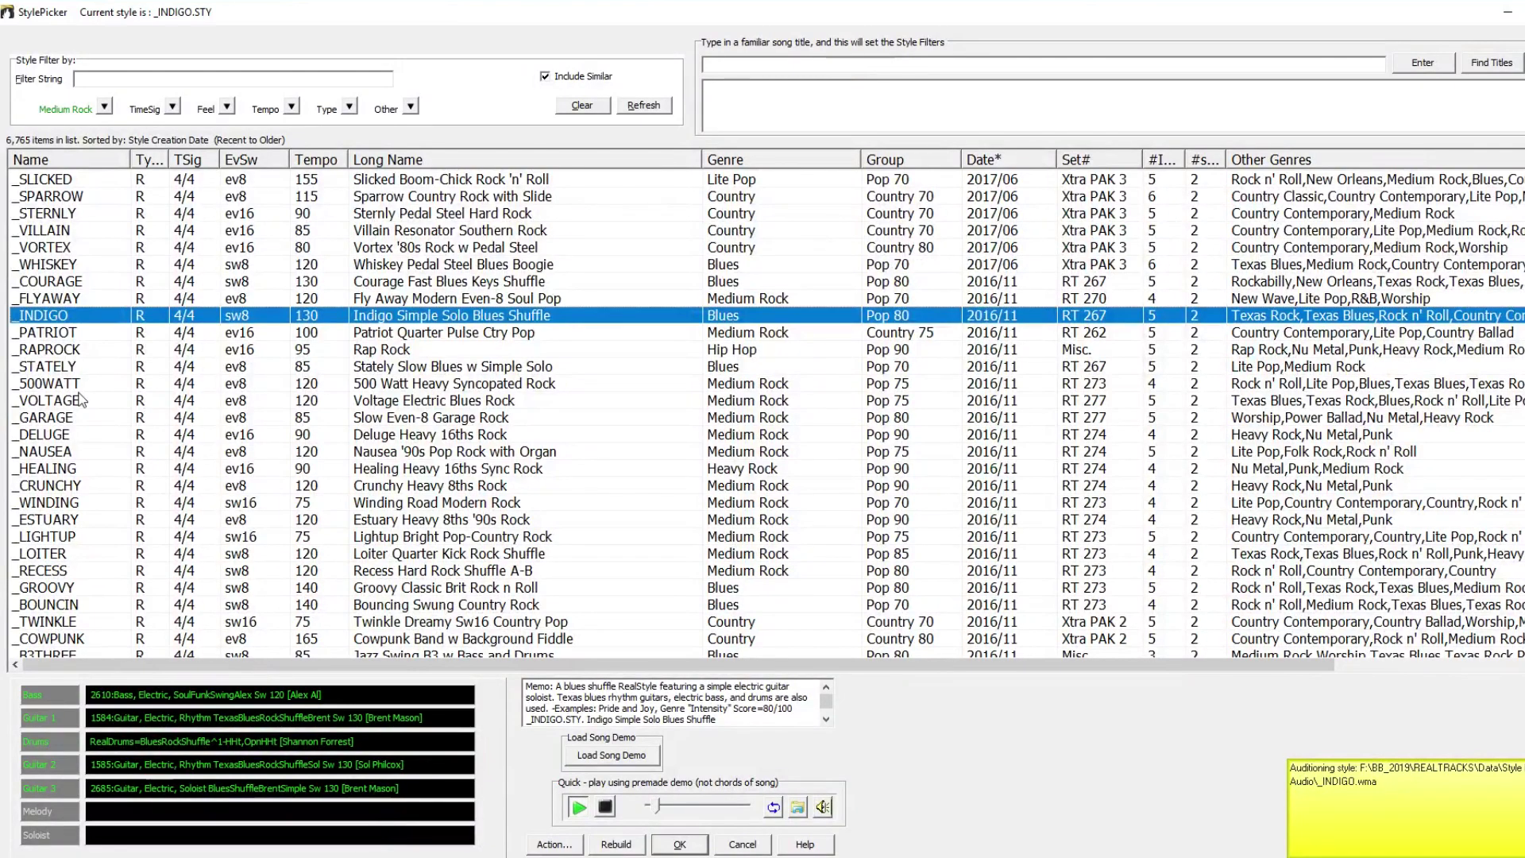
pyautogui.scroll(-2, 79, 401)
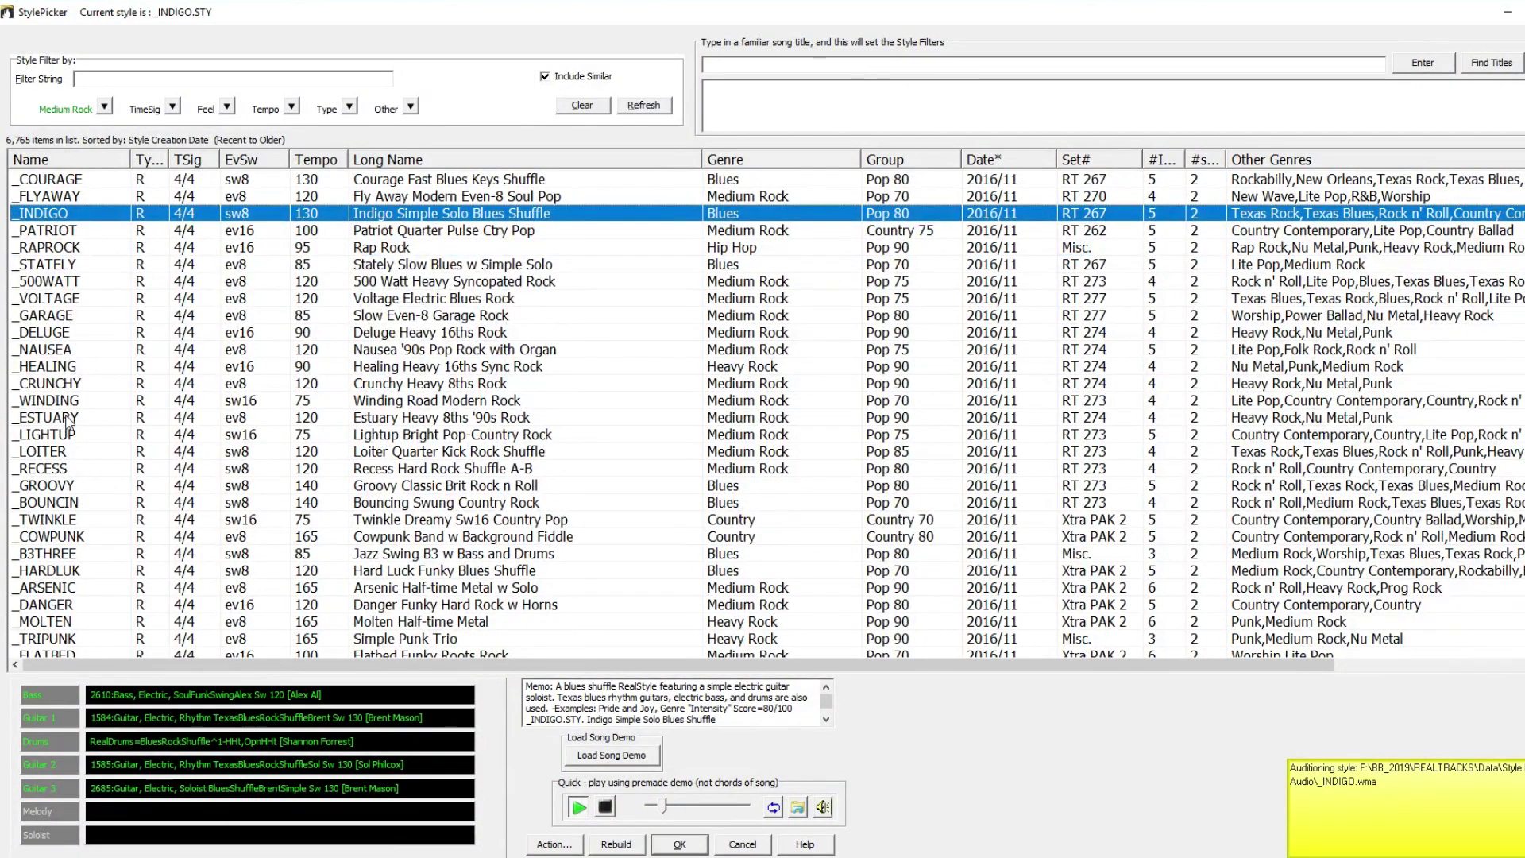
pyautogui.click(68, 418)
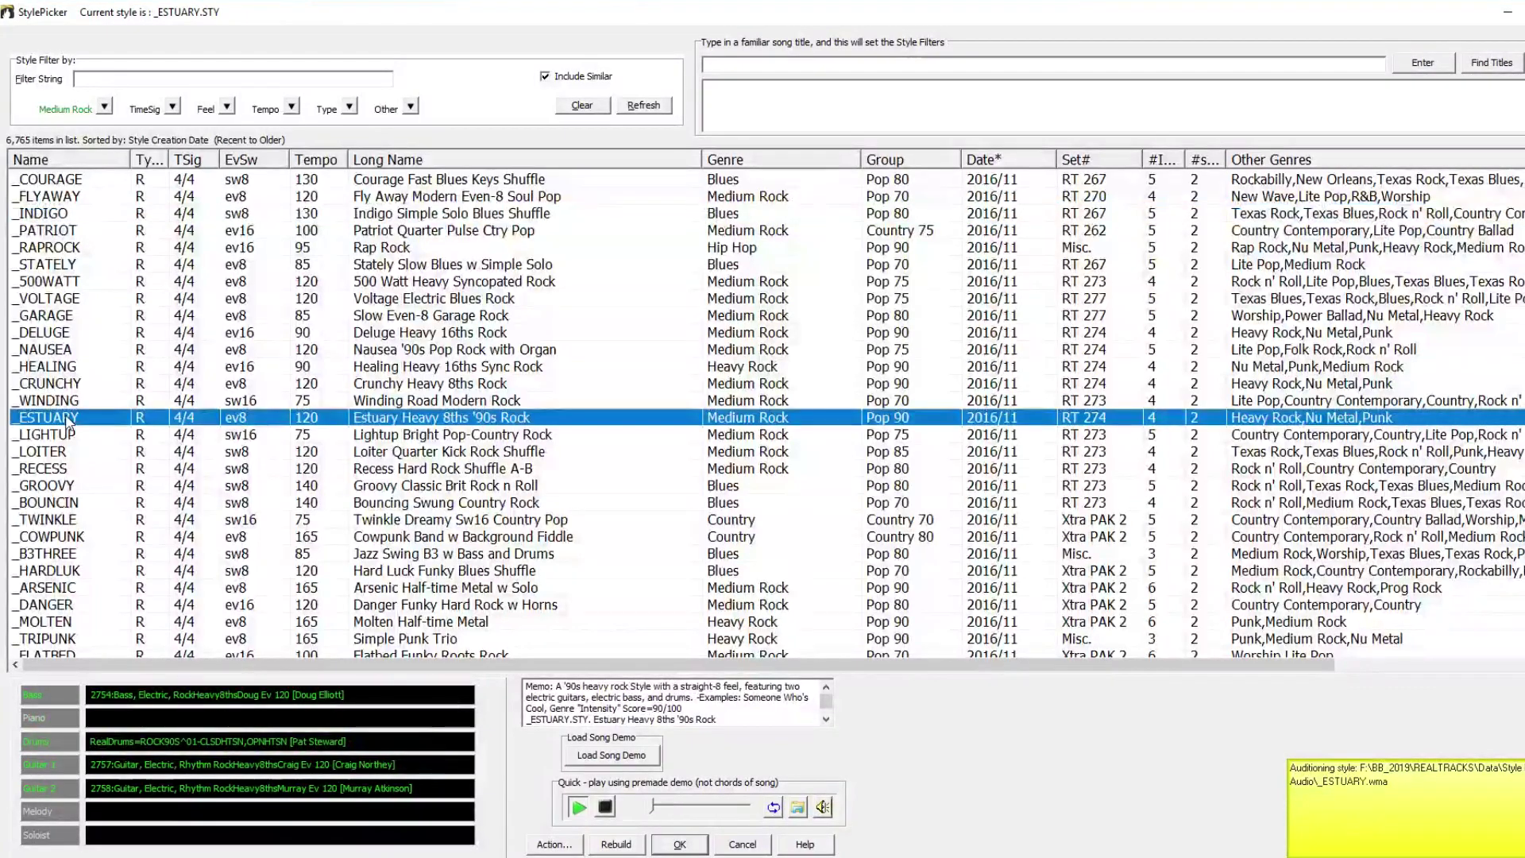
pyautogui.scroll(-1, 69, 421)
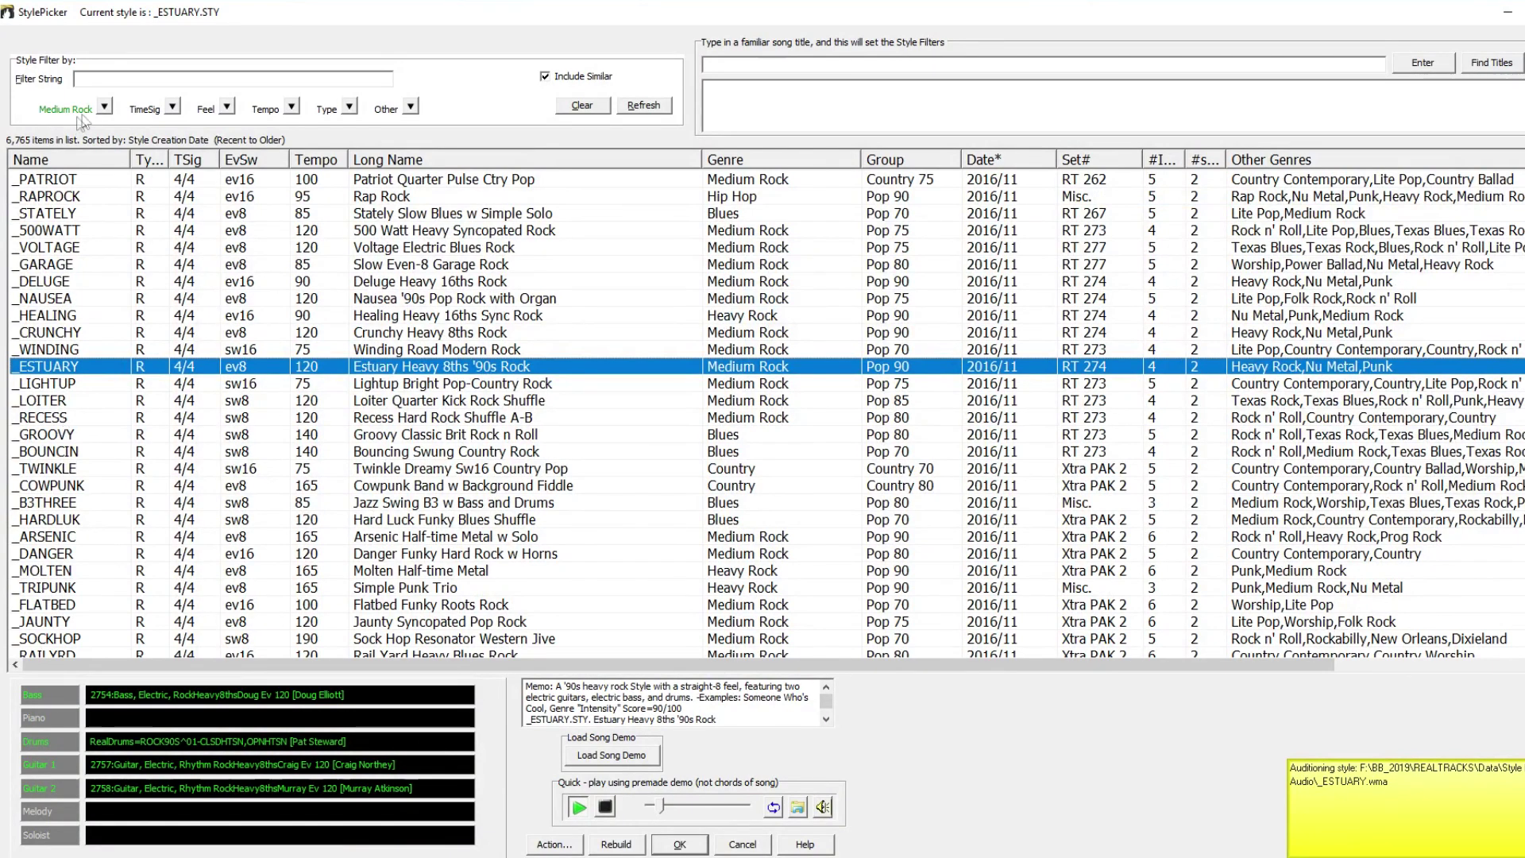
# Switch the style filter to the EVERYTHING COUNTRY category and audition the _CHICKEN style.
pyautogui.click(104, 110)
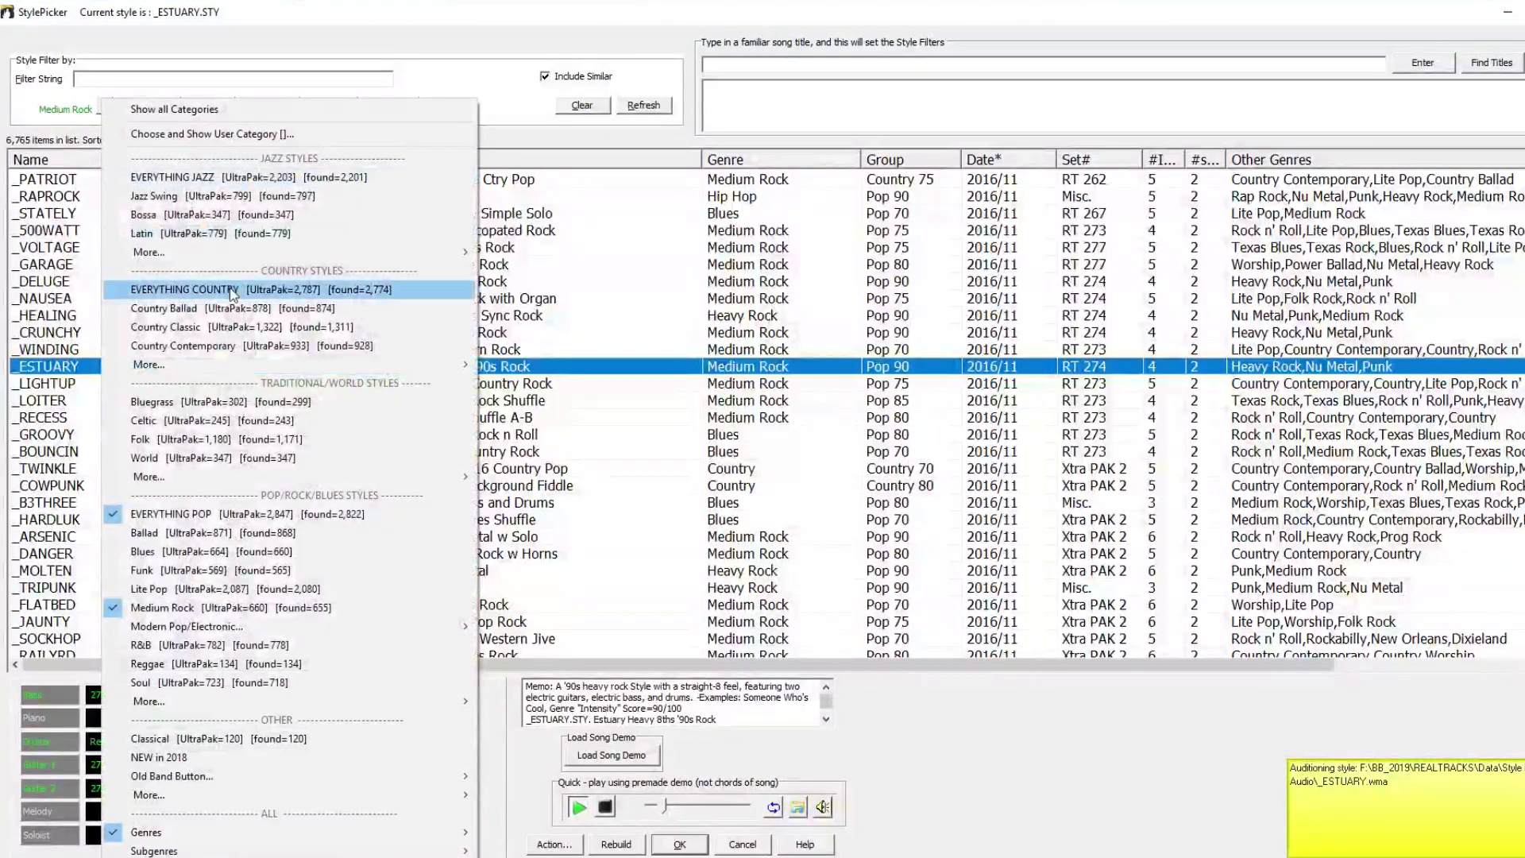
pyautogui.click(231, 293)
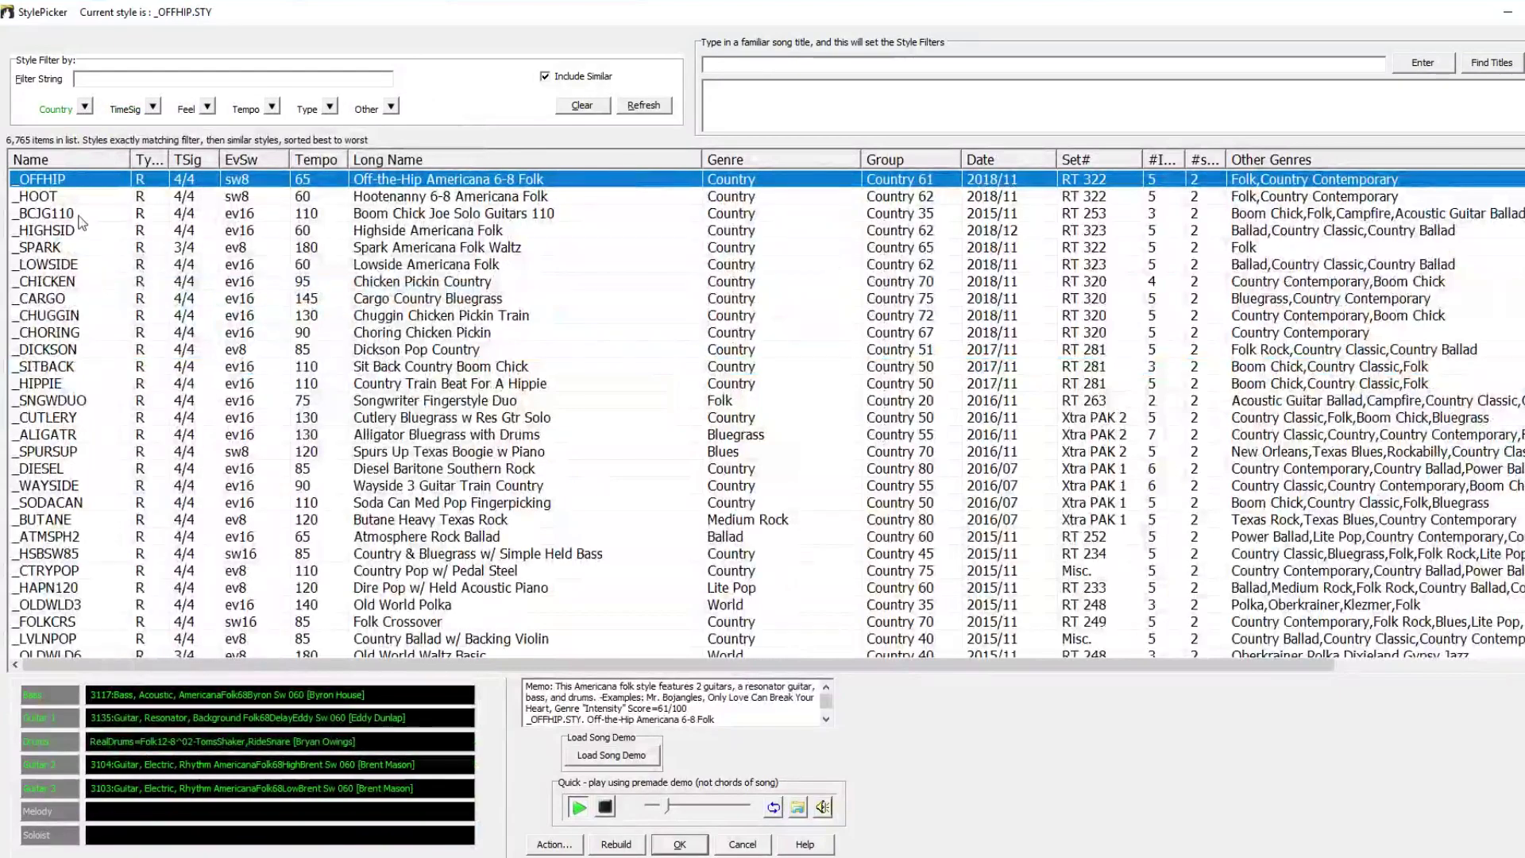
pyautogui.click(116, 280)
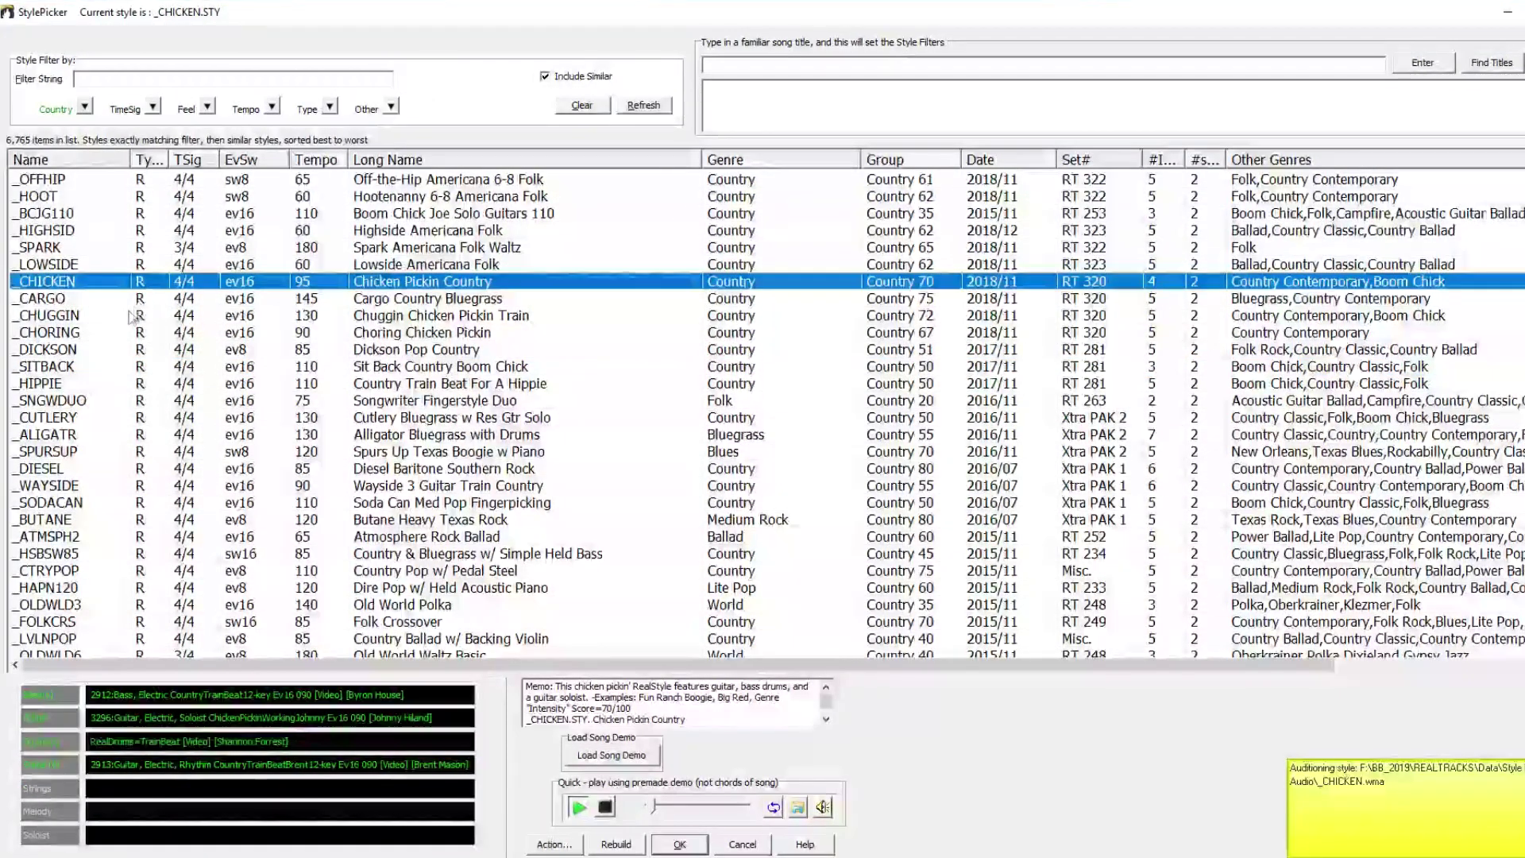
# Audition the country styles _CTRYPOP and _QUONDAM further down the list.
pyautogui.scroll(-1, 121, 325)
pyautogui.scroll(-1, 93, 389)
pyautogui.scroll(-1, 87, 381)
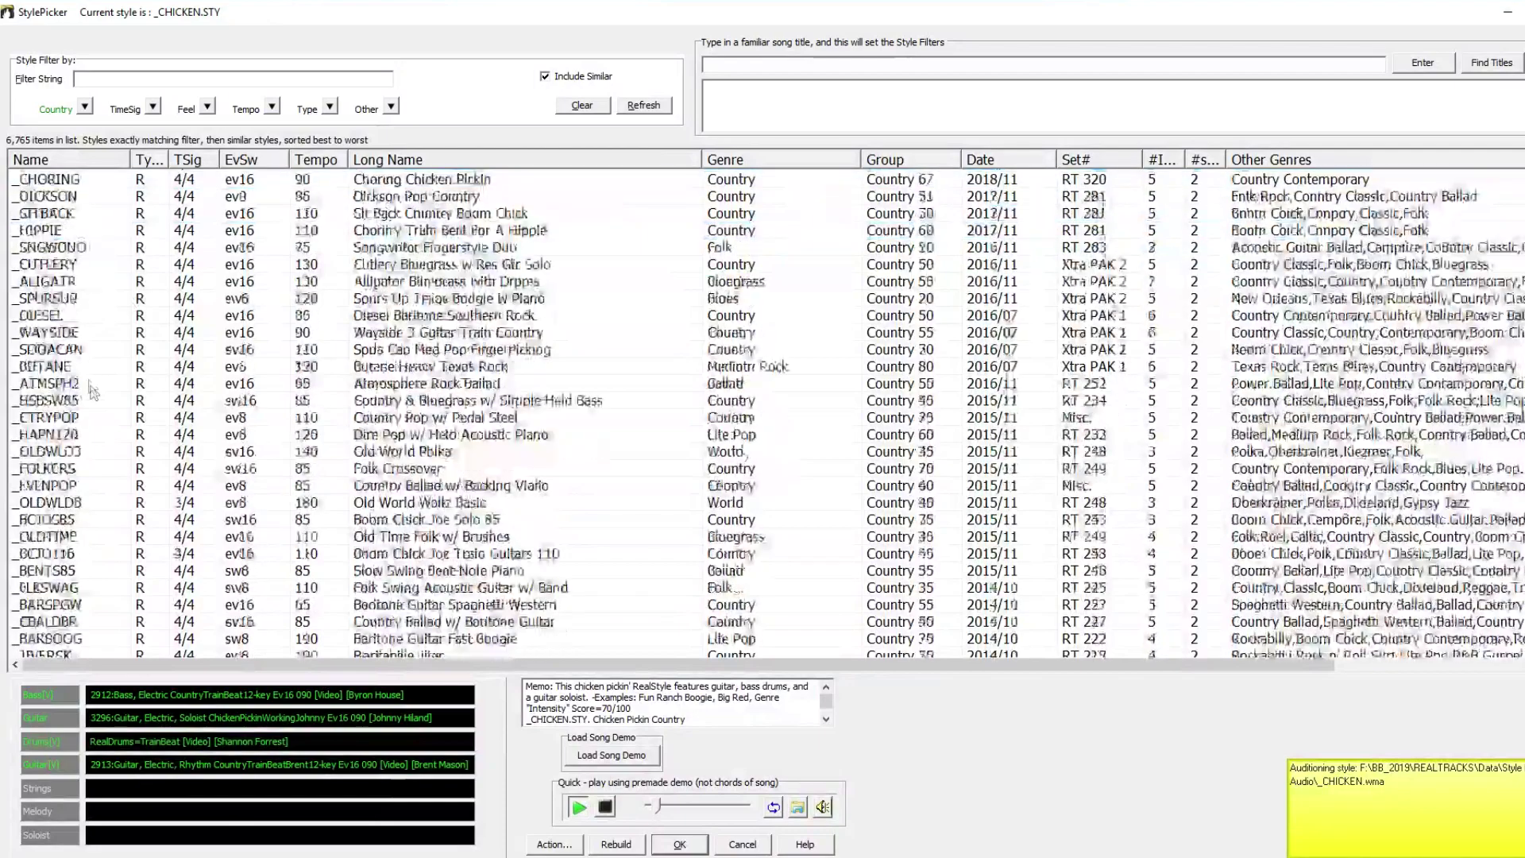
pyautogui.scroll(-2, 59, 318)
pyautogui.click(60, 318)
pyautogui.scroll(-15, 111, 349)
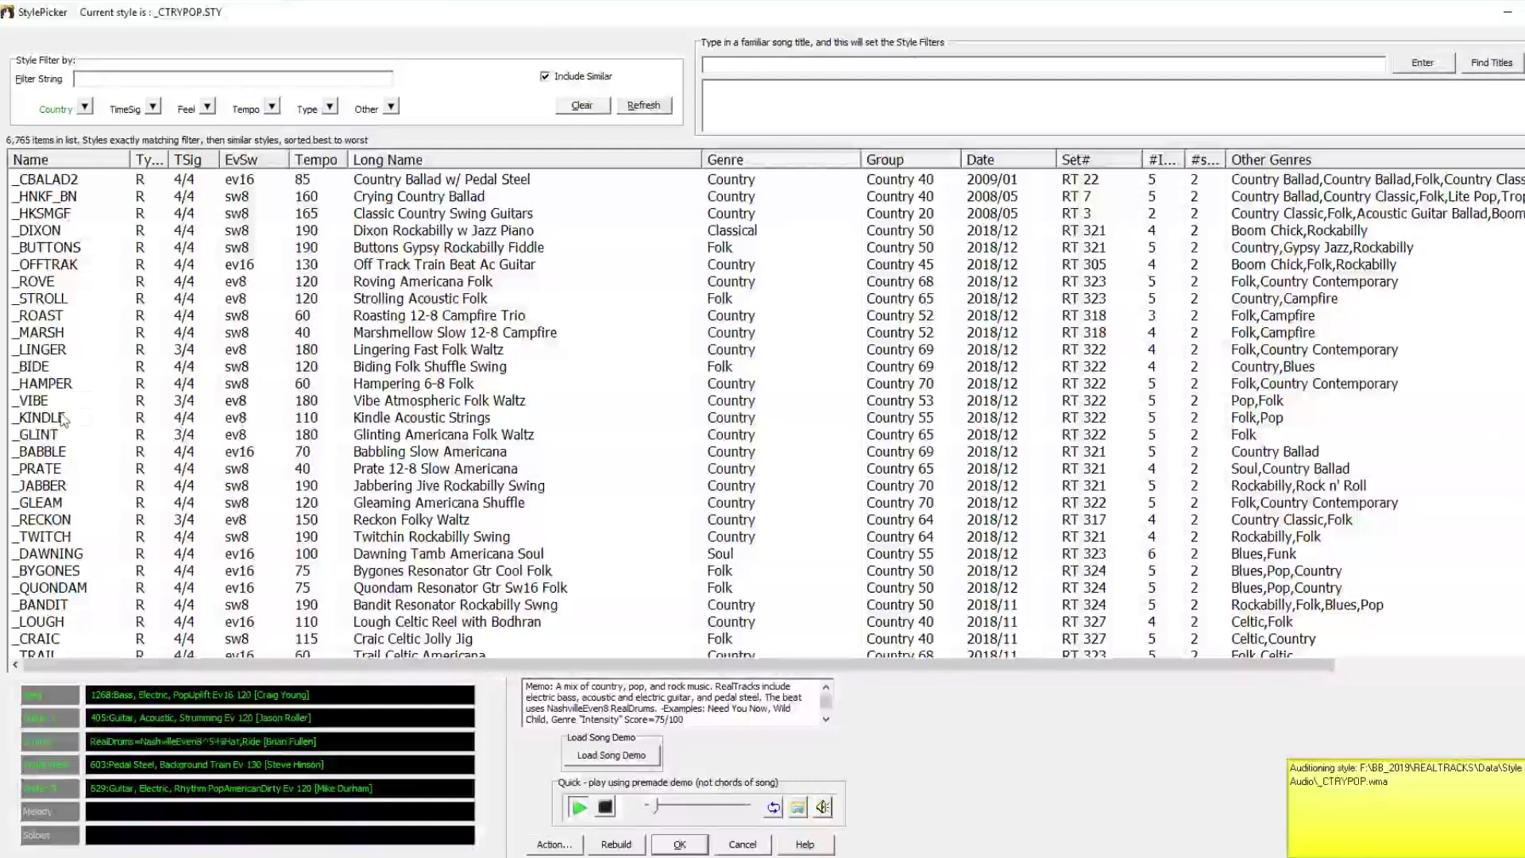
pyautogui.scroll(-1, 64, 421)
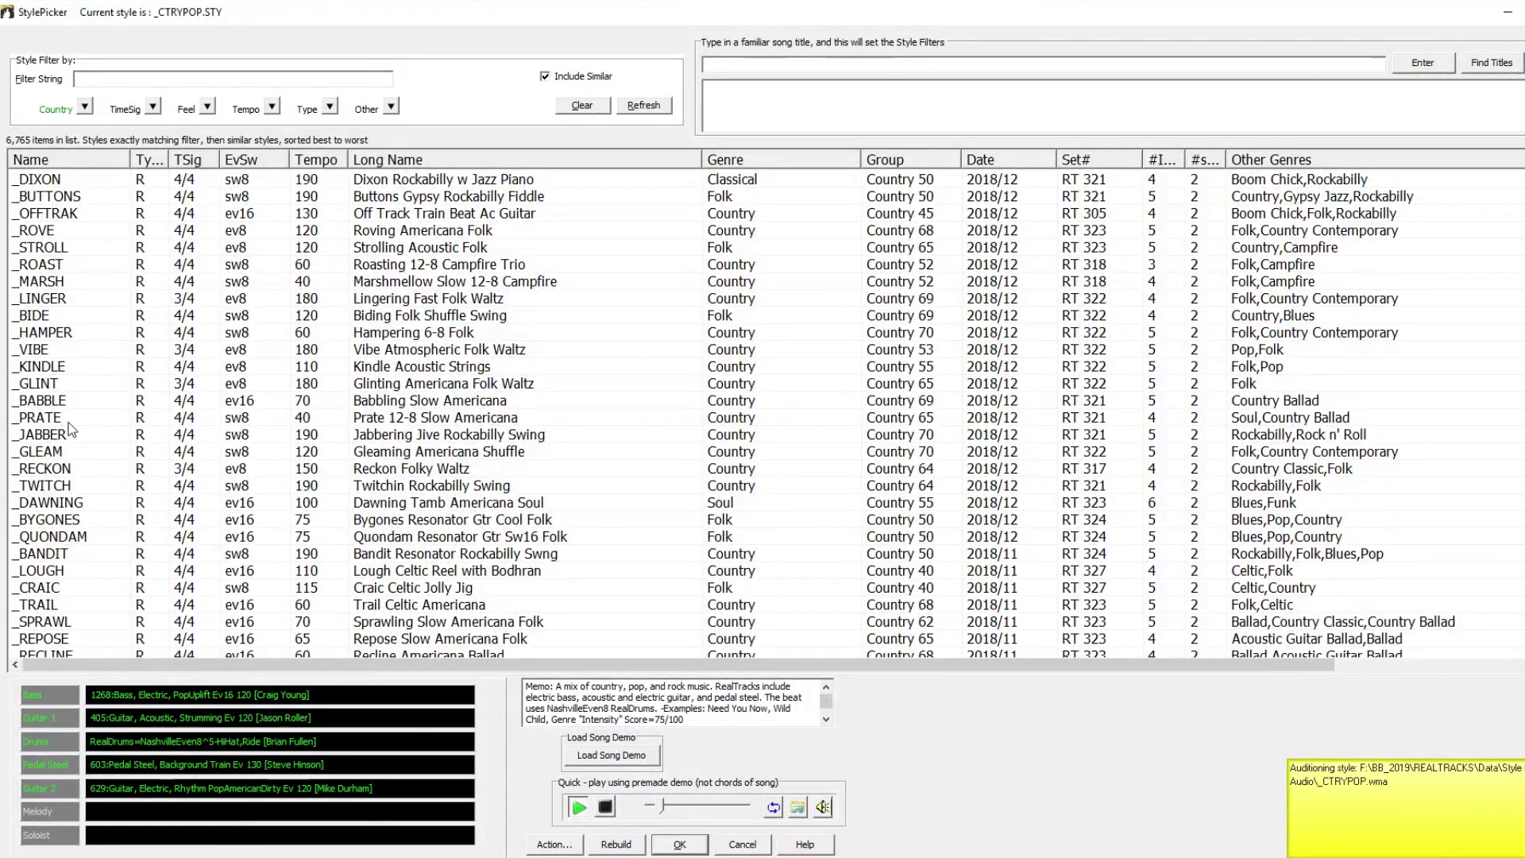
pyautogui.scroll(-1, 69, 429)
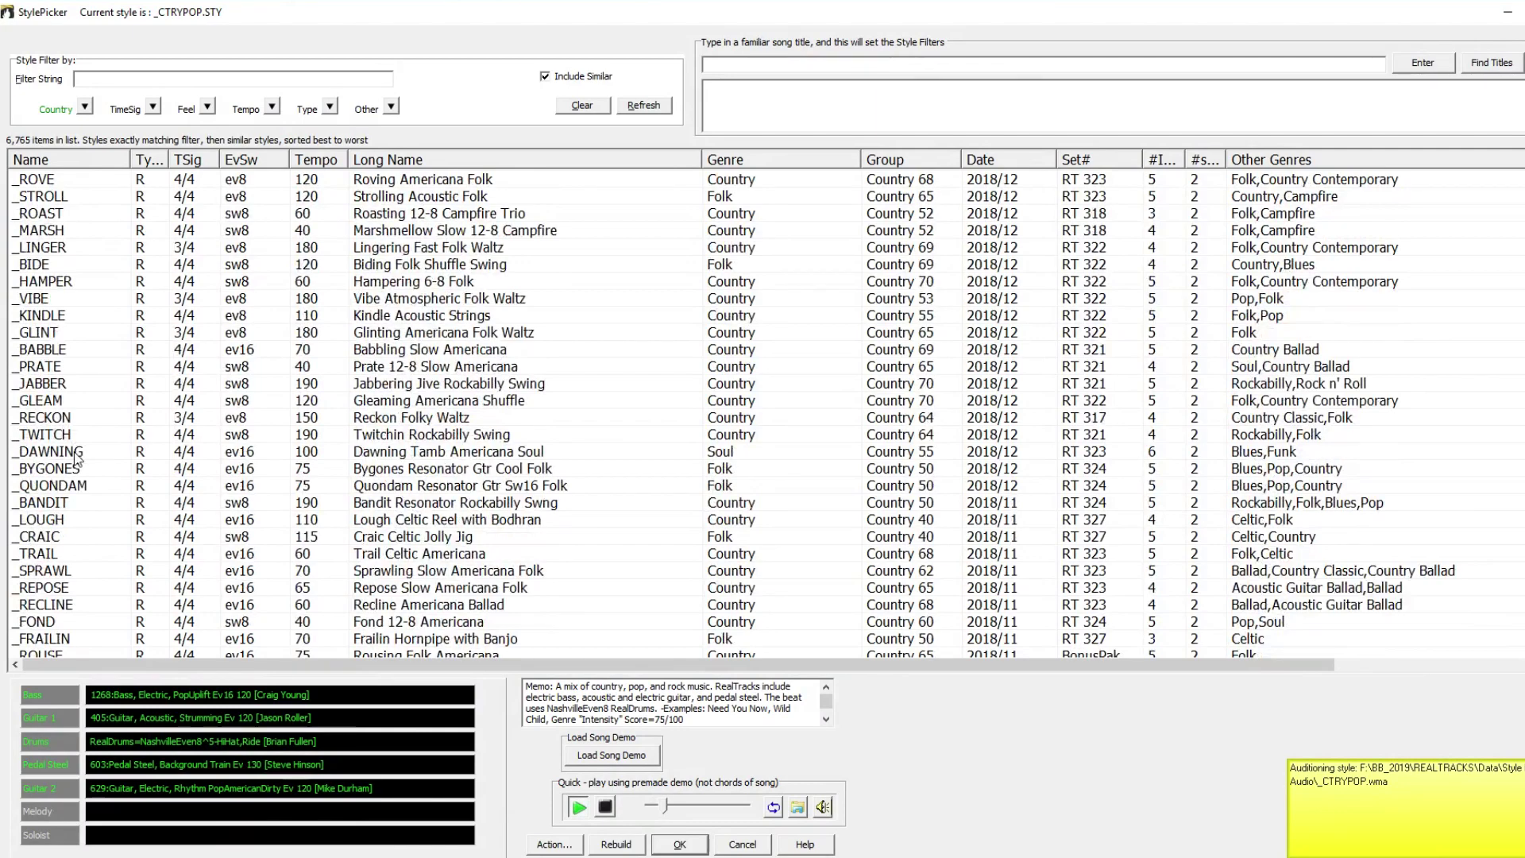
pyautogui.click(77, 485)
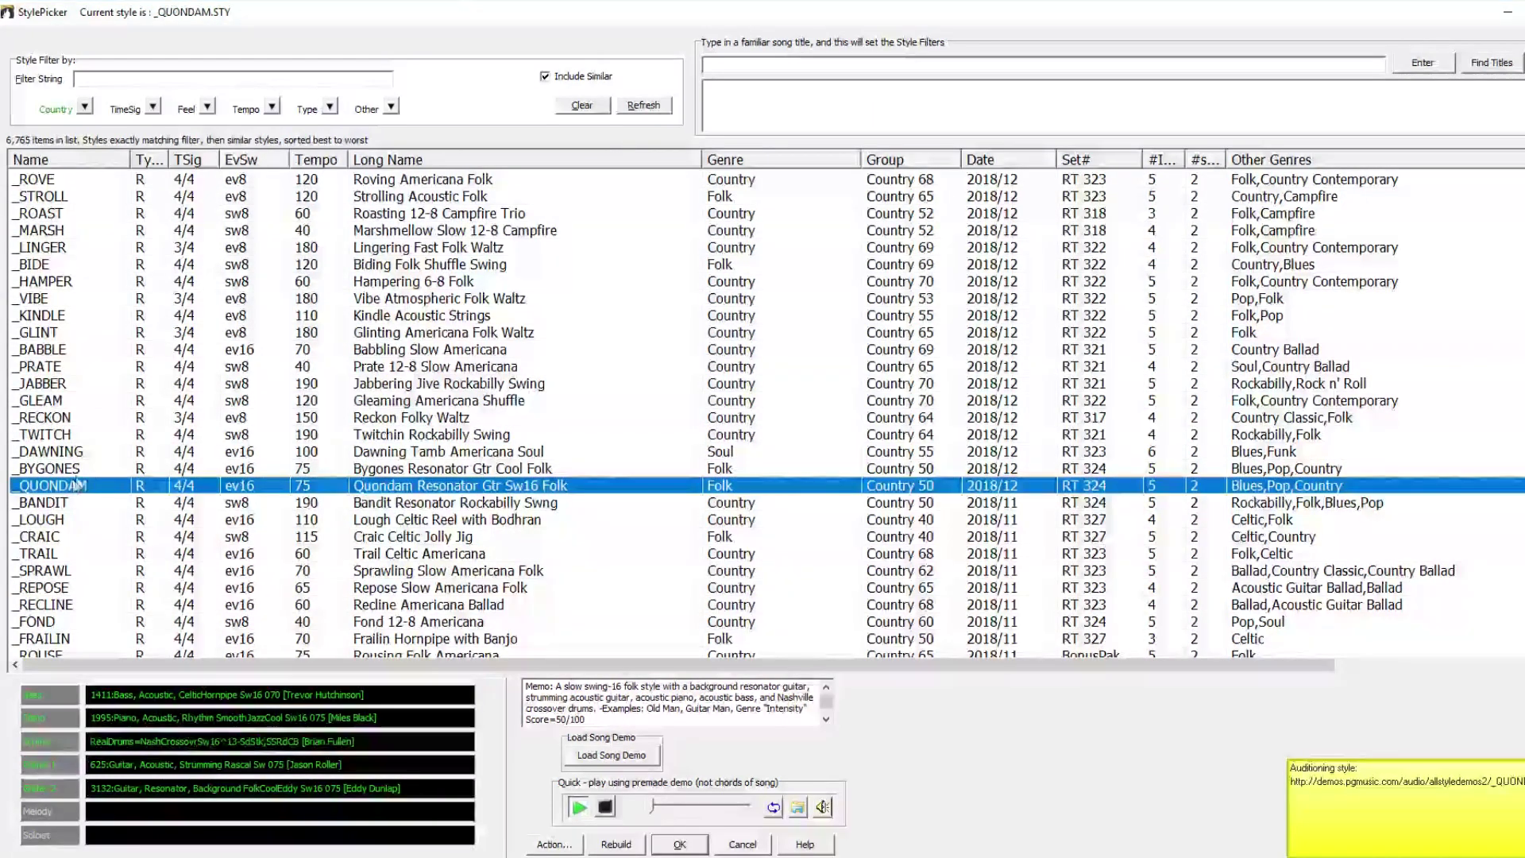
# Audition the bluegrass waltz style _CAJON and browse the country styles listed after it.
pyautogui.scroll(-2, 108, 394)
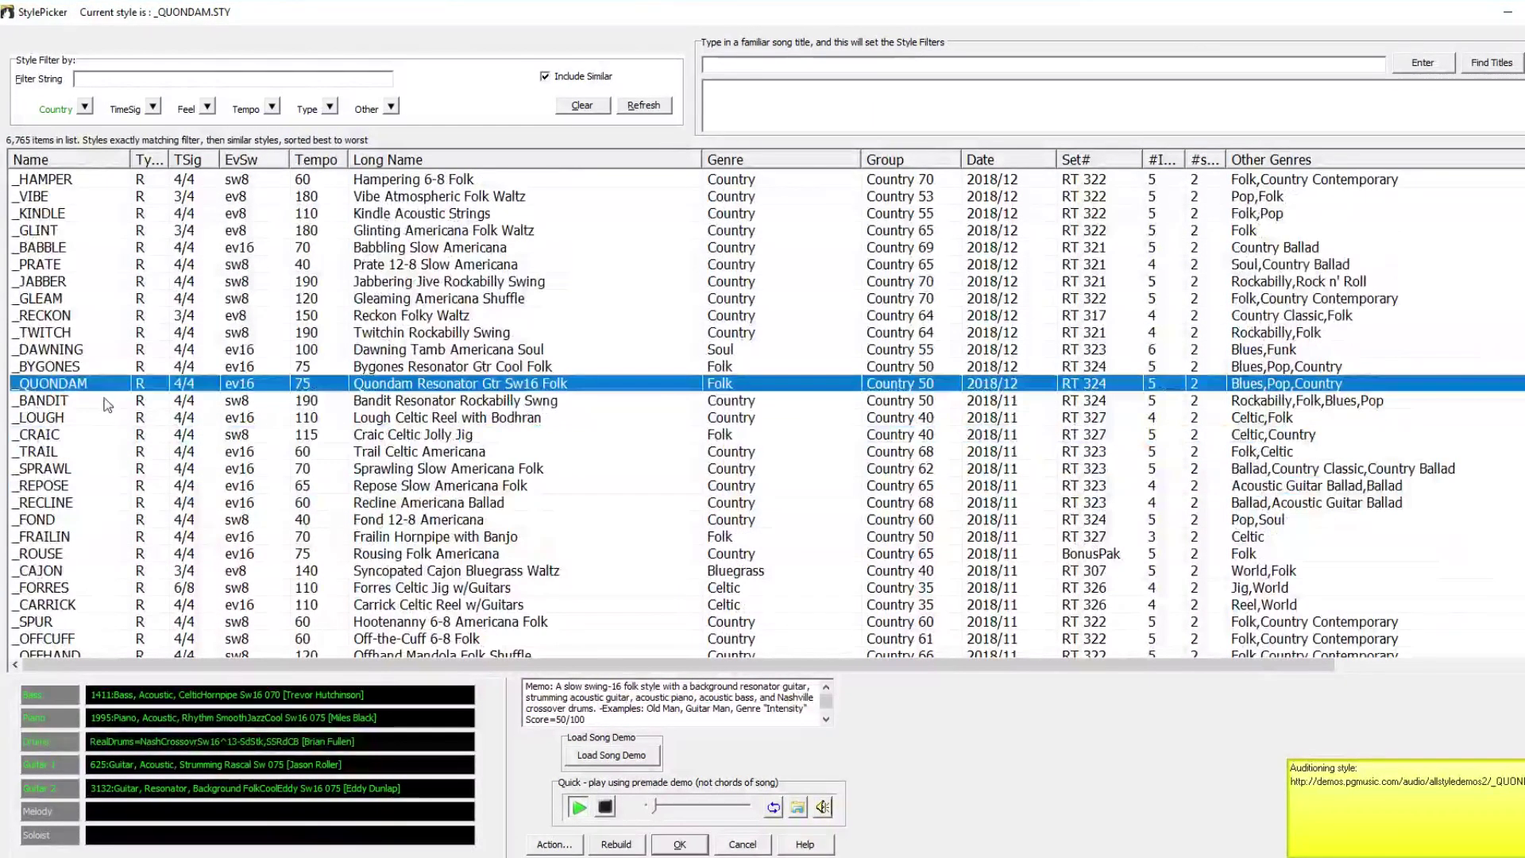
pyautogui.scroll(-1, 104, 409)
pyautogui.scroll(-1, 103, 410)
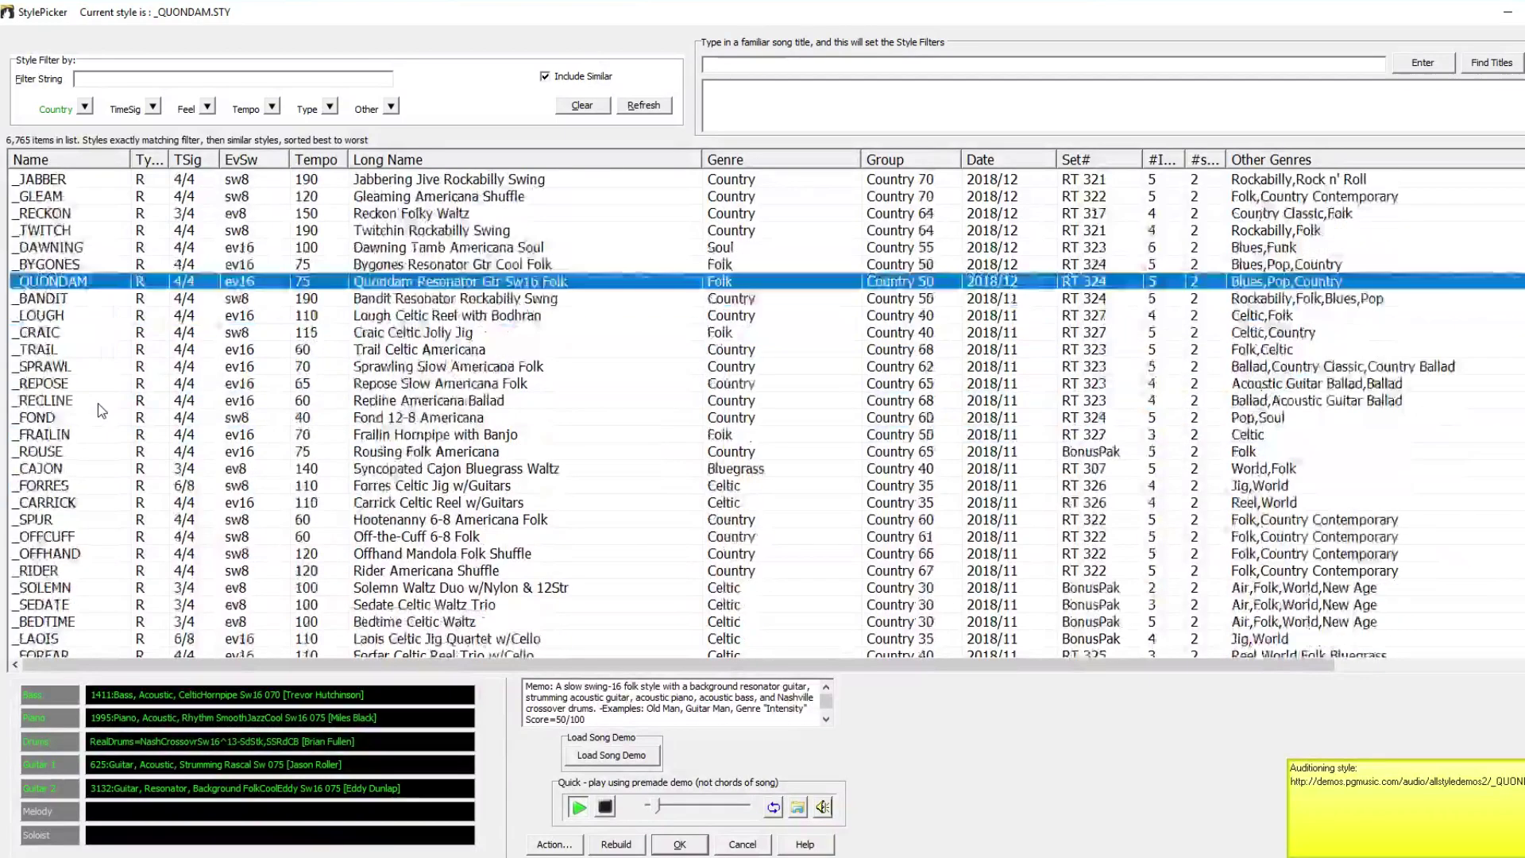
pyautogui.scroll(-1, 101, 410)
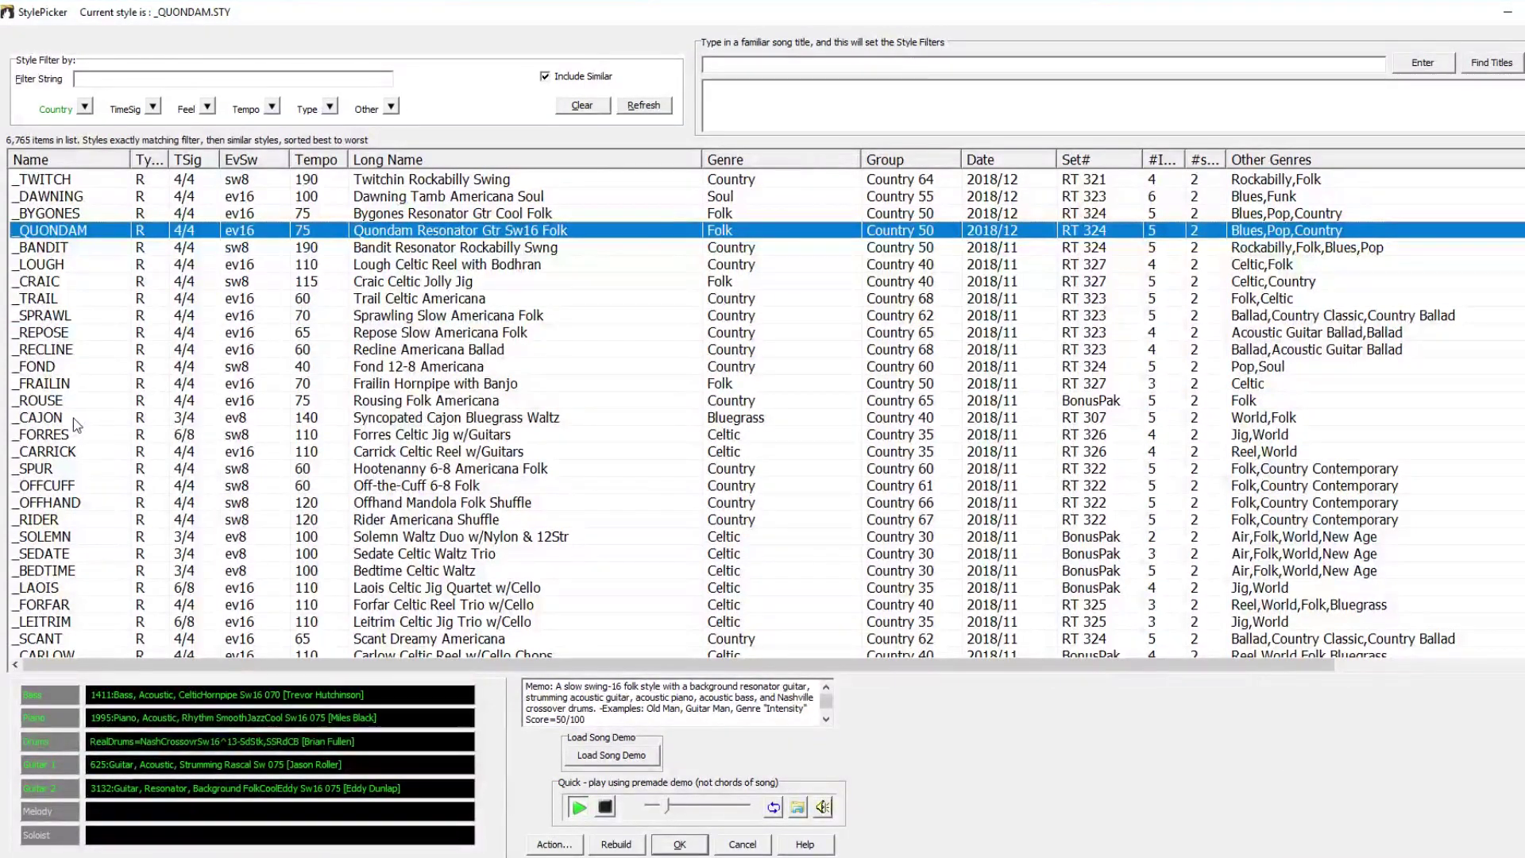
pyautogui.click(73, 418)
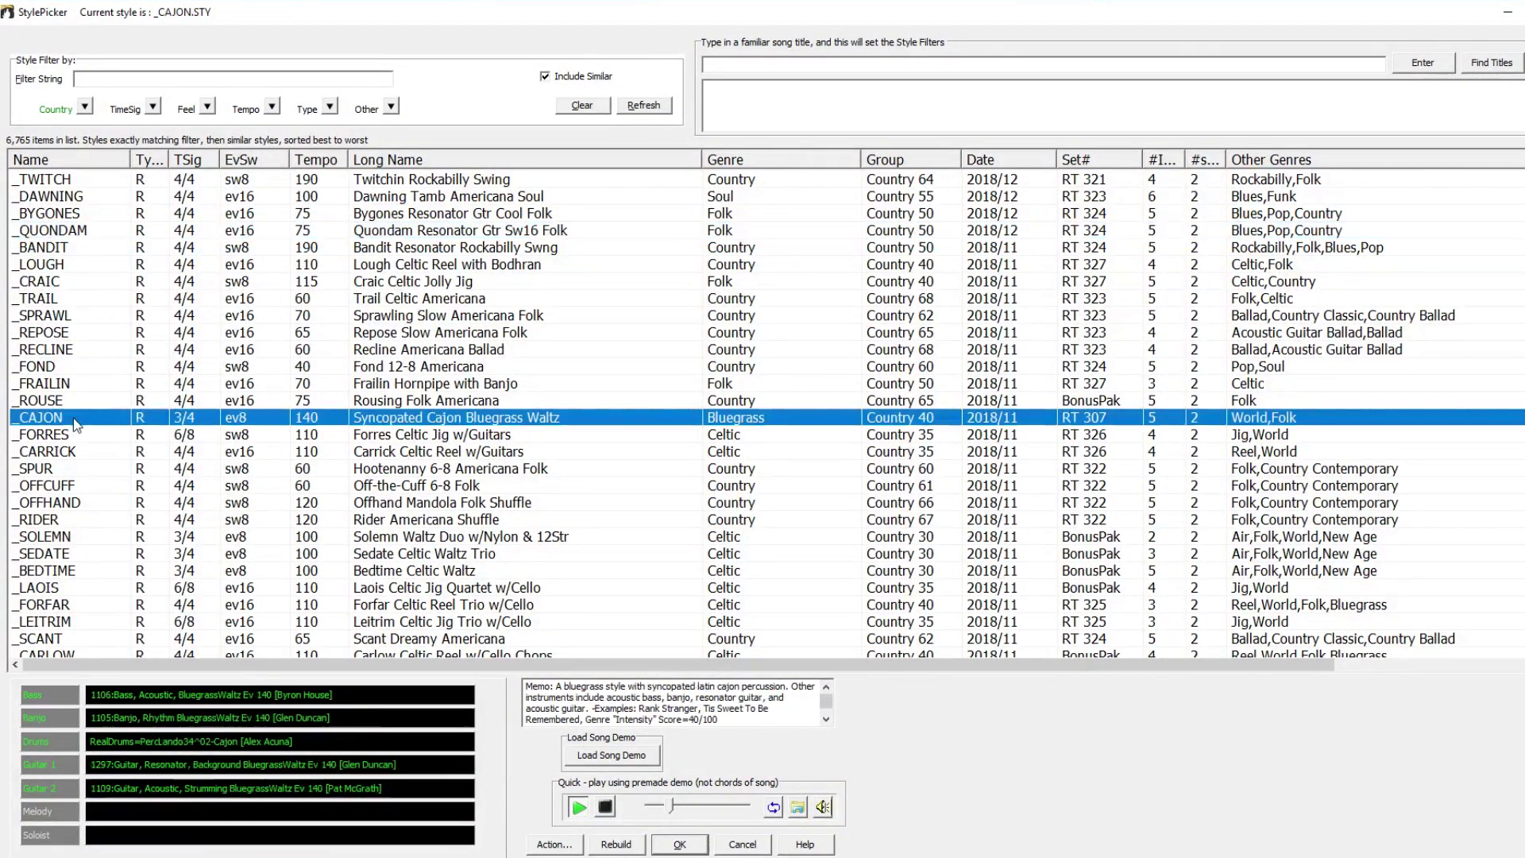
pyautogui.scroll(-1, 97, 384)
pyautogui.scroll(-1, 97, 385)
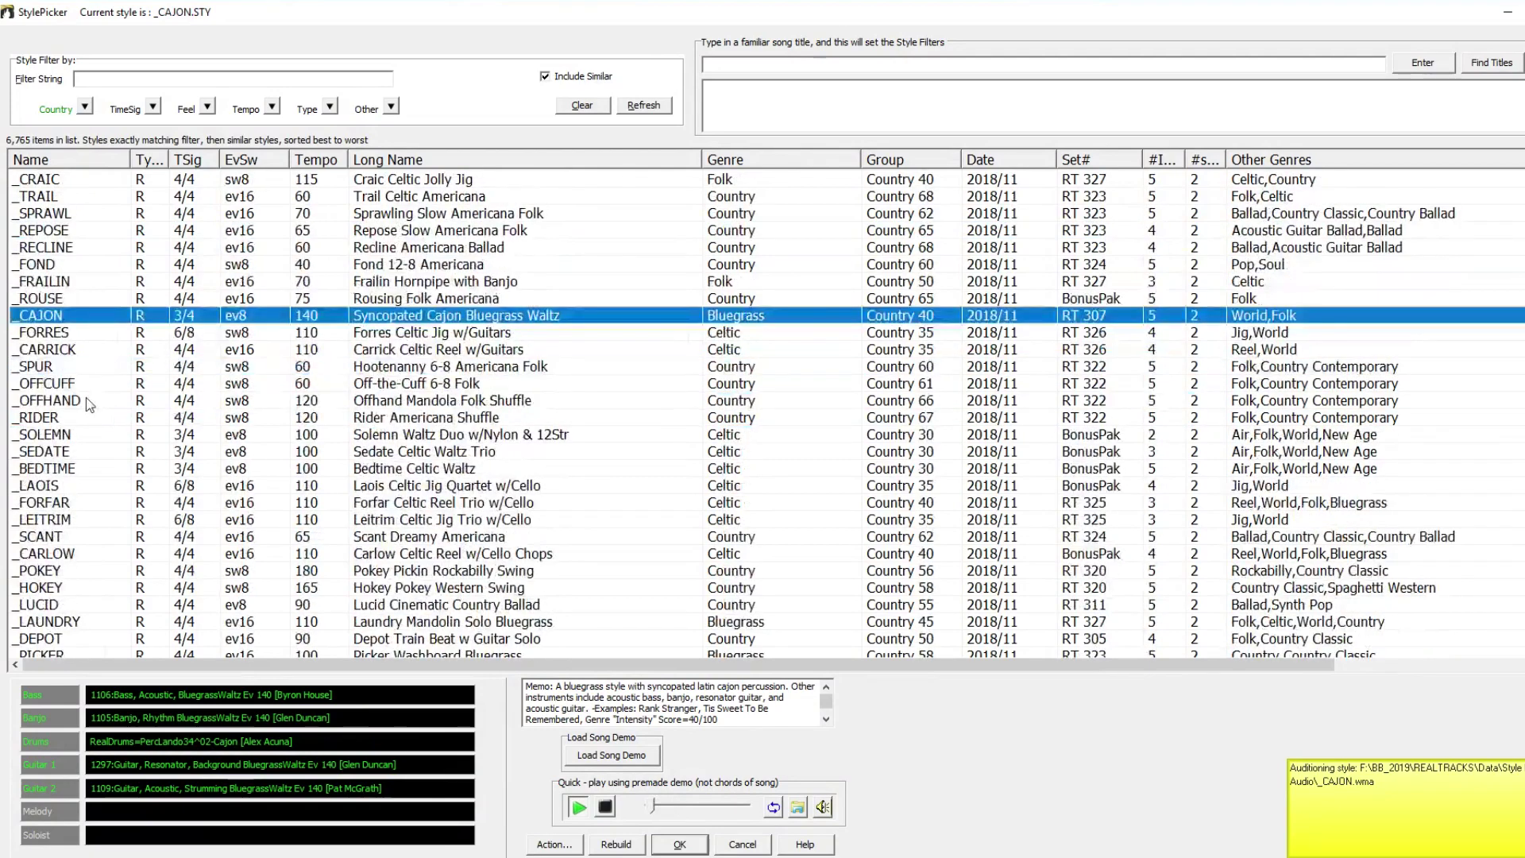
pyautogui.scroll(-1, 81, 414)
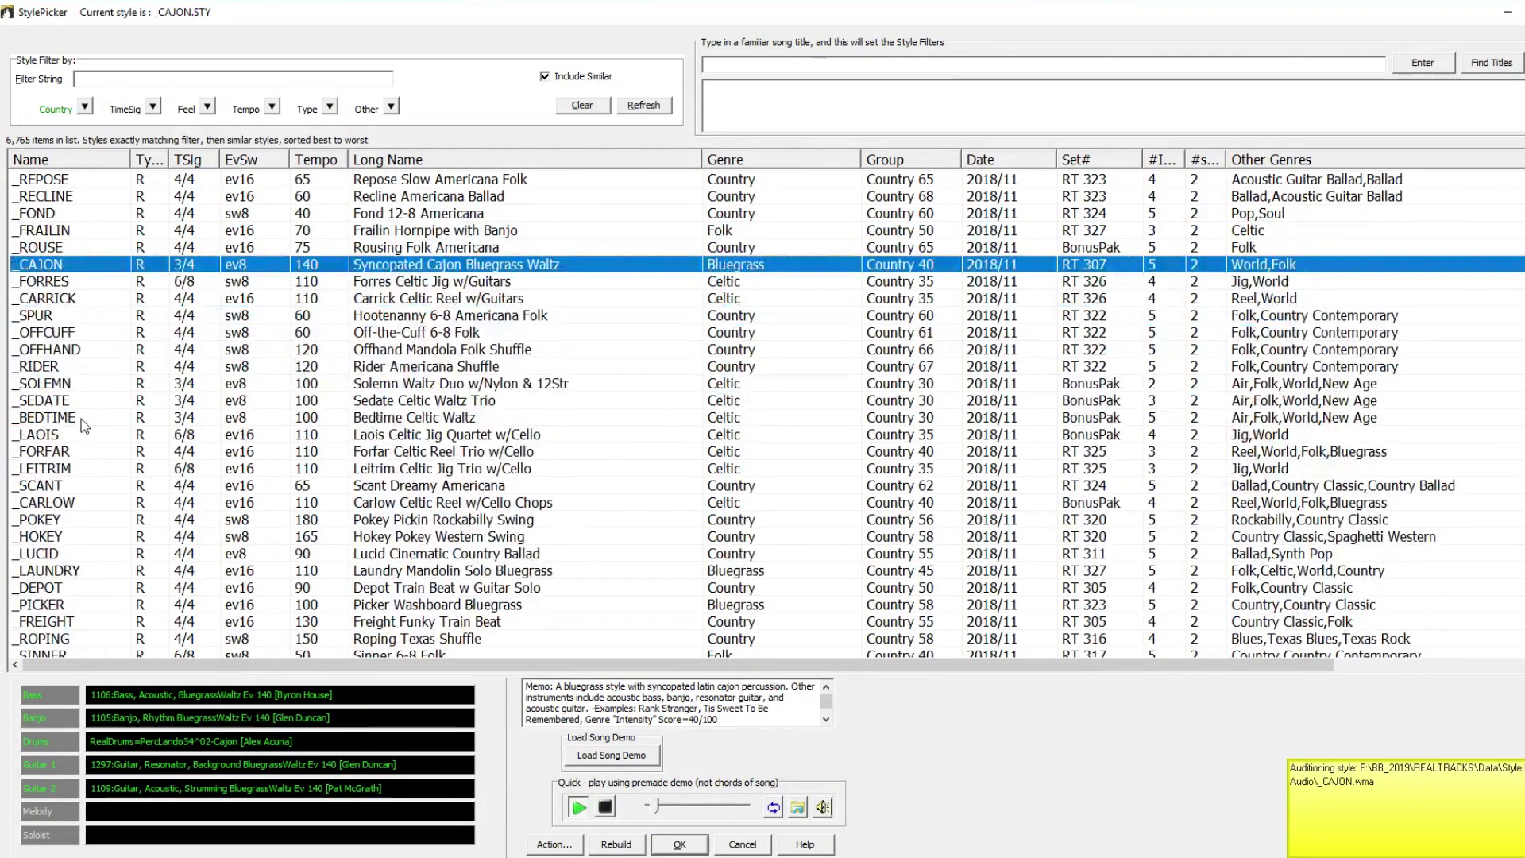
pyautogui.scroll(-1, 81, 418)
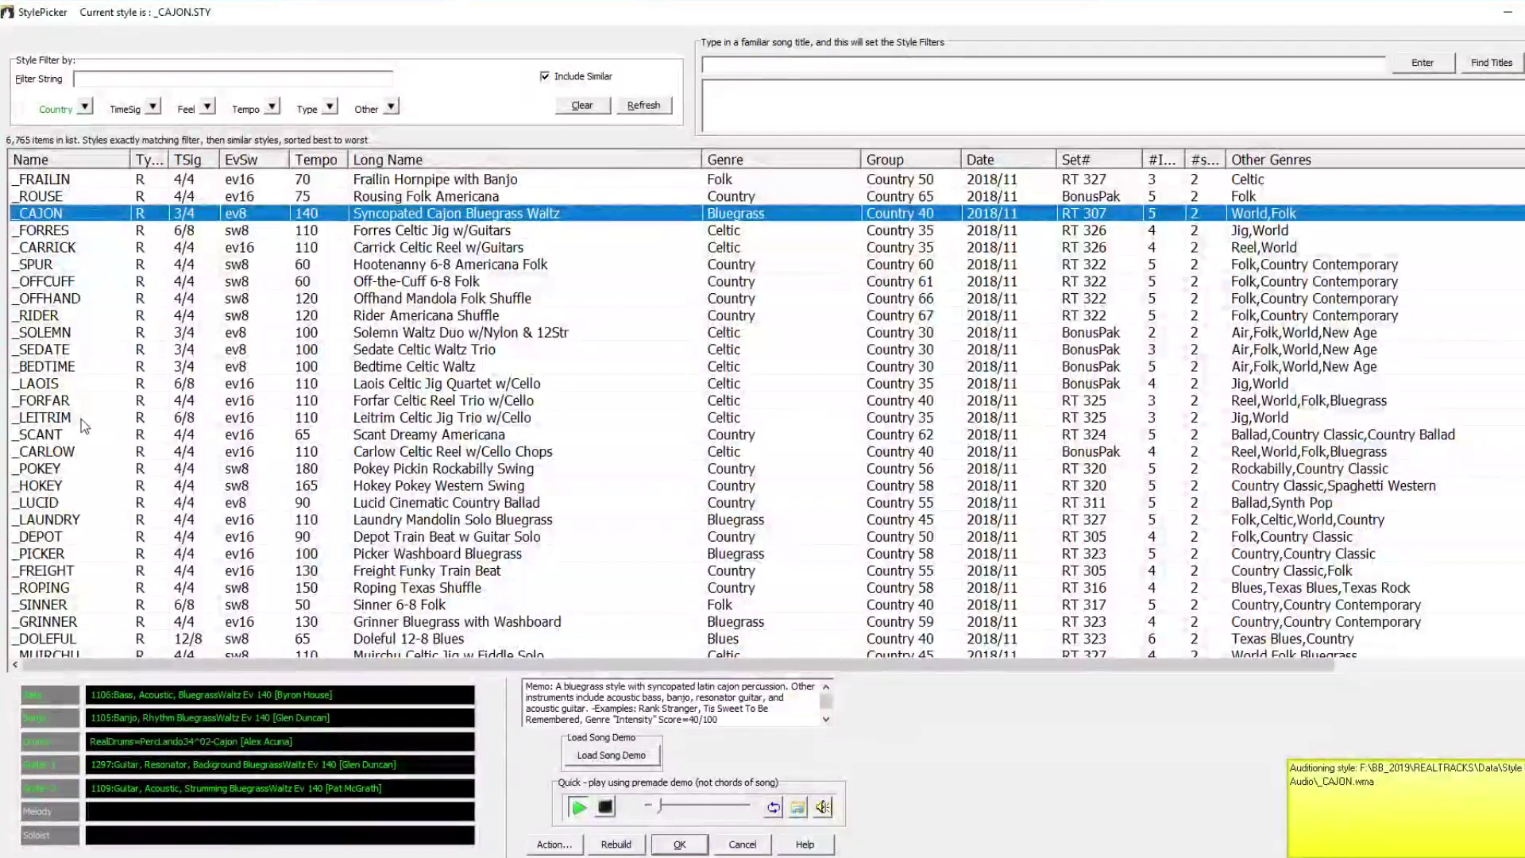
pyautogui.scroll(-1, 81, 418)
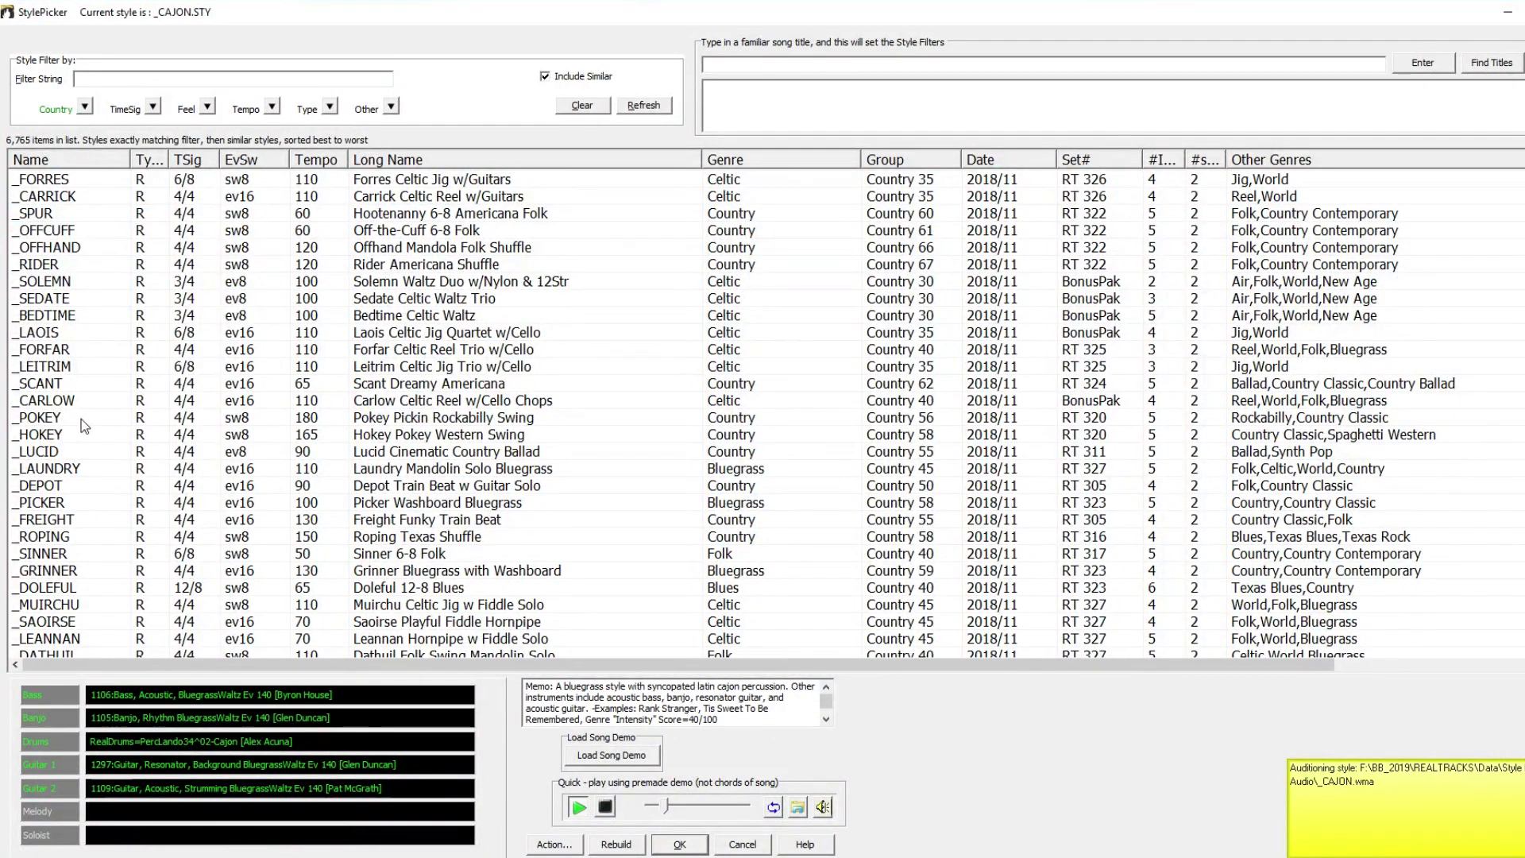
# Switch the style filter to the Funk category and audition the _FNKLITE and _FUNTROK styles.
pyautogui.click(85, 108)
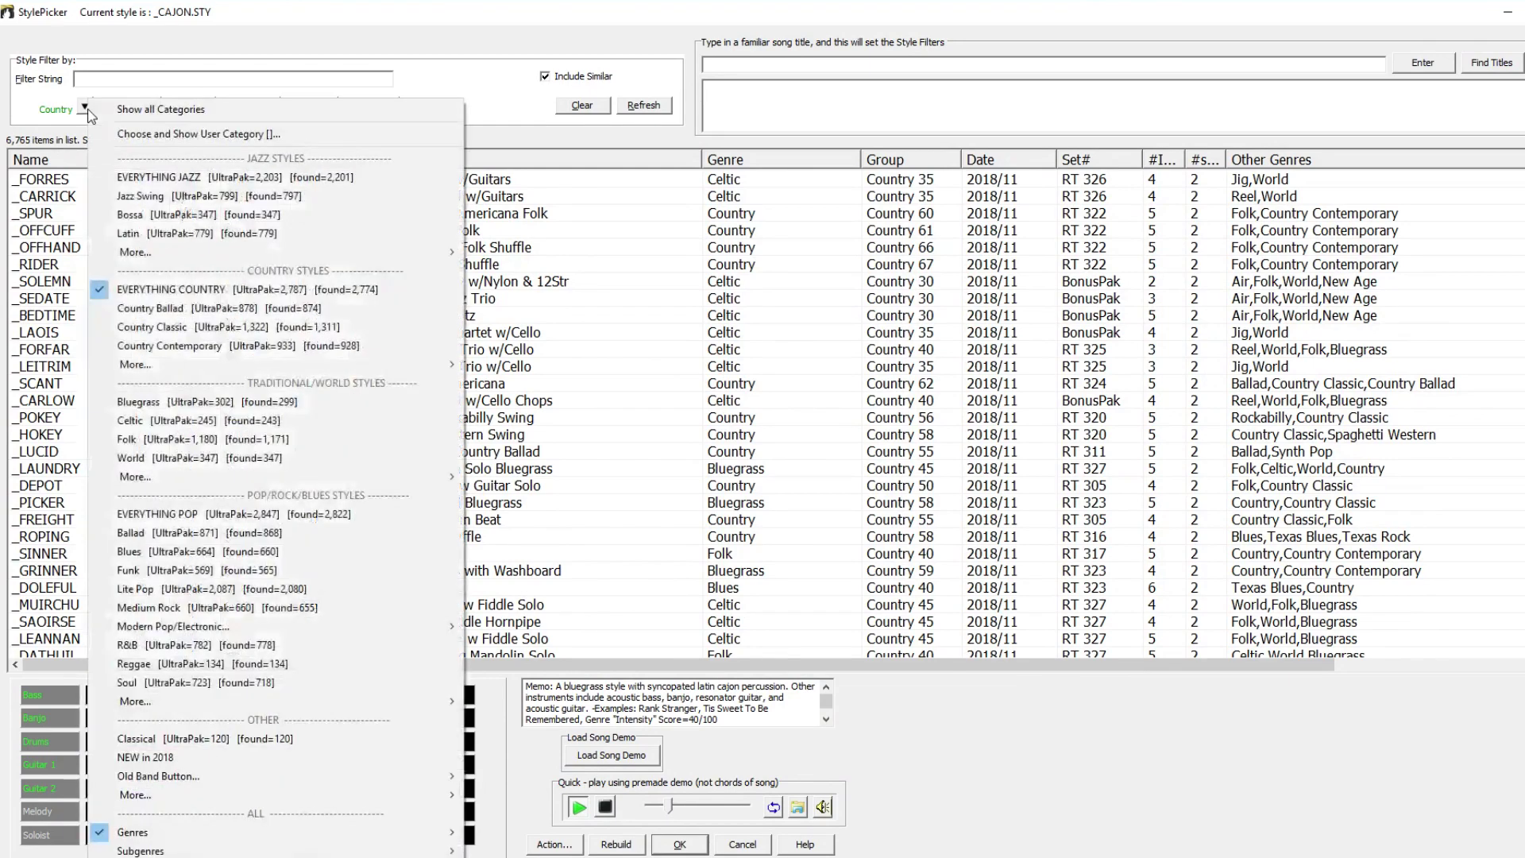
pyautogui.click(183, 570)
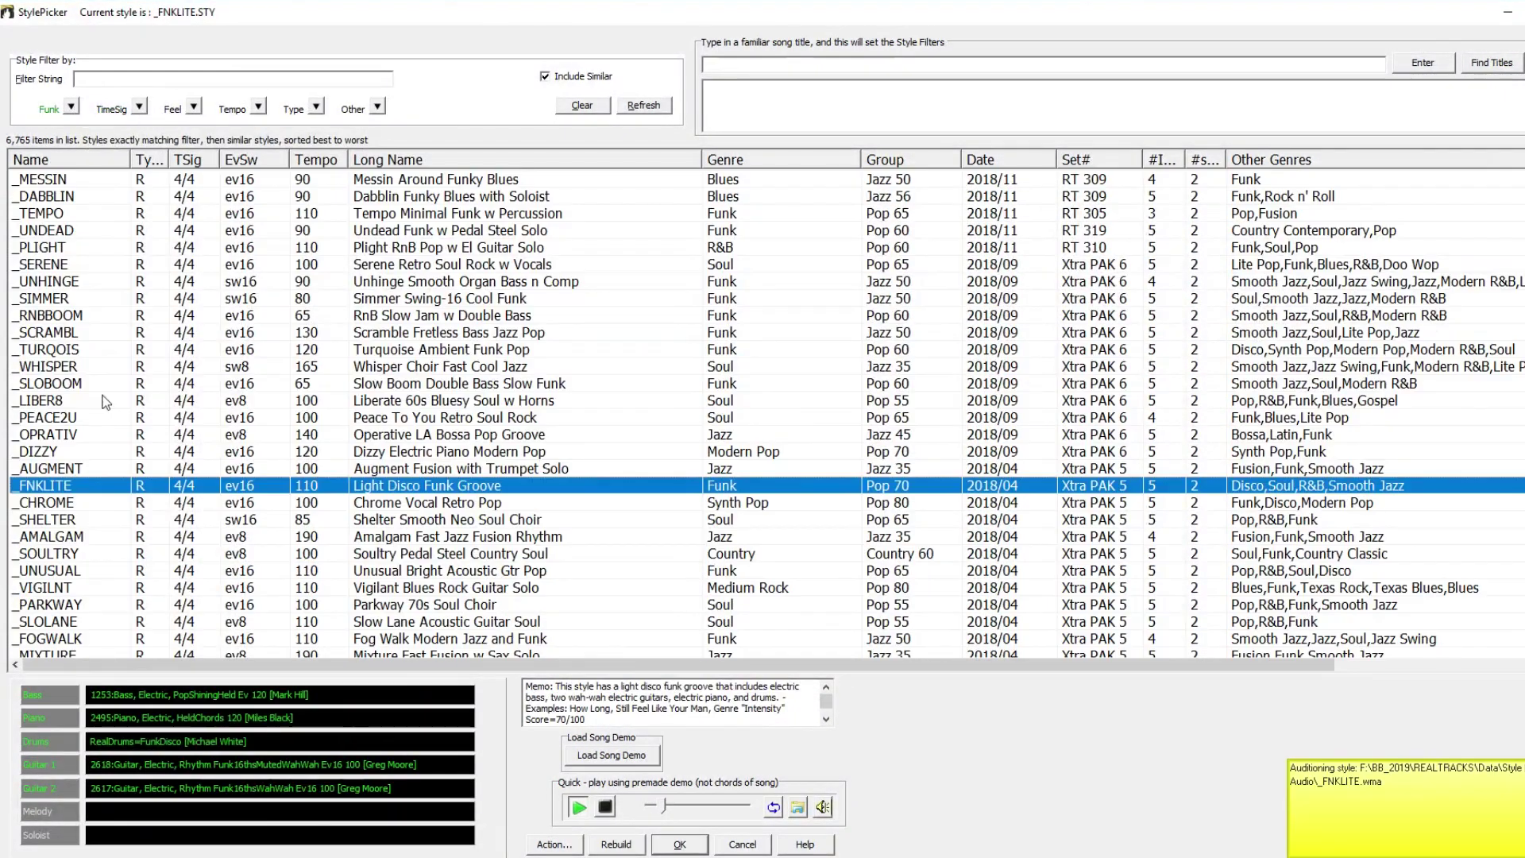
pyautogui.scroll(-2, 105, 429)
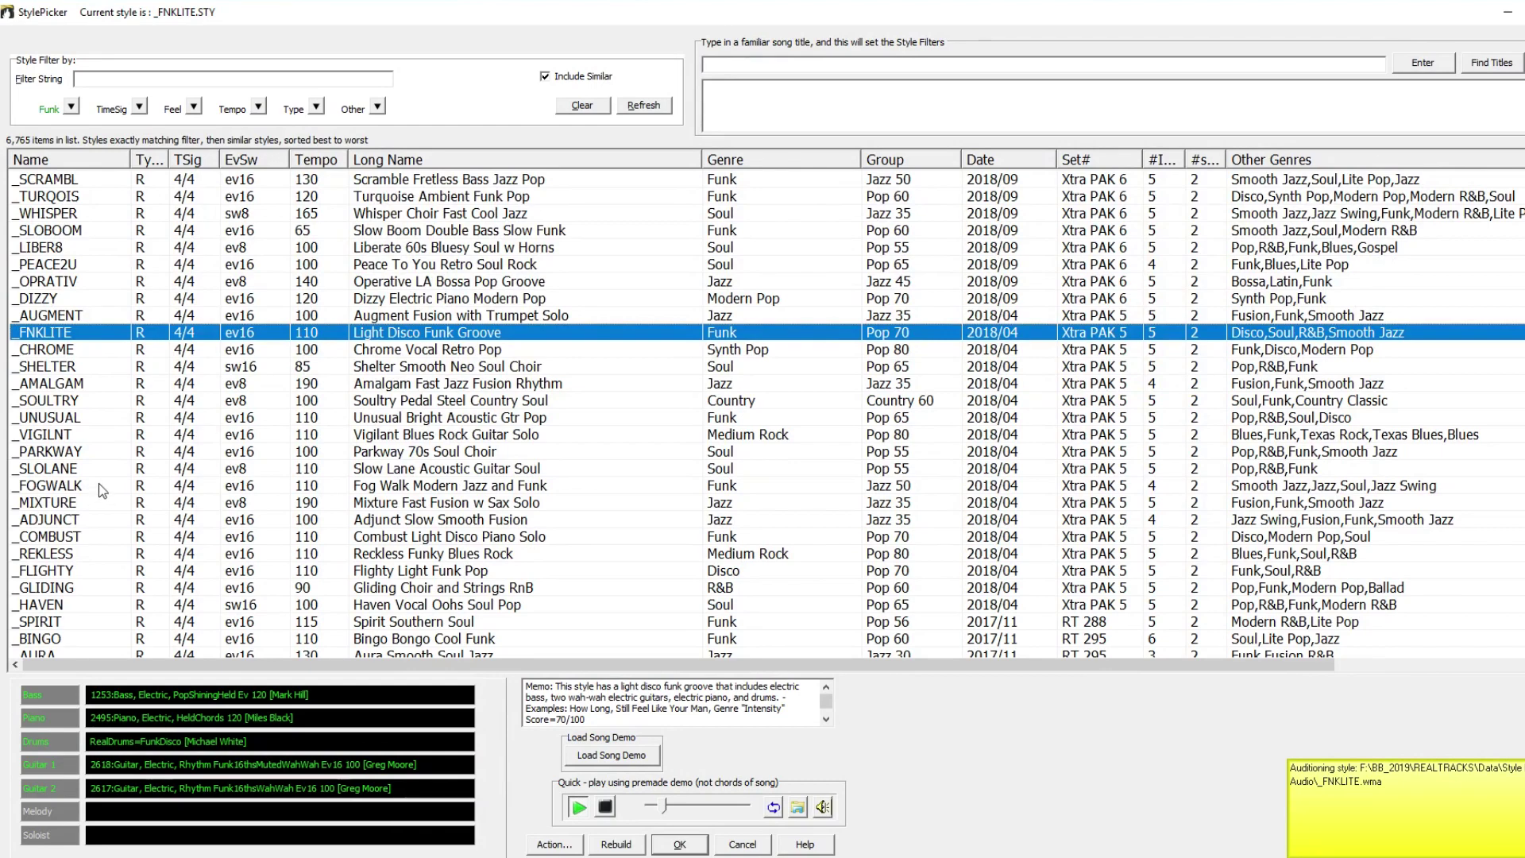
pyautogui.scroll(-9, 106, 483)
pyautogui.click(106, 485)
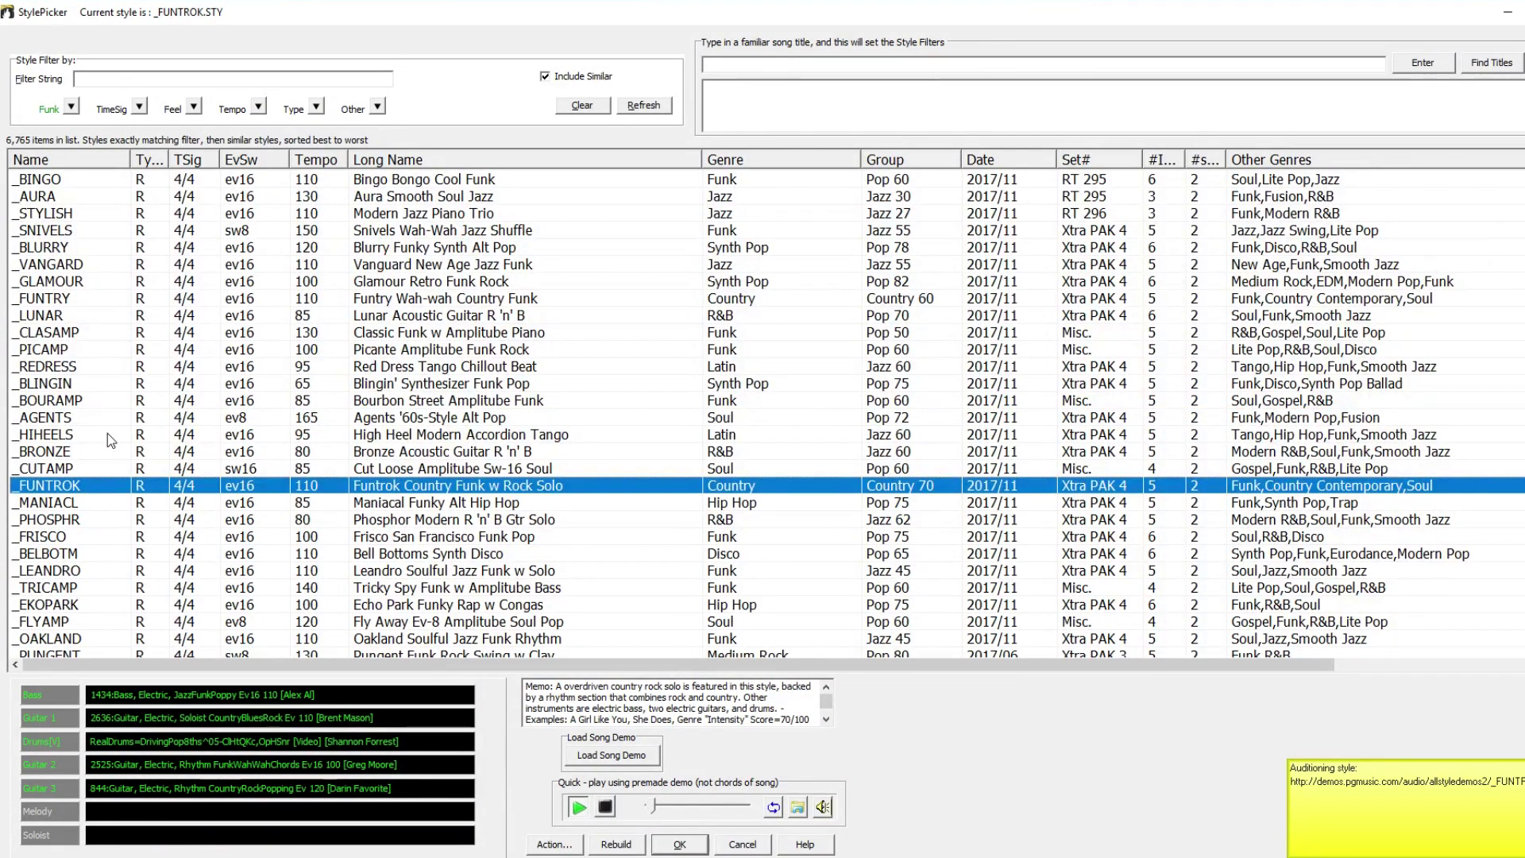
# Go back up the funk list and audition the _UNDEAD style (Undead Funk w Pedal Steel Solo).
pyautogui.scroll(2, 108, 433)
pyautogui.scroll(5, 109, 439)
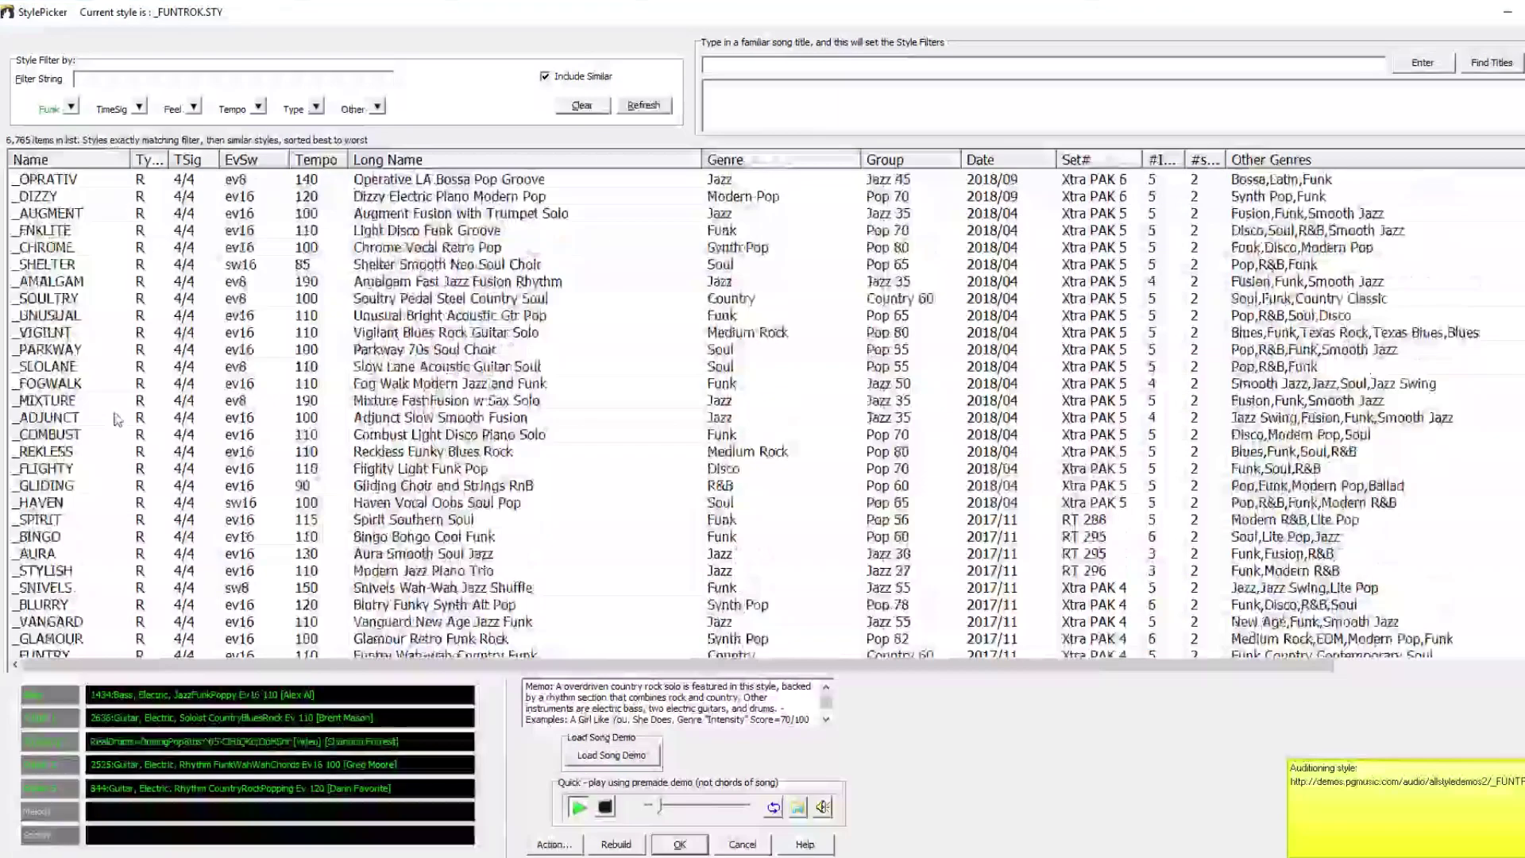
pyautogui.scroll(1, 109, 439)
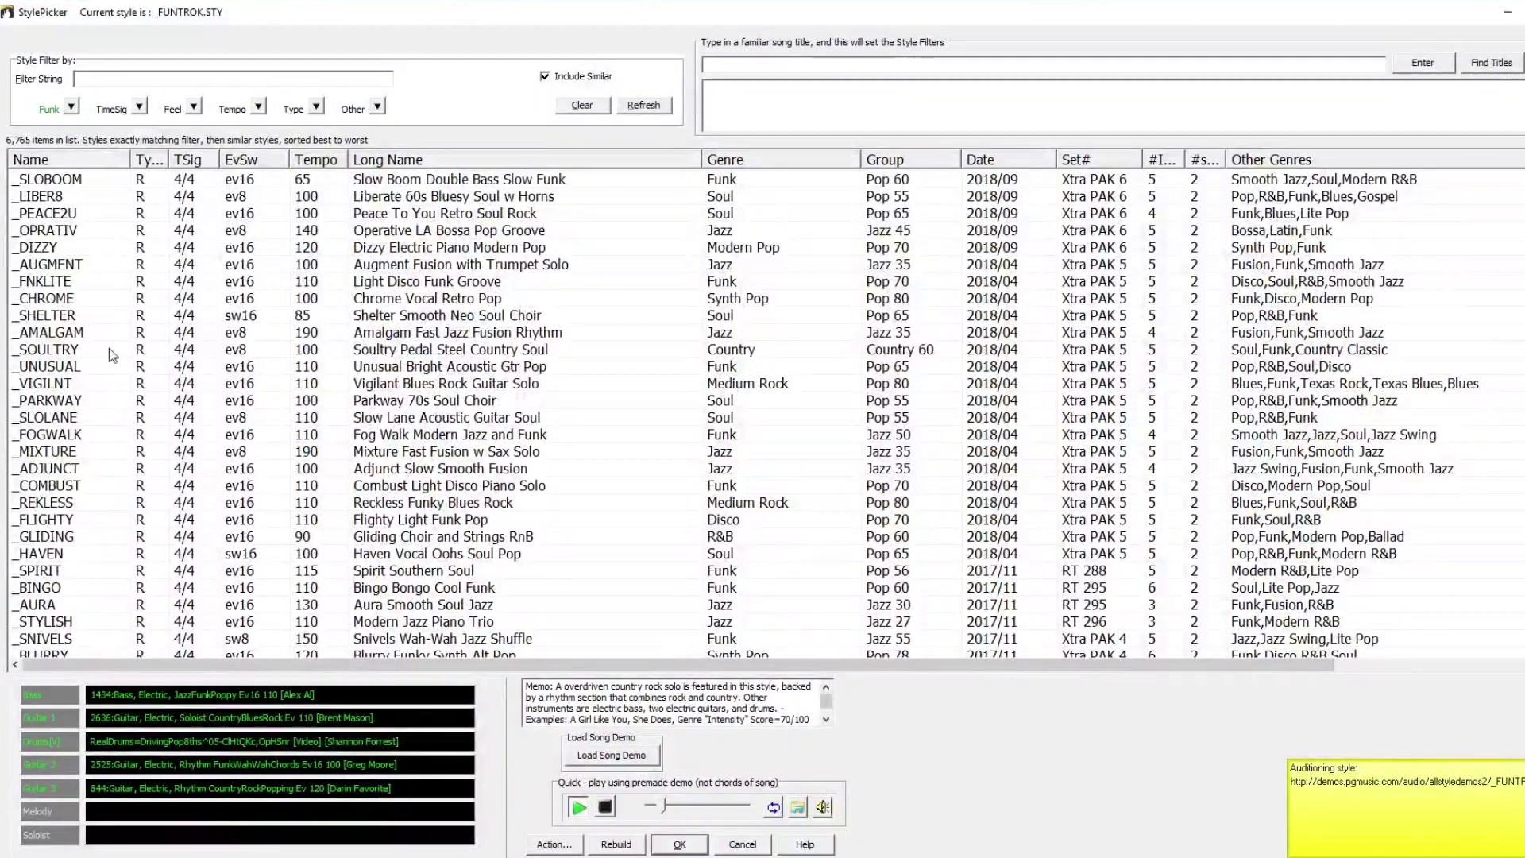
pyautogui.scroll(3, 99, 361)
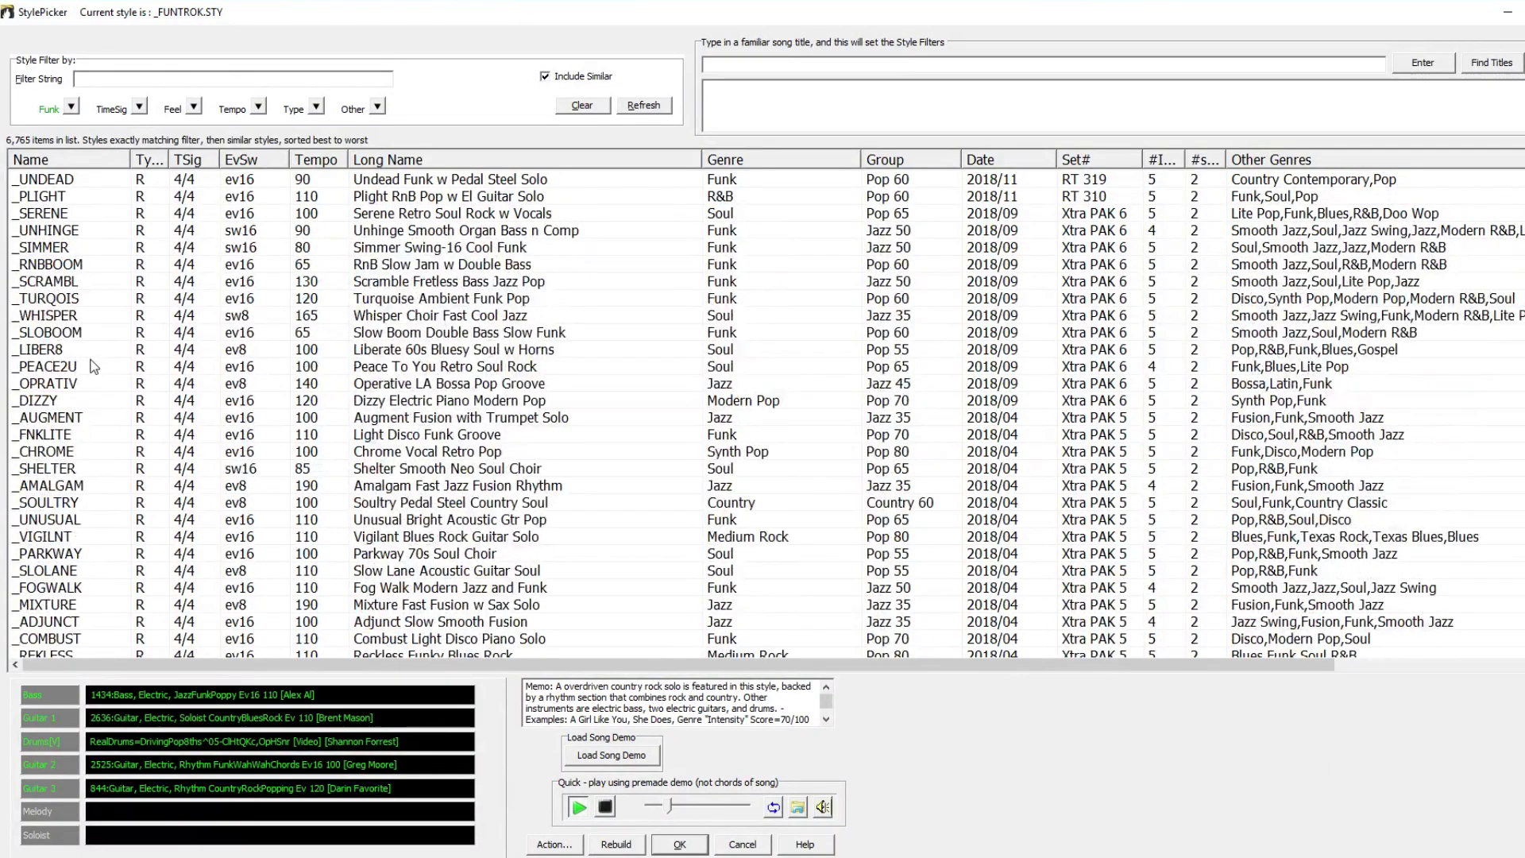
pyautogui.scroll(1, 94, 366)
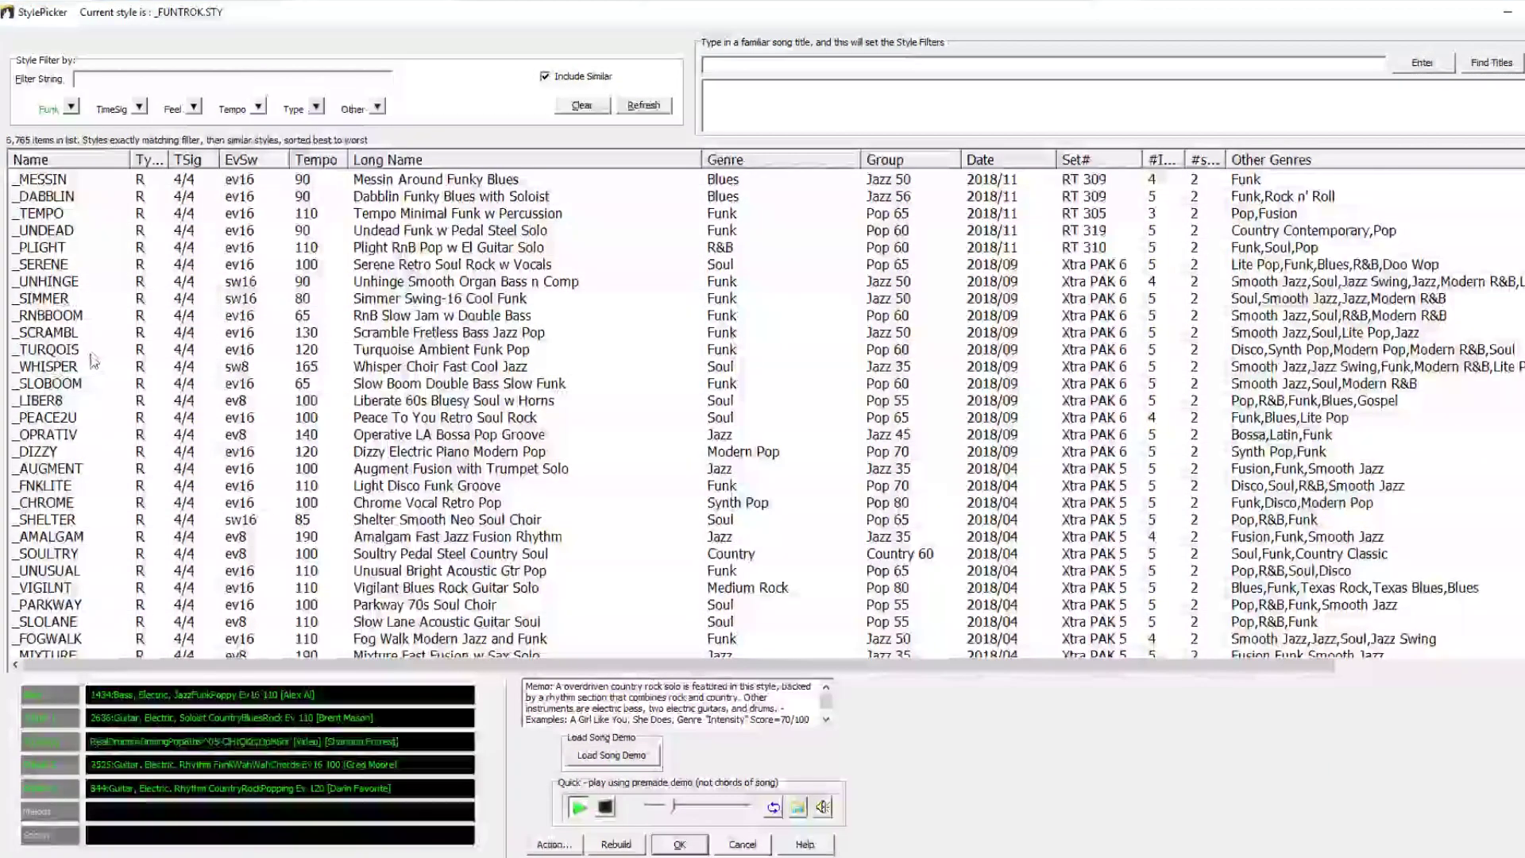
pyautogui.scroll(3, 94, 369)
pyautogui.click(93, 384)
pyautogui.scroll(1, 107, 372)
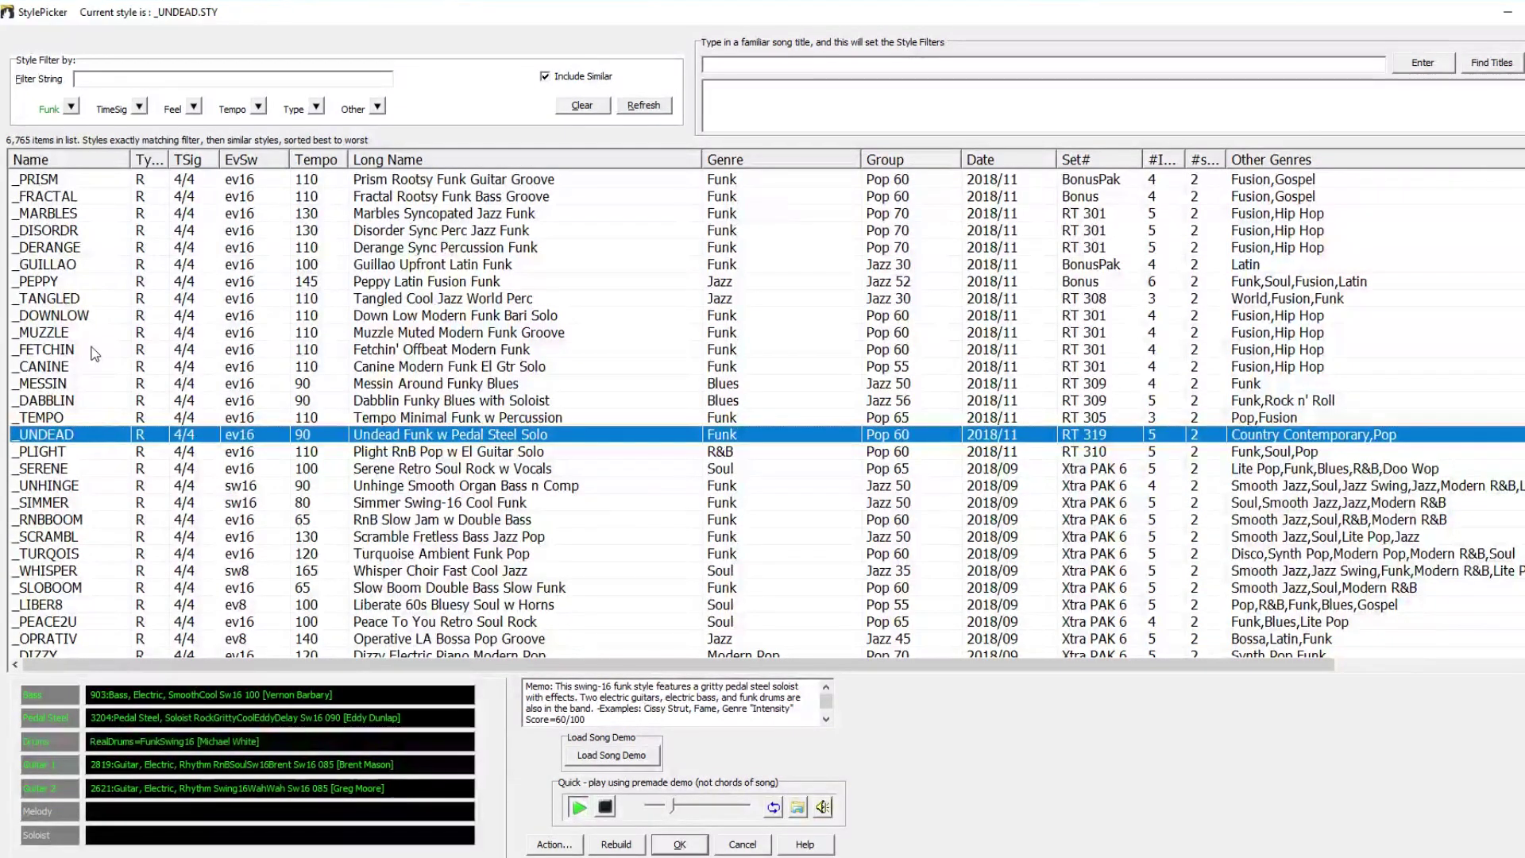
# Choose the _FETCHIN style (Fetchin' Offbeat Modern Funk) for the song and open the project's Beat Calculator.
pyautogui.click(94, 354)
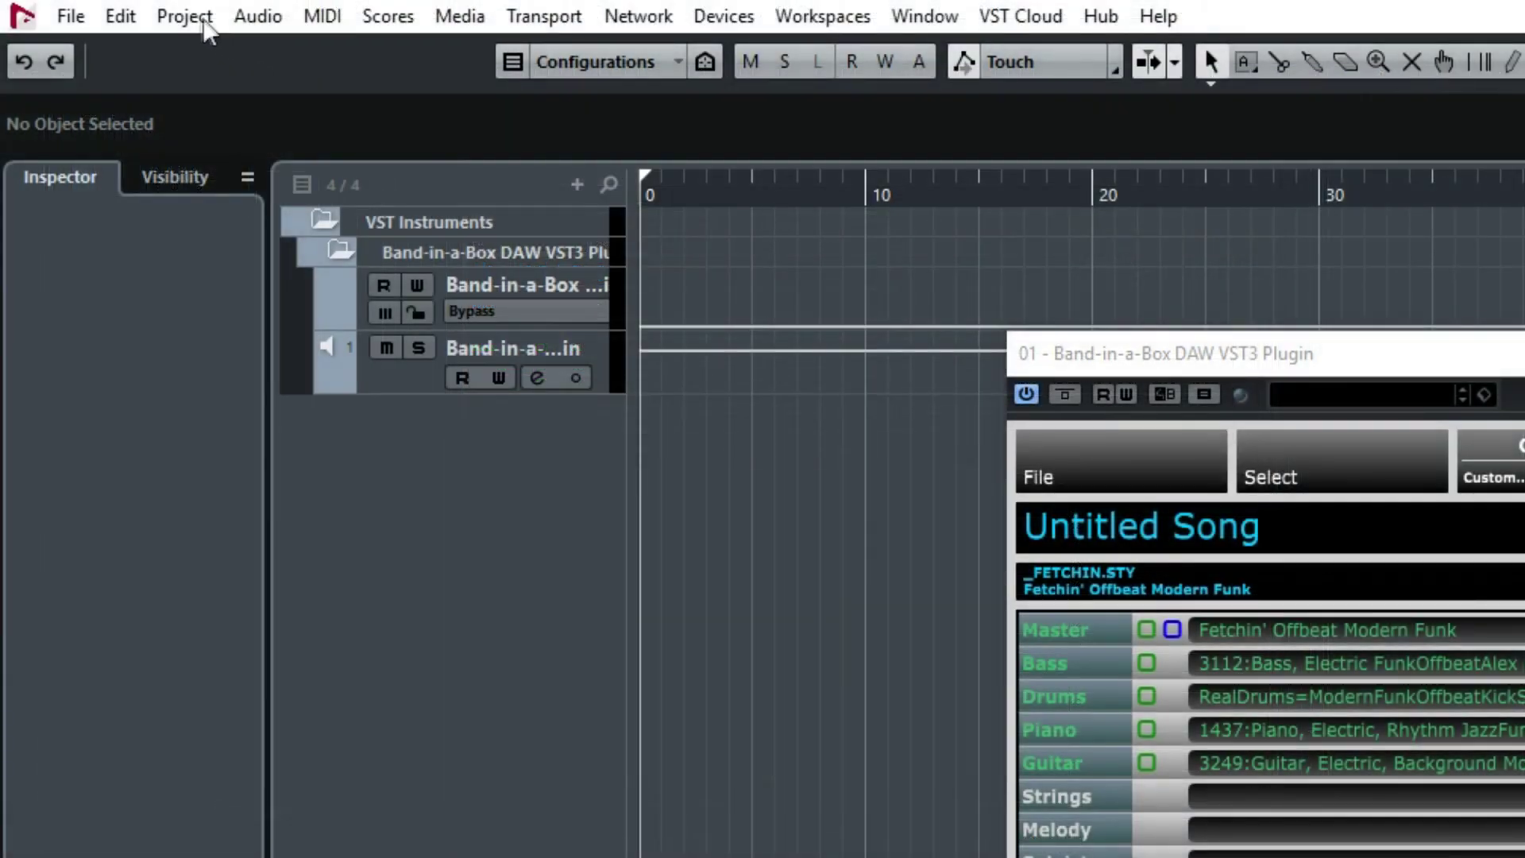
pyautogui.click(185, 16)
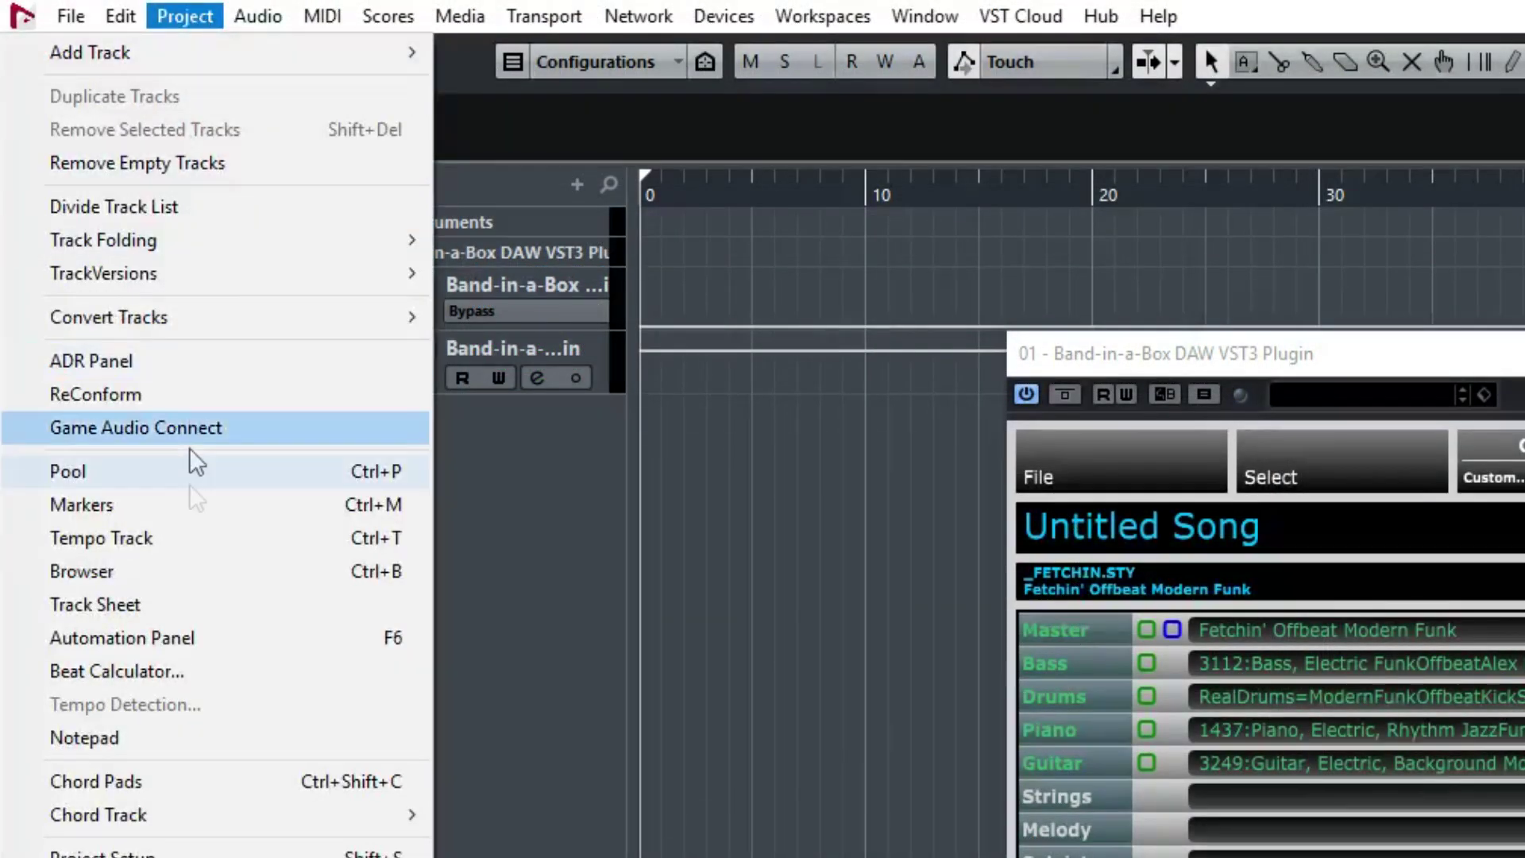
pyautogui.click(204, 671)
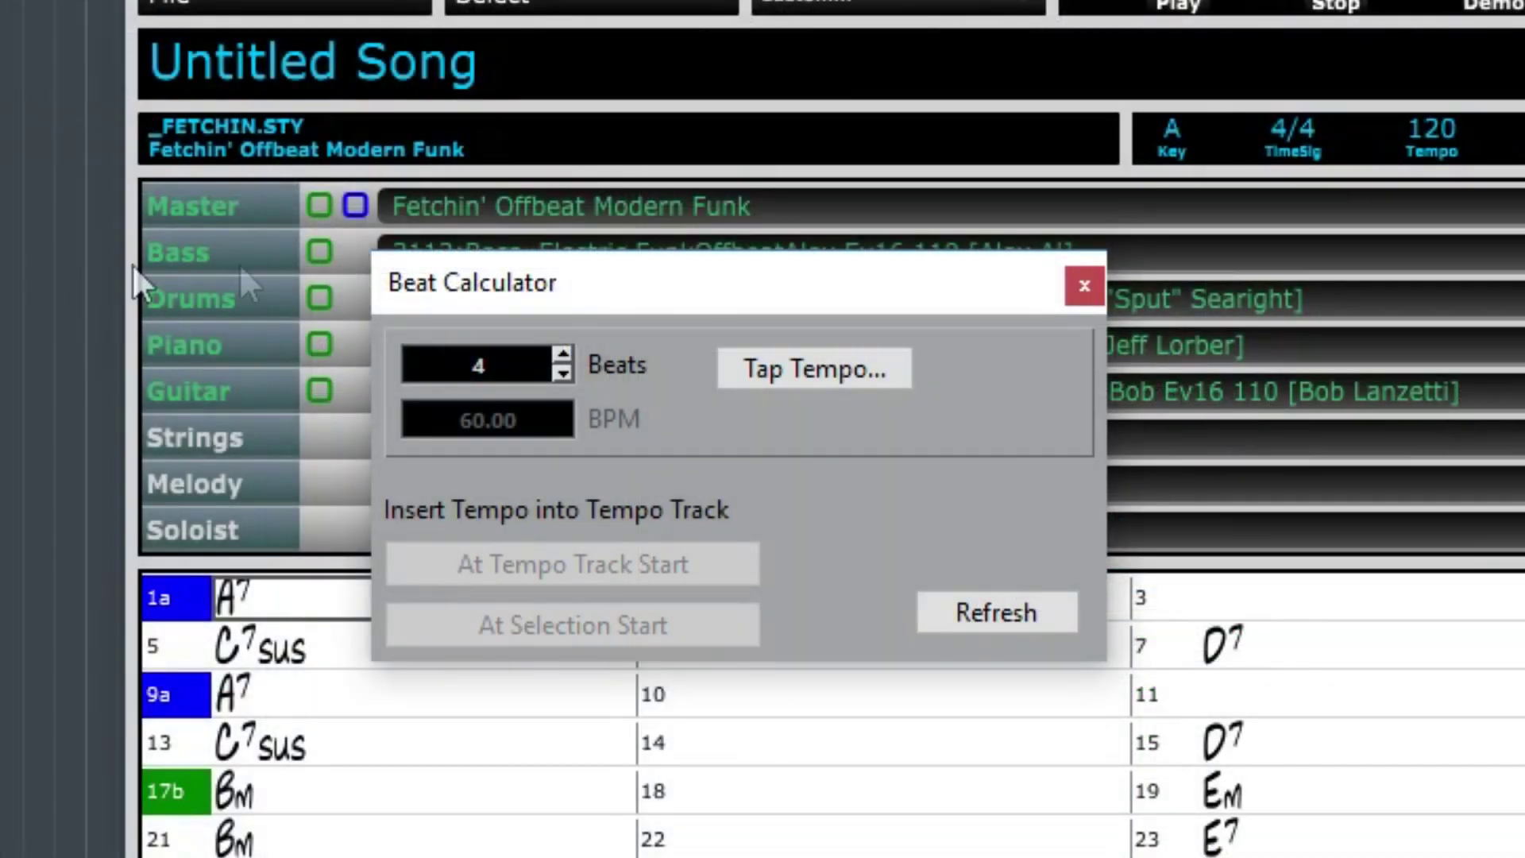
# Tap in a tempo of 112 BPM, accept it and close the Beat Calculator.
pyautogui.click(834, 373)
pyautogui.click(835, 374)
pyautogui.click(837, 373)
pyautogui.click(837, 371)
pyautogui.click(838, 372)
pyautogui.click(838, 371)
pyautogui.click(838, 372)
pyautogui.click(837, 372)
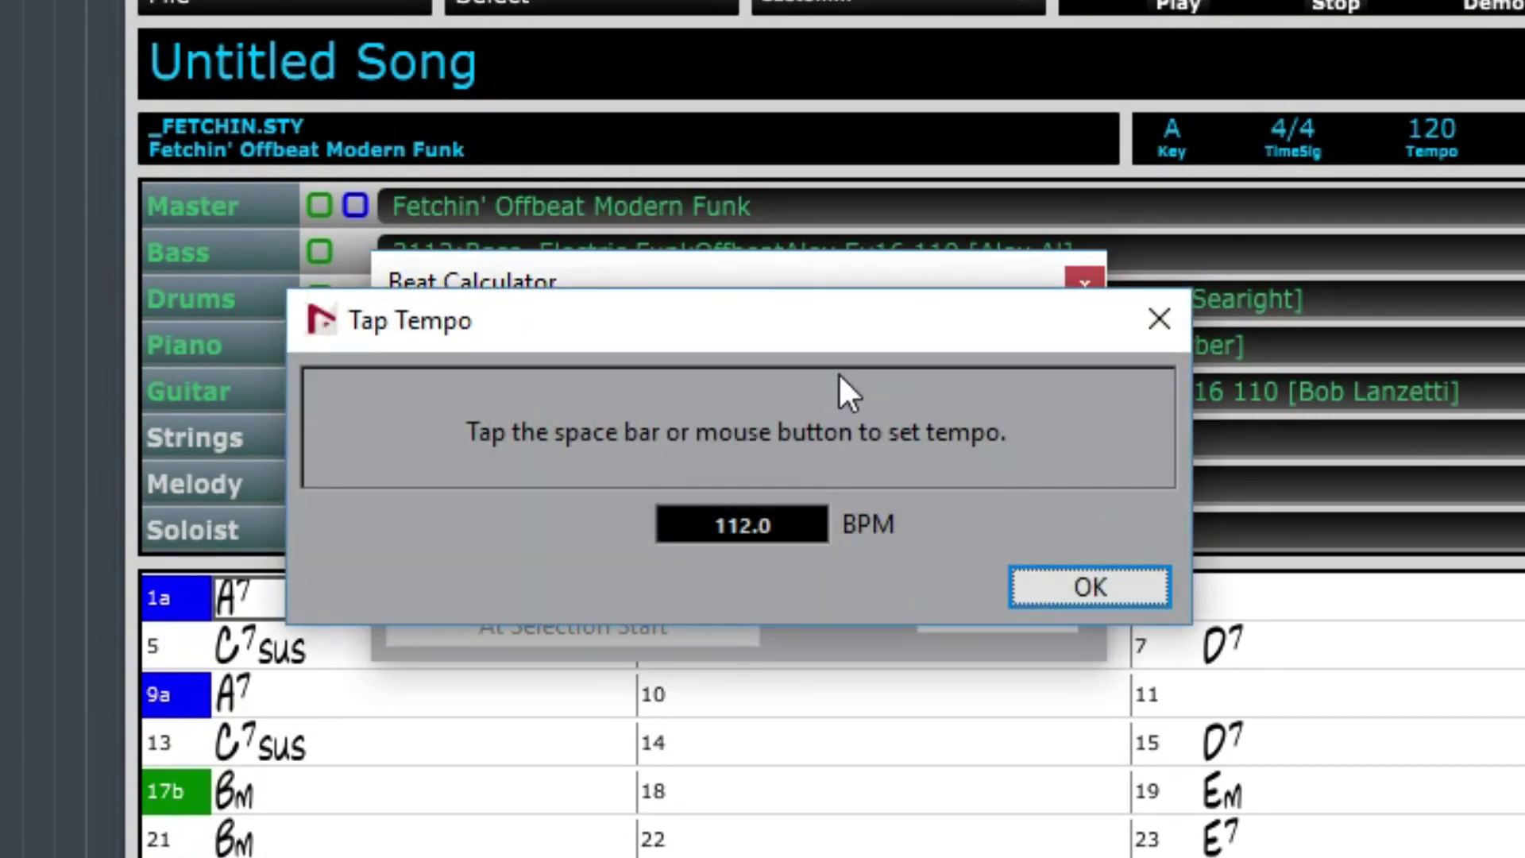
pyautogui.click(1132, 600)
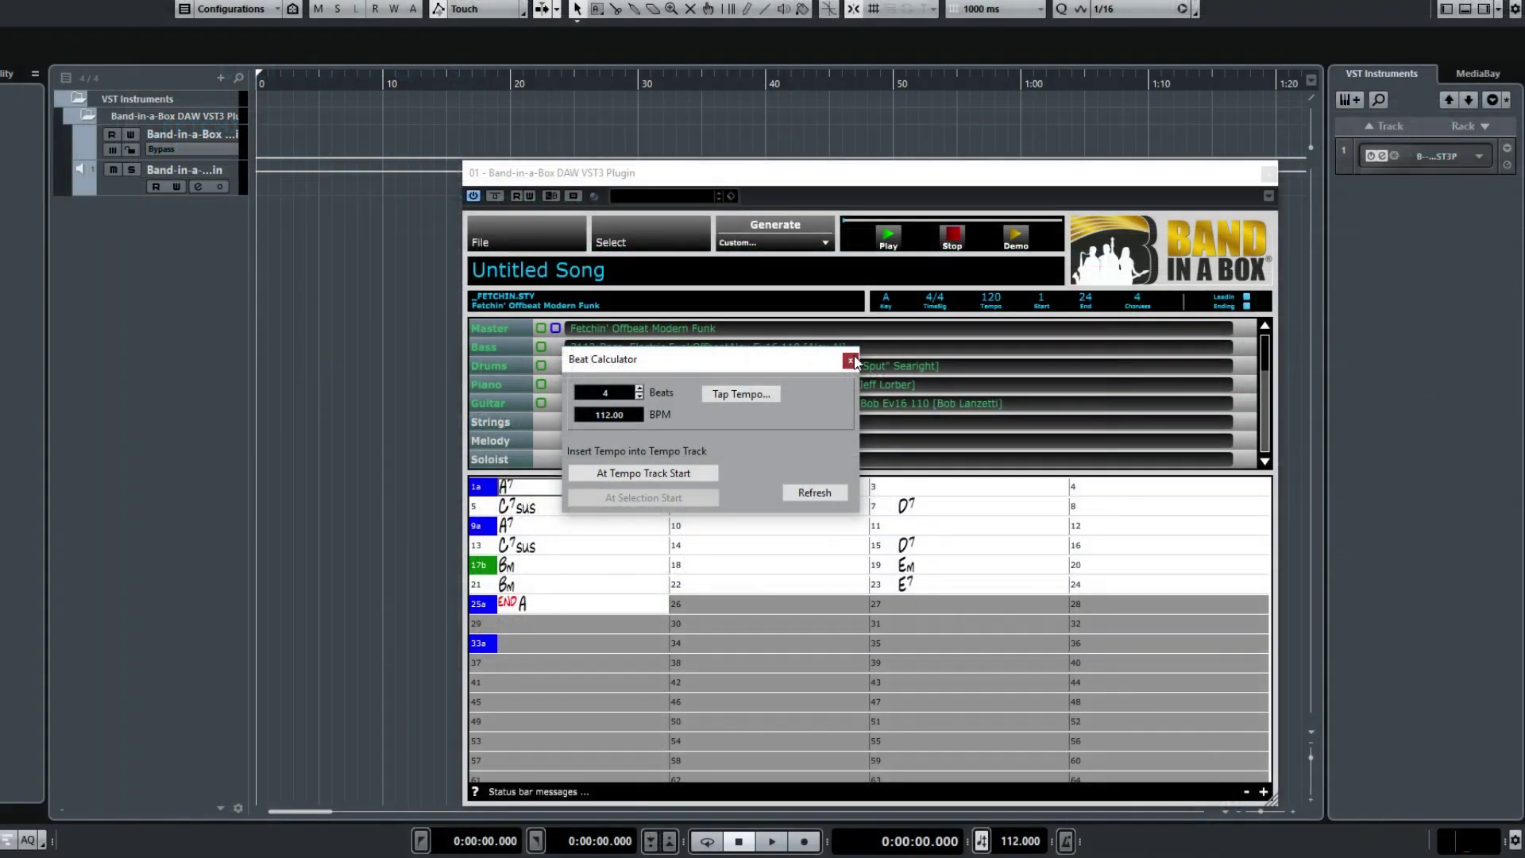
pyautogui.click(1085, 286)
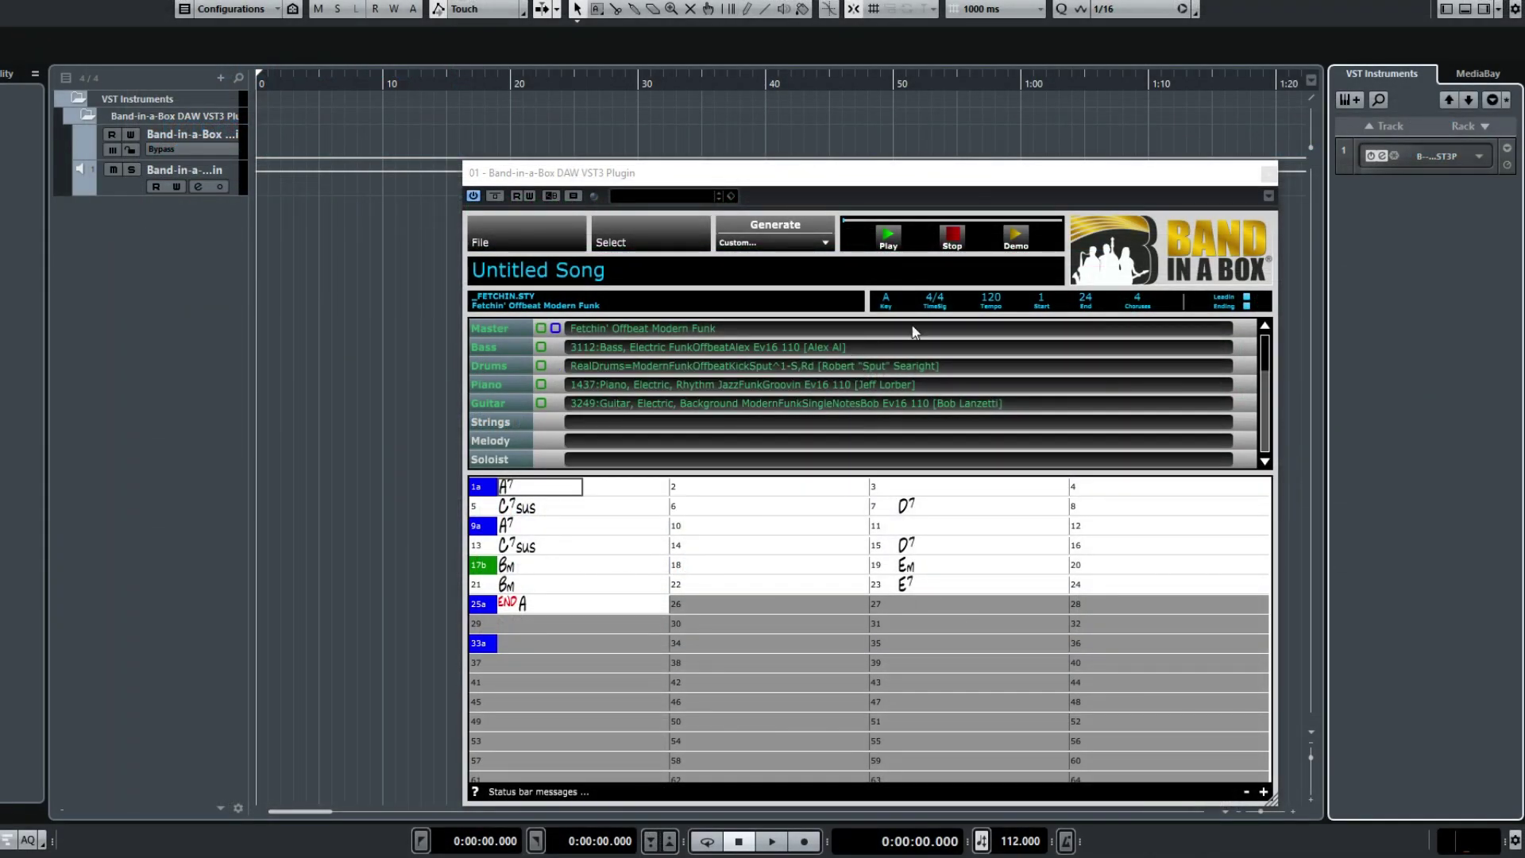
# Set the plugin song's tempo to 112 and generate its tracks.
pyautogui.click(995, 301)
pyautogui.write('112')
pyautogui.press('Return')
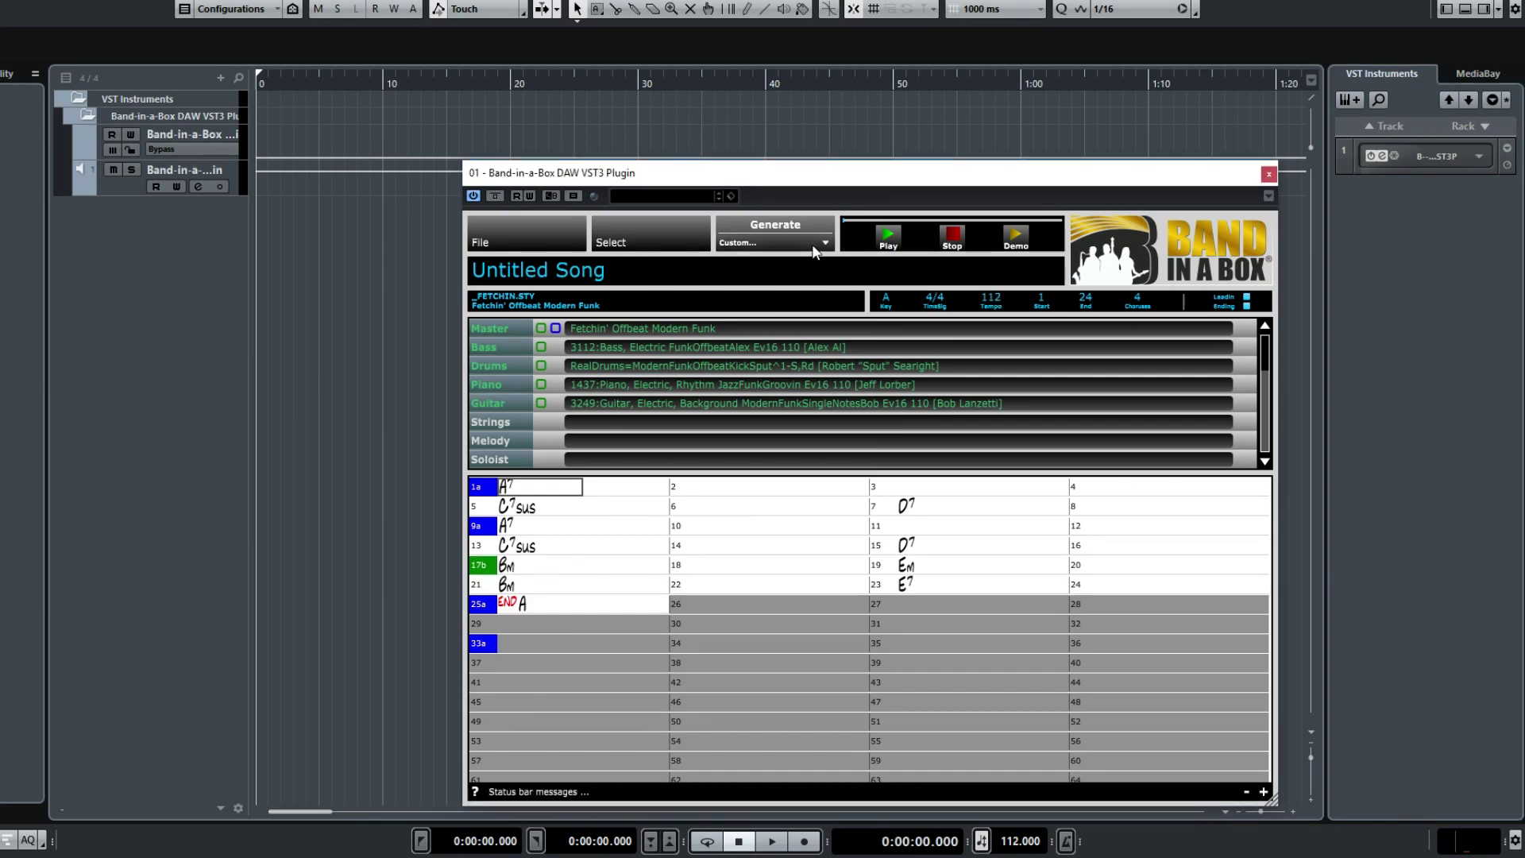
pyautogui.click(814, 252)
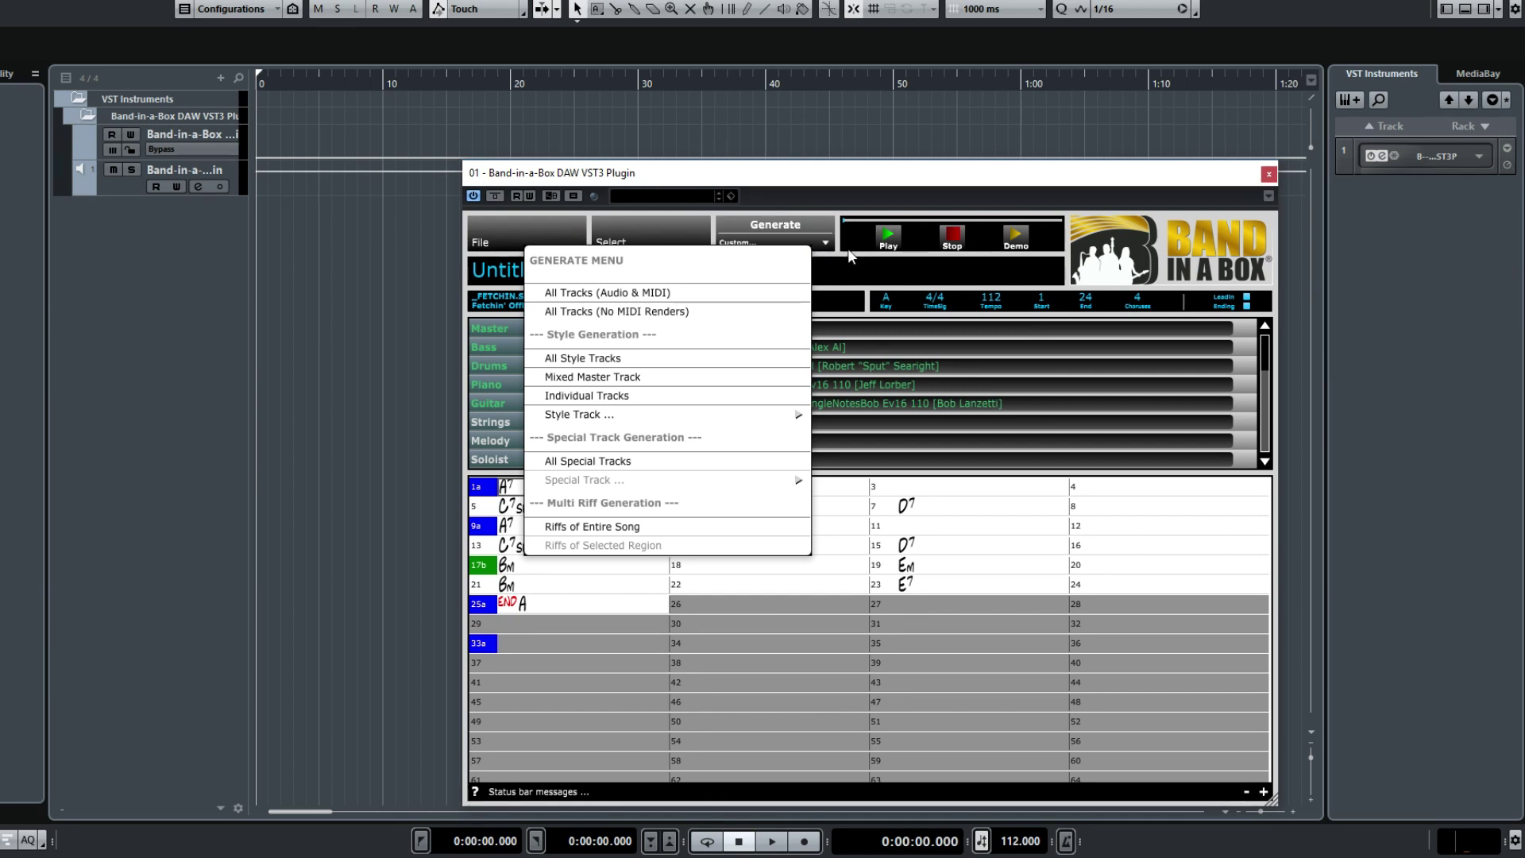
pyautogui.click(808, 219)
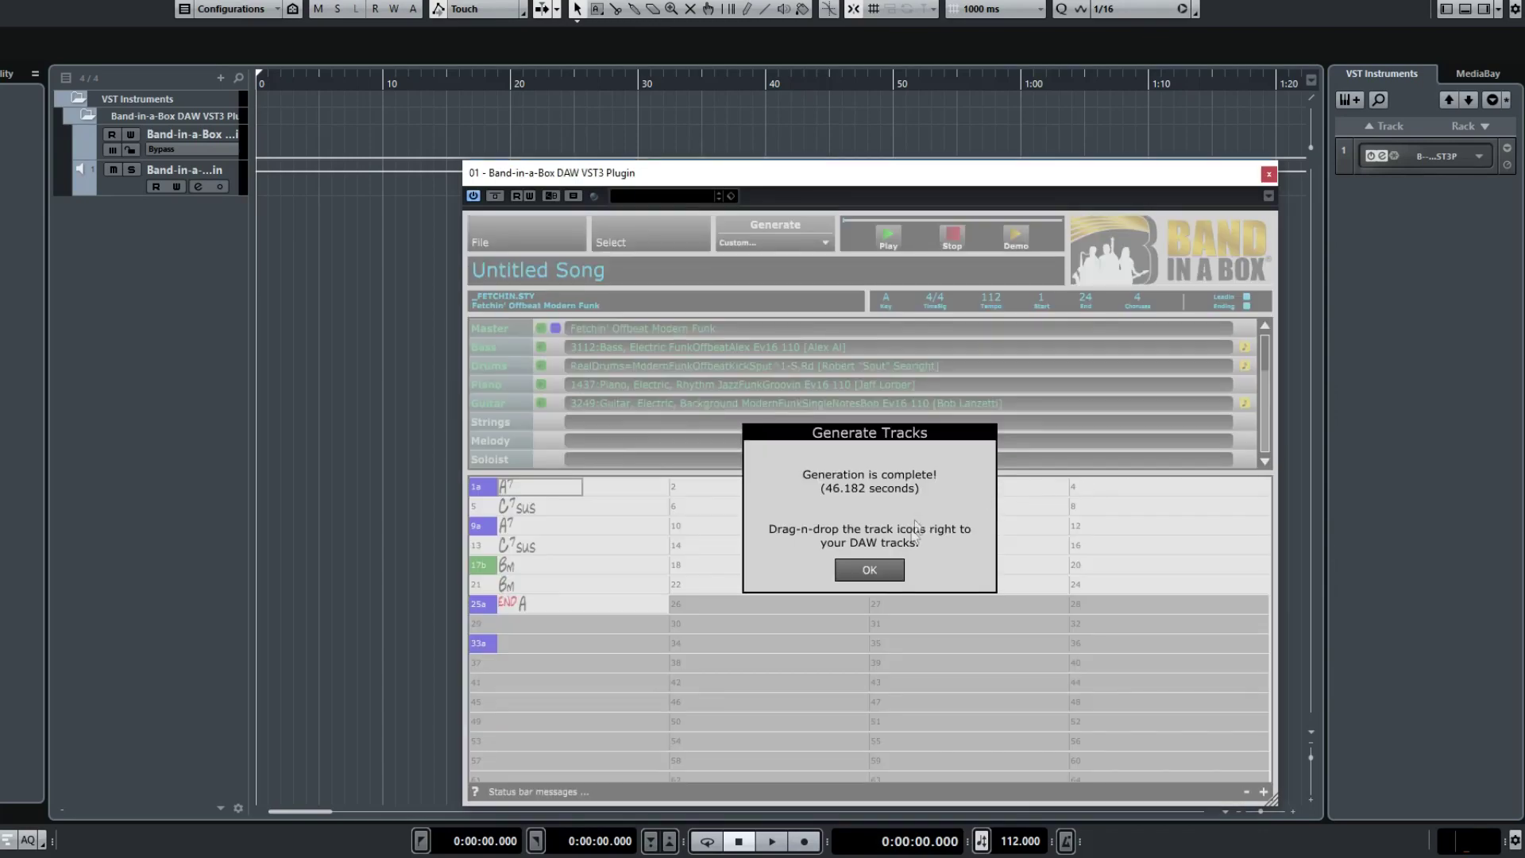
pyautogui.click(868, 569)
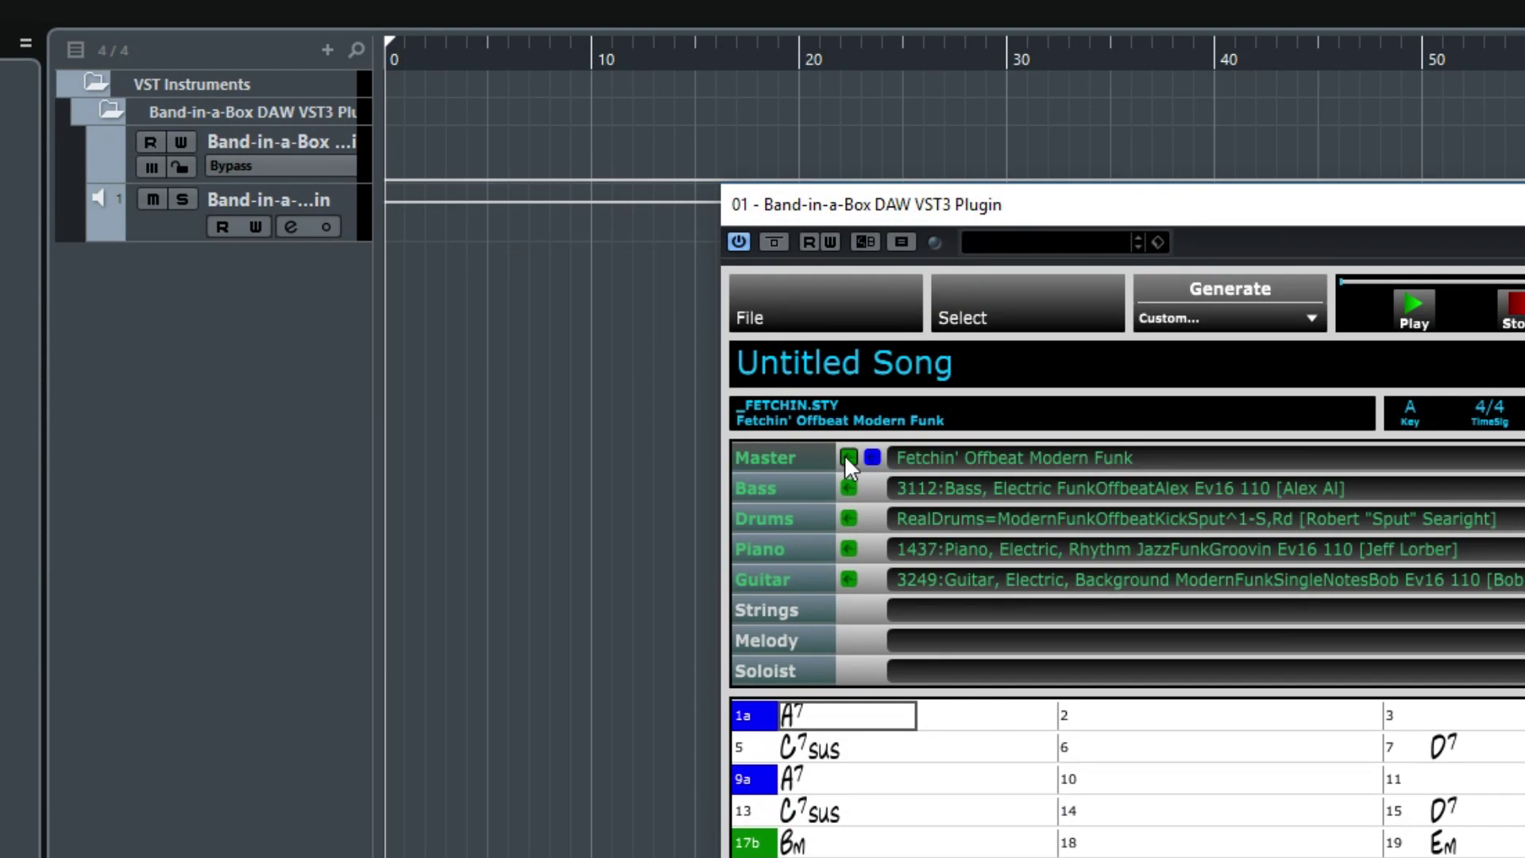
# Import the generated Master mix as one audio track at the project start, copying the file to the working directory.
pyautogui.moveTo(849, 457); pyautogui.dragTo(386, 286)
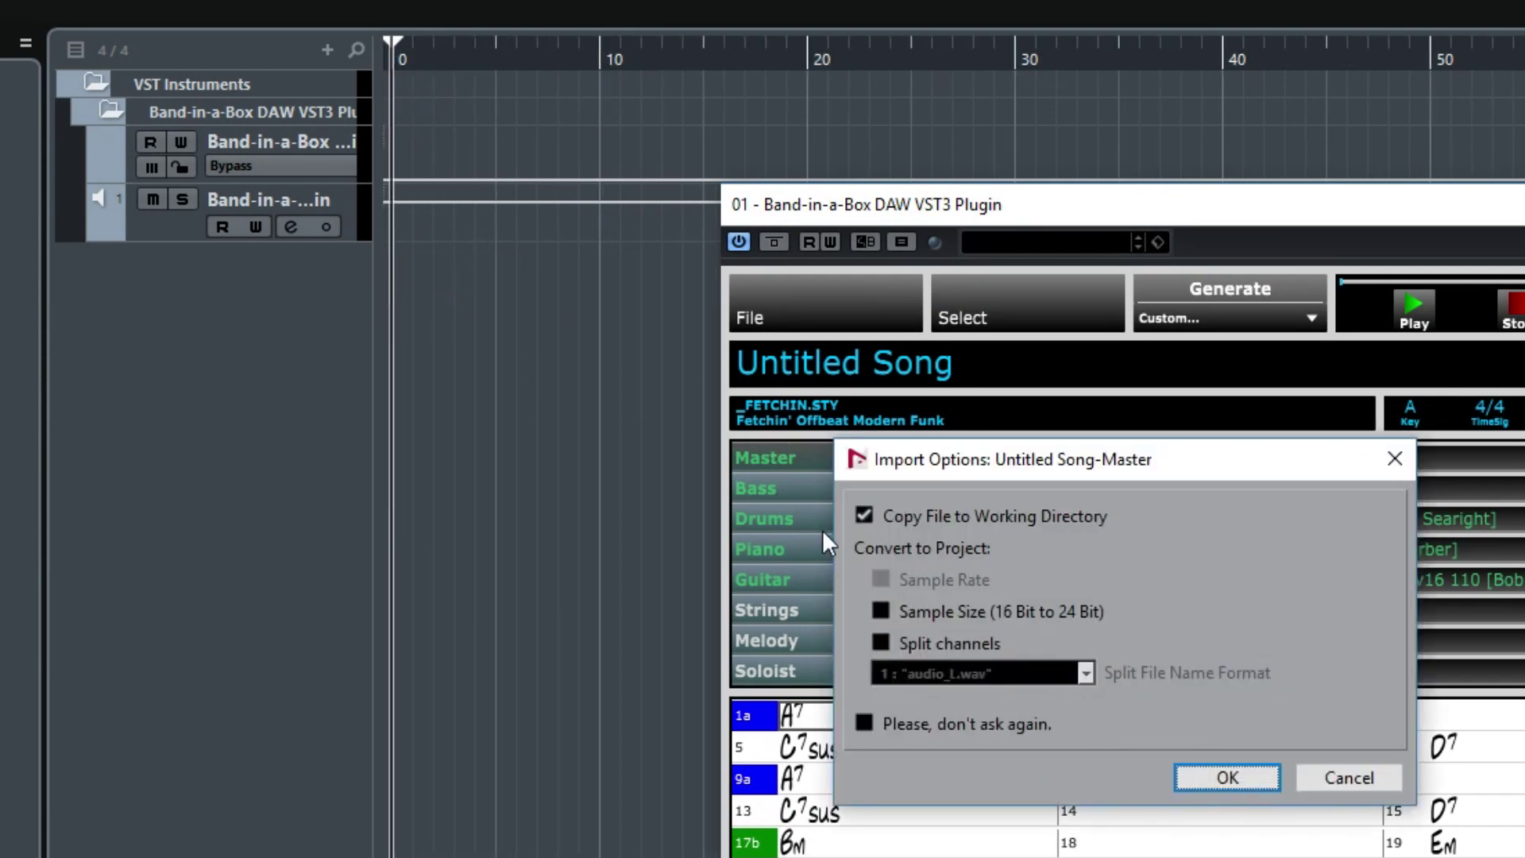
pyautogui.click(1228, 775)
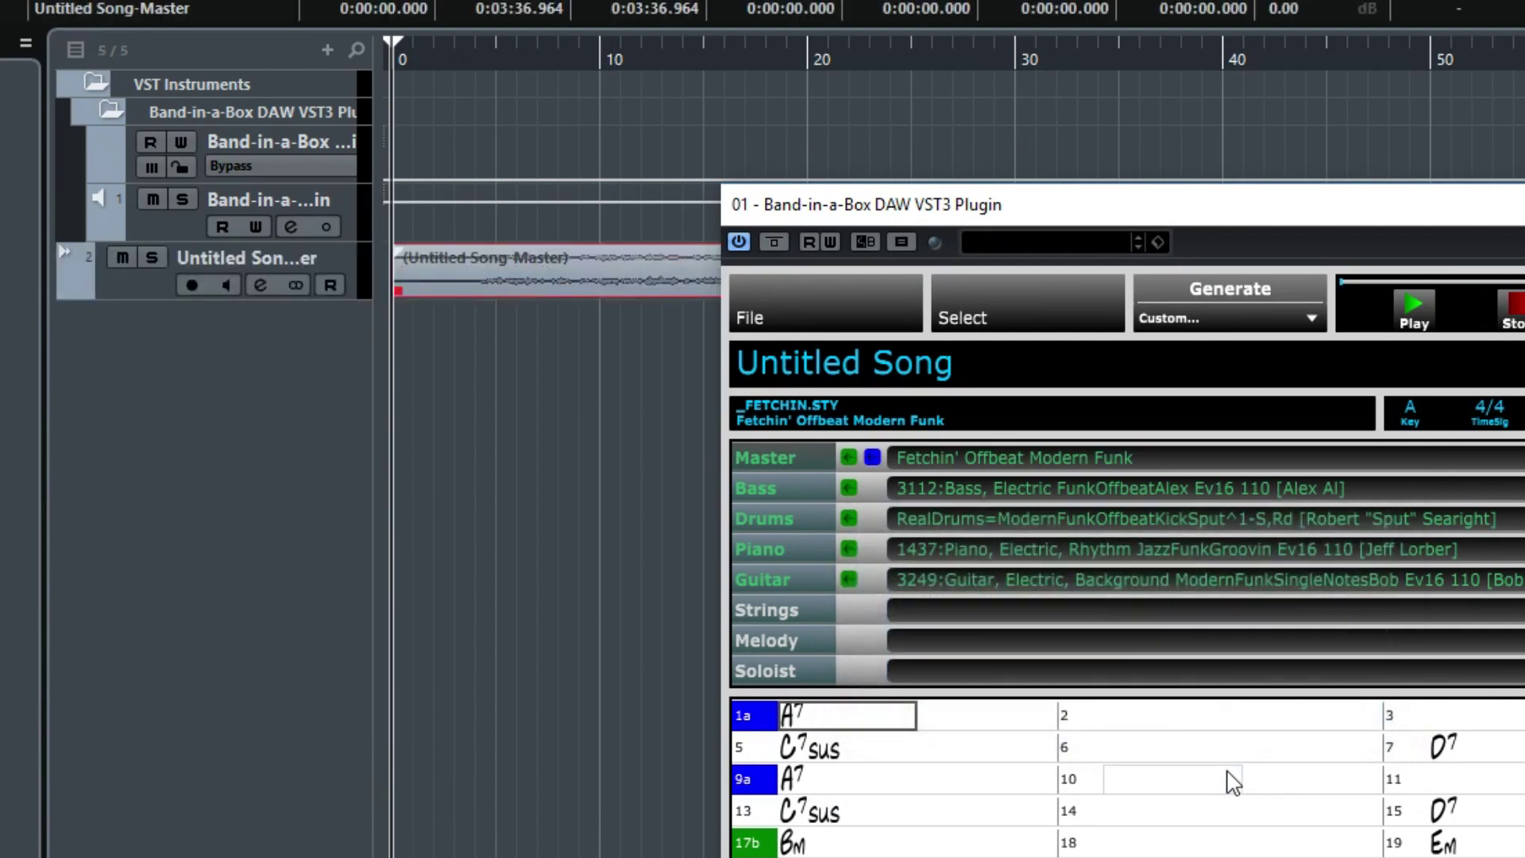
# Import the generated bass, drums, piano and guitar parts at the project start on different tracks, copying the files to the working directory.
pyautogui.moveTo(421, 289); pyautogui.dragTo(396, 279)
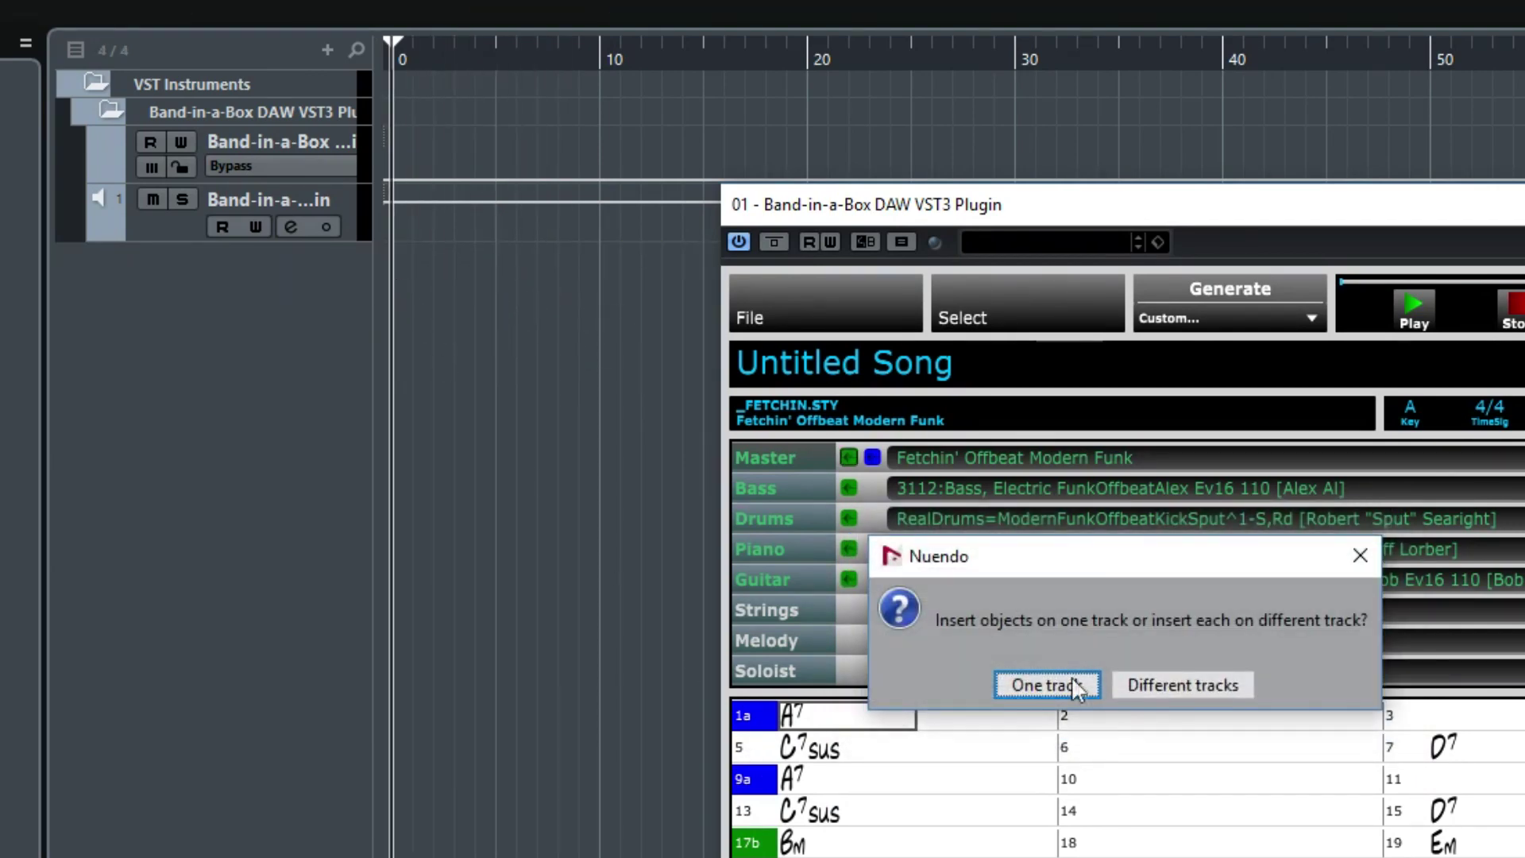
pyautogui.click(1185, 685)
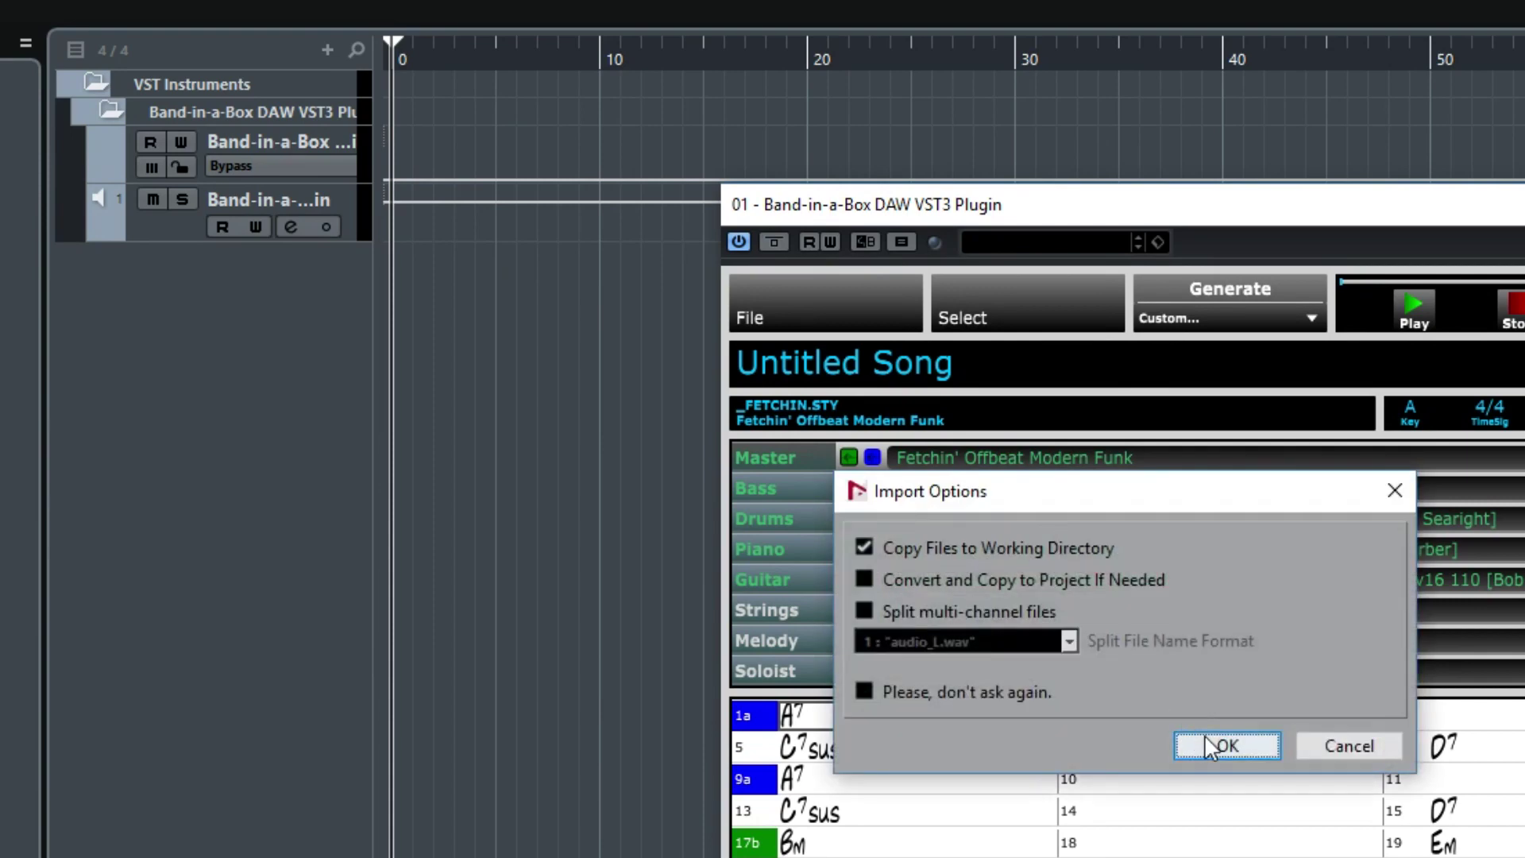
pyautogui.click(1205, 736)
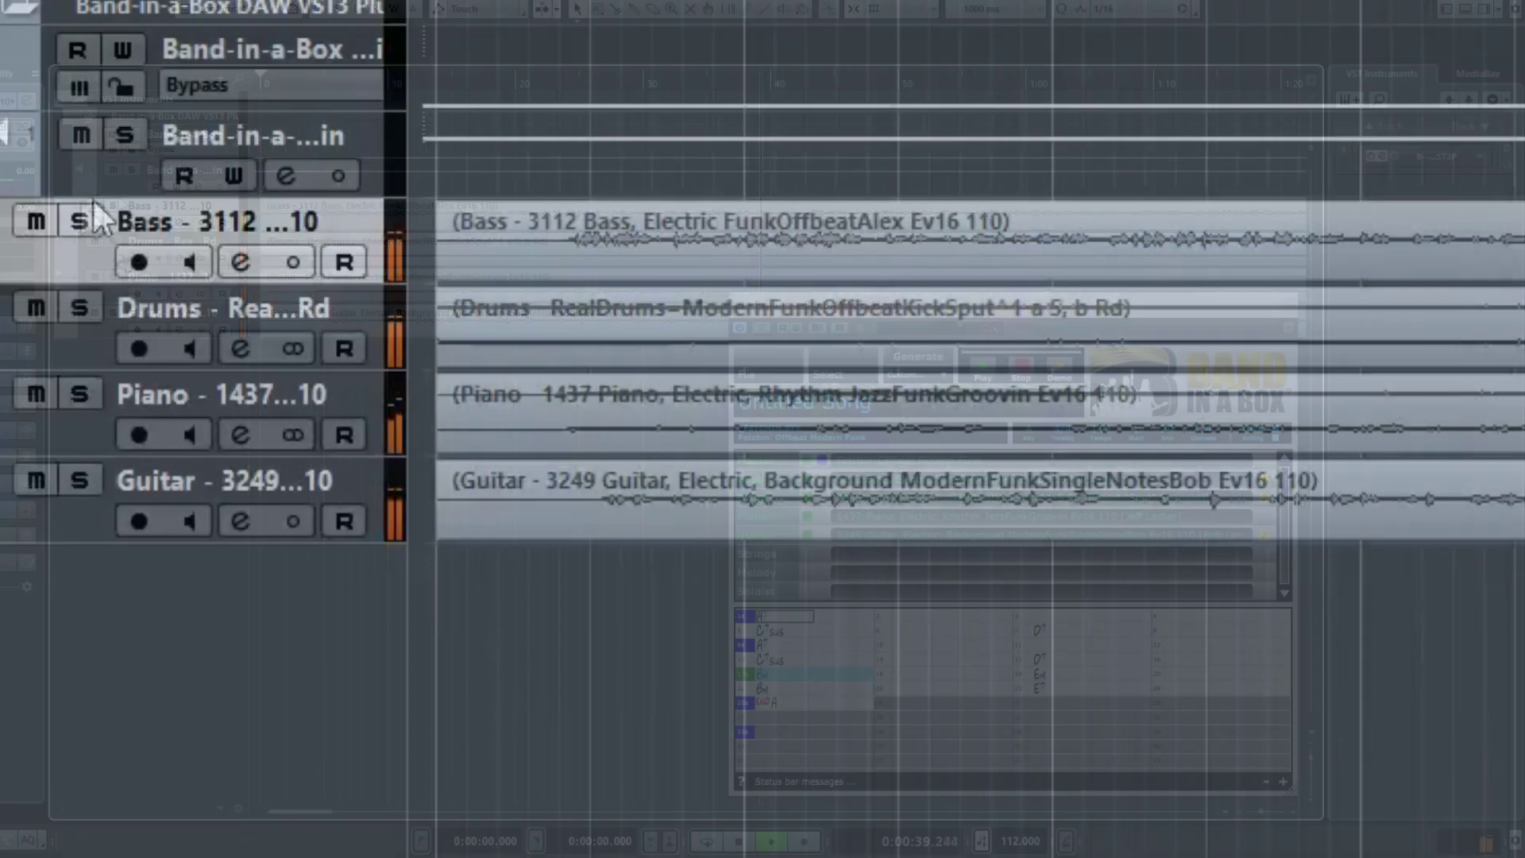
# Listen to the arrangement by soloing the Bass track and adding Guitar, Piano and Drums to the solo one by one.
pyautogui.click(112, 205)
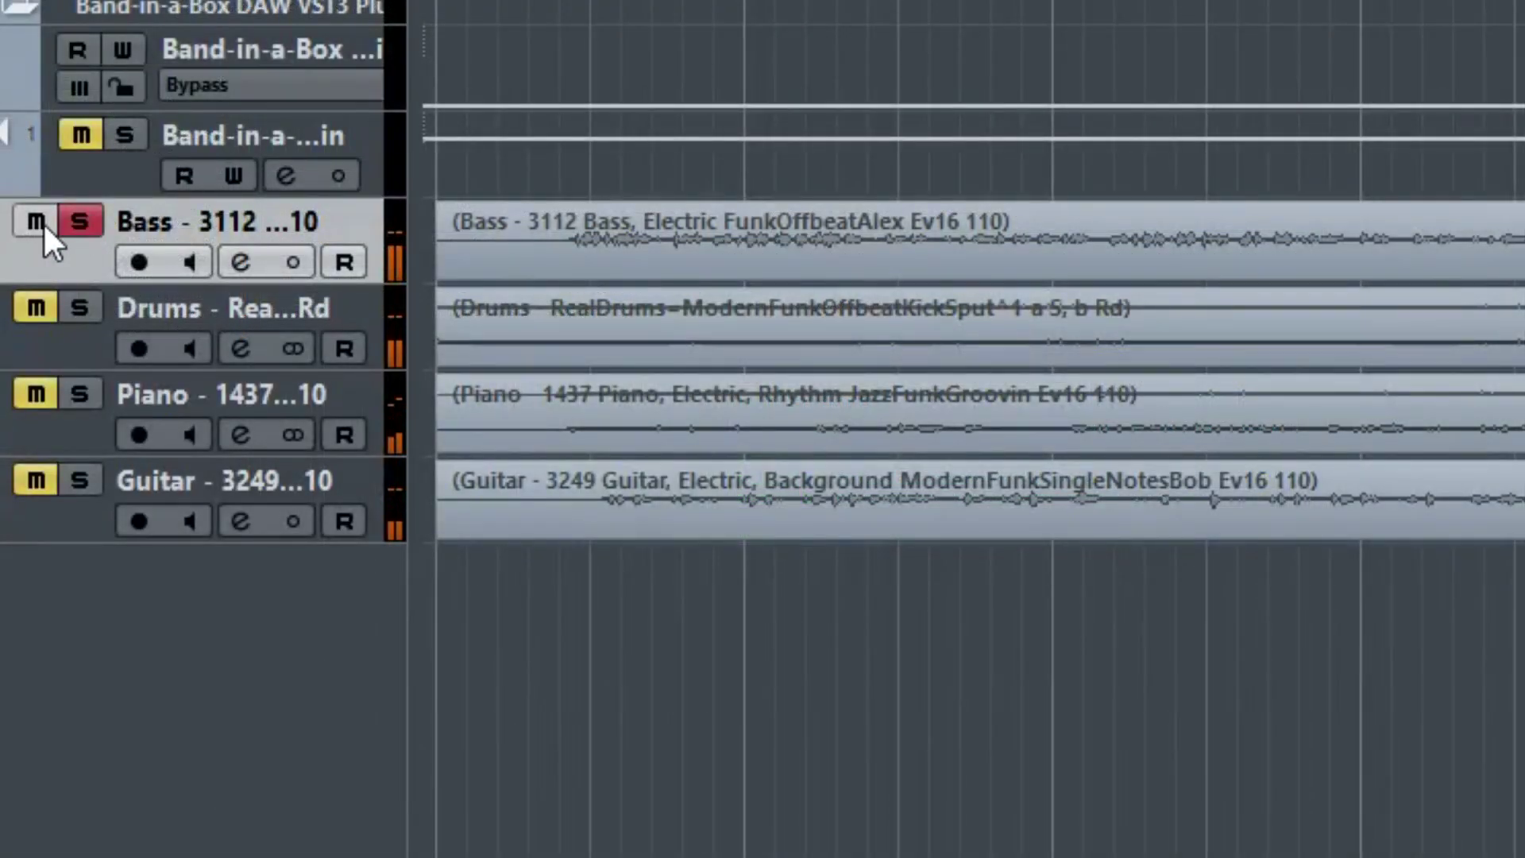
pyautogui.click(82, 479)
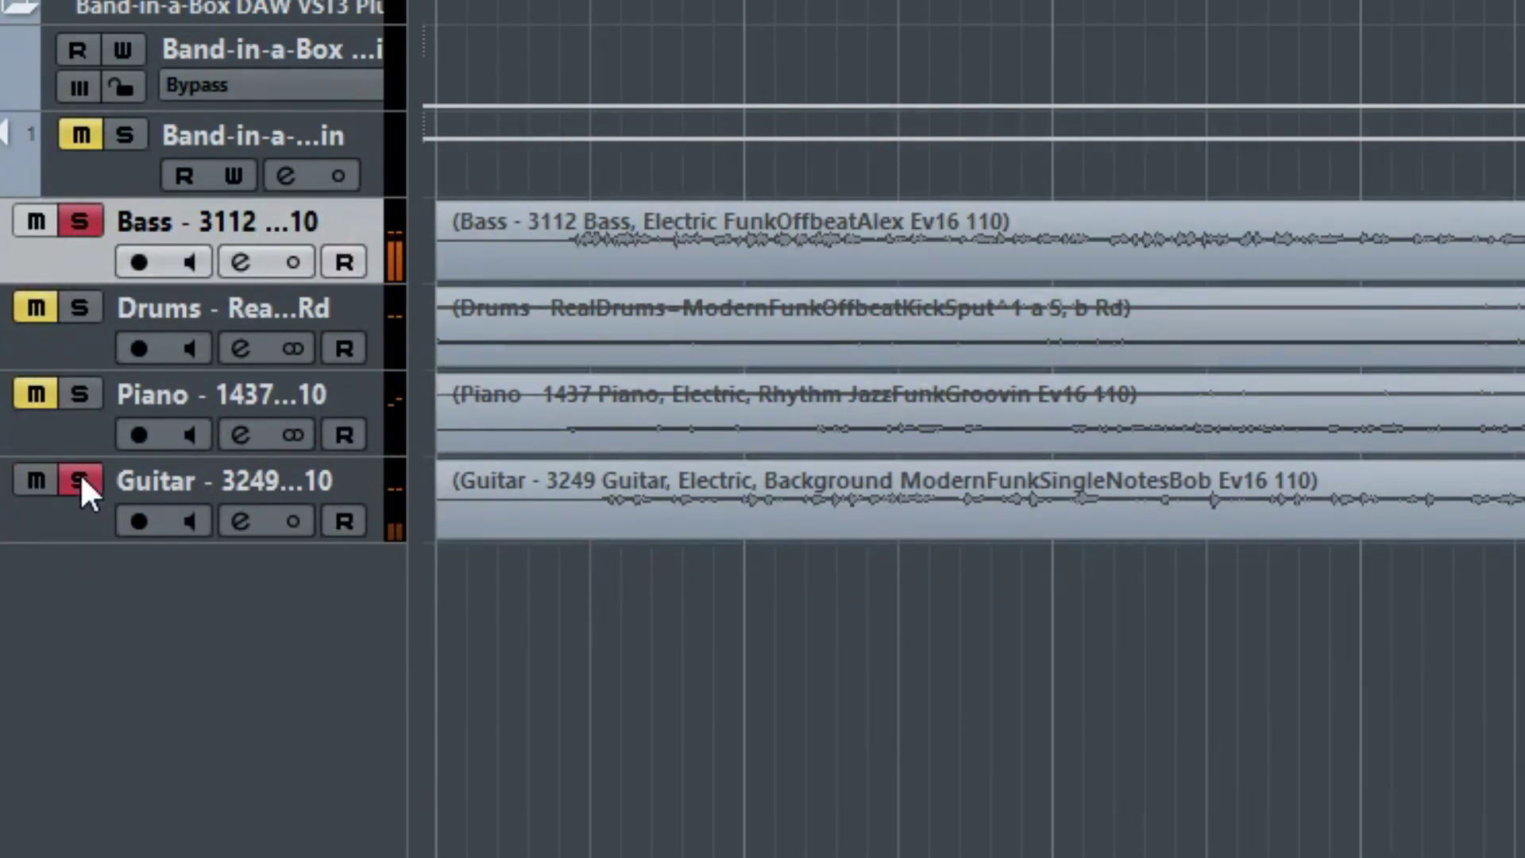
pyautogui.click(88, 401)
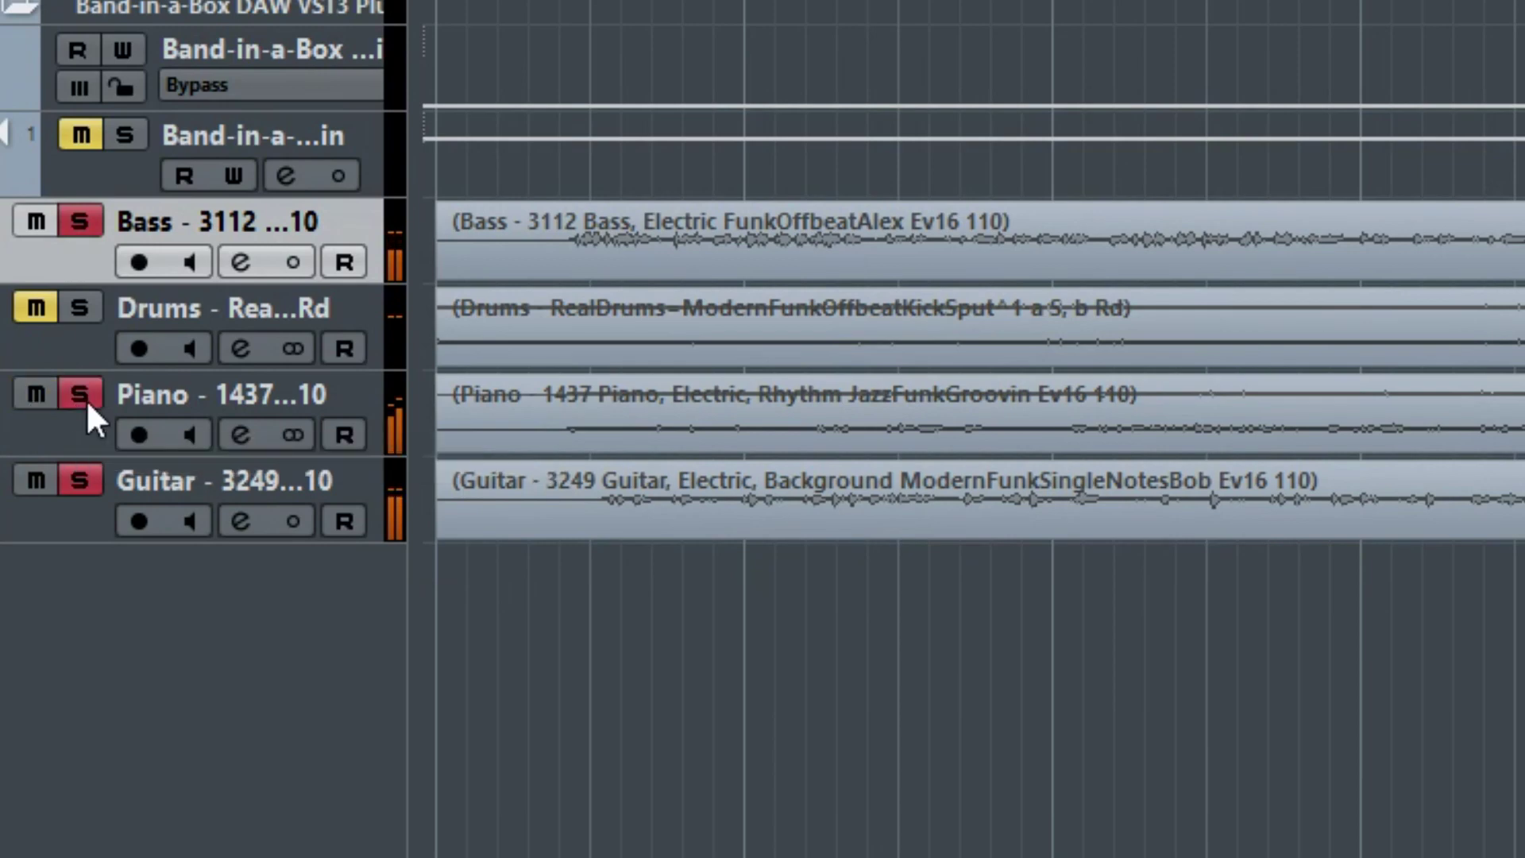
pyautogui.click(77, 310)
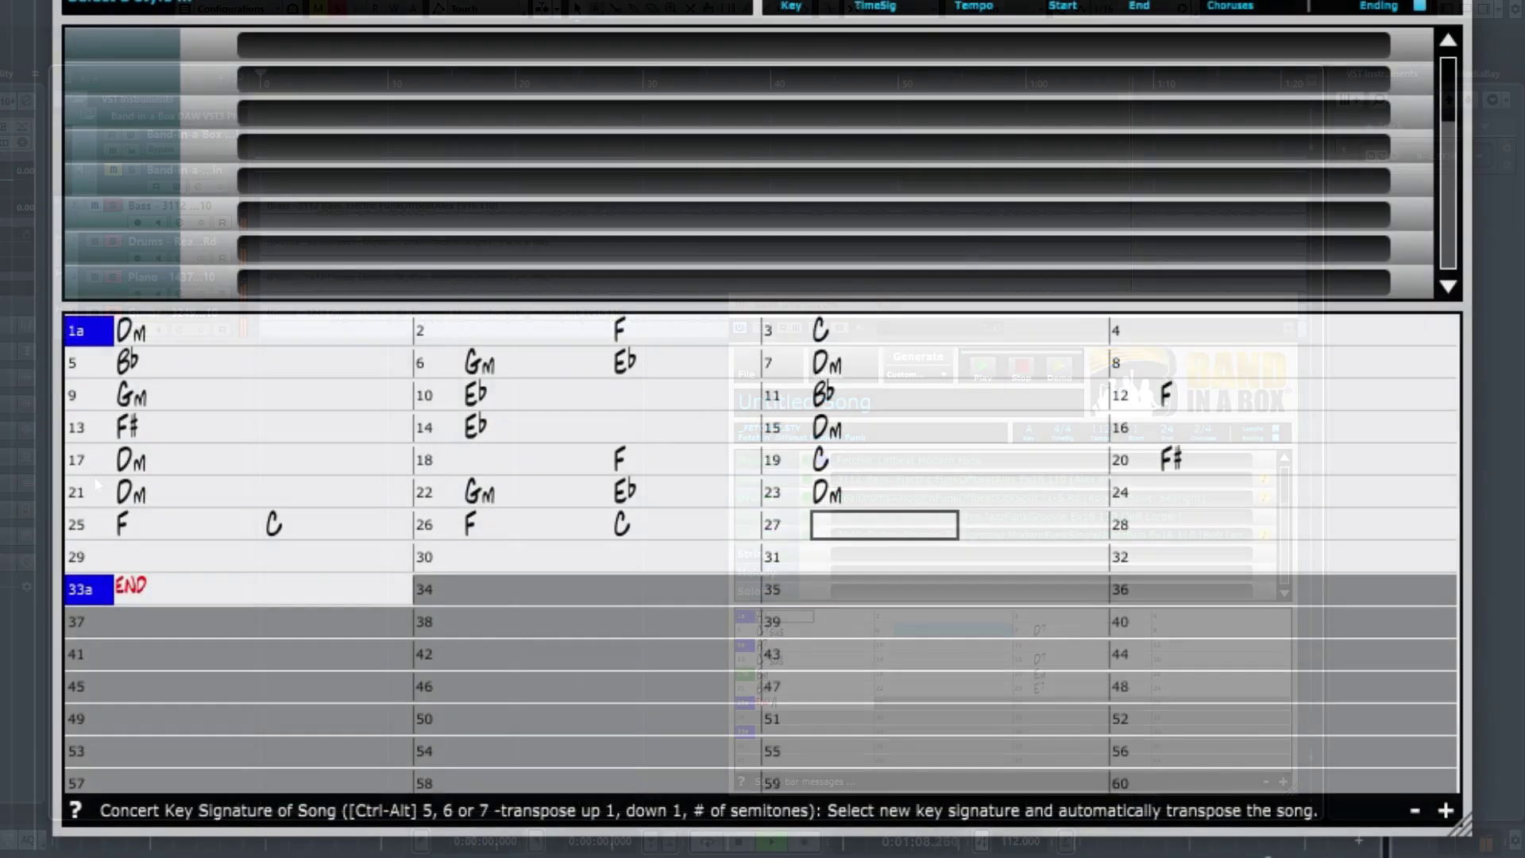
# Complete the D minor song's chord chart from bar 27 onward with E, Eb, Dm, Eb, Dm and Dm.
pyautogui.write('E')
pyautogui.press('Return')
pyautogui.write('Eb')
pyautogui.press('Return')
pyautogui.write('Dm')
pyautogui.press('Return')
pyautogui.press('Return')
pyautogui.write('Eb')
pyautogui.press('Return')
pyautogui.press('Return')
pyautogui.write('Dm')
pyautogui.press('Return')
pyautogui.press('Return')
pyautogui.press('Return')
pyautogui.write('Dm')
pyautogui.press('Return')
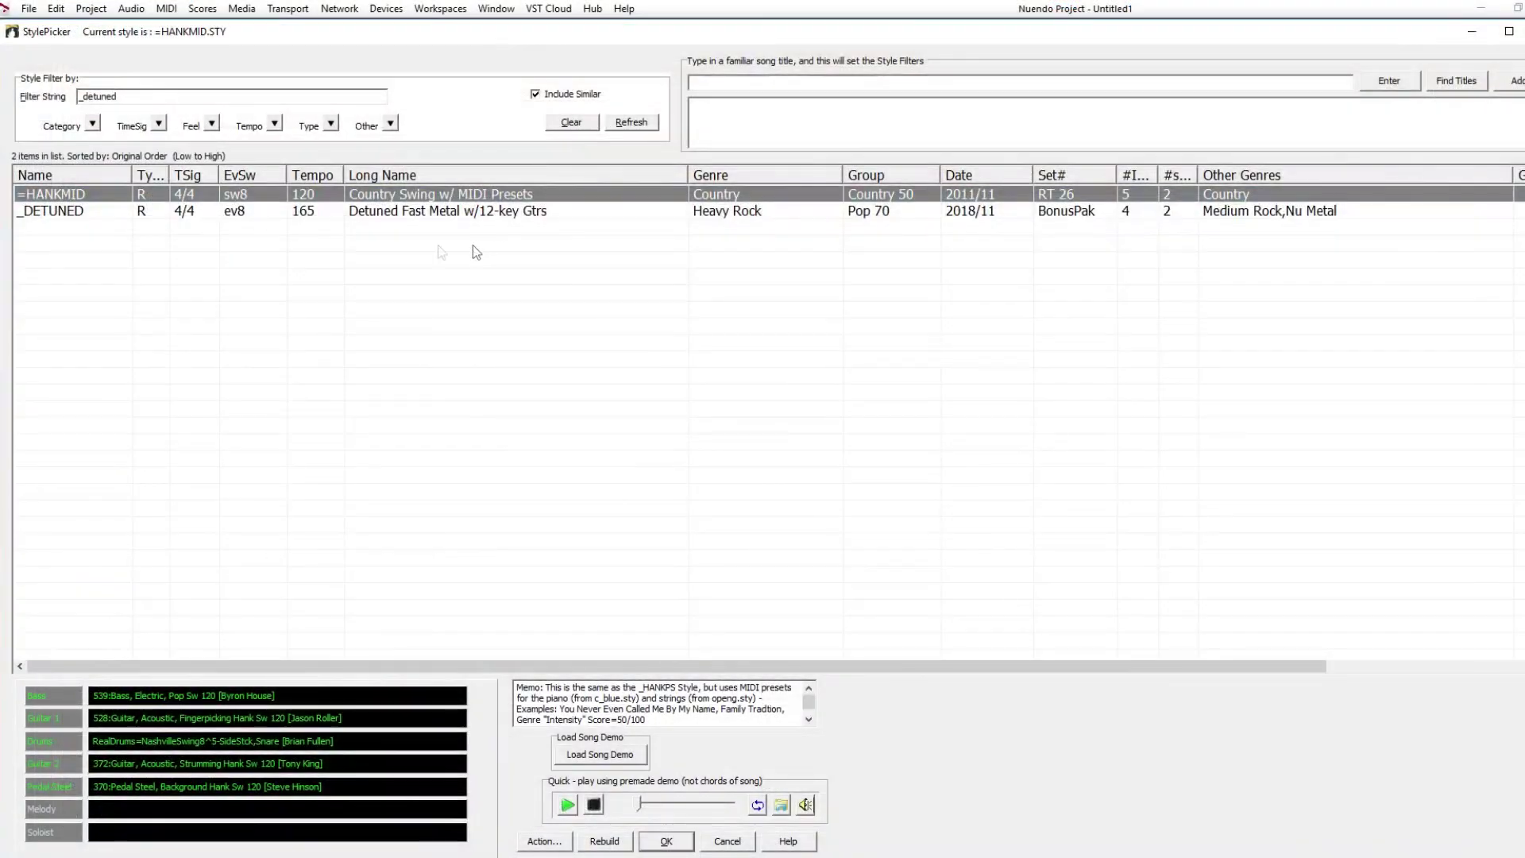
# Choose the _DETUNED style (Detuned Fast Metal w/12-key Gtrs) and set the song tempo to 167.
pyautogui.click(392, 214)
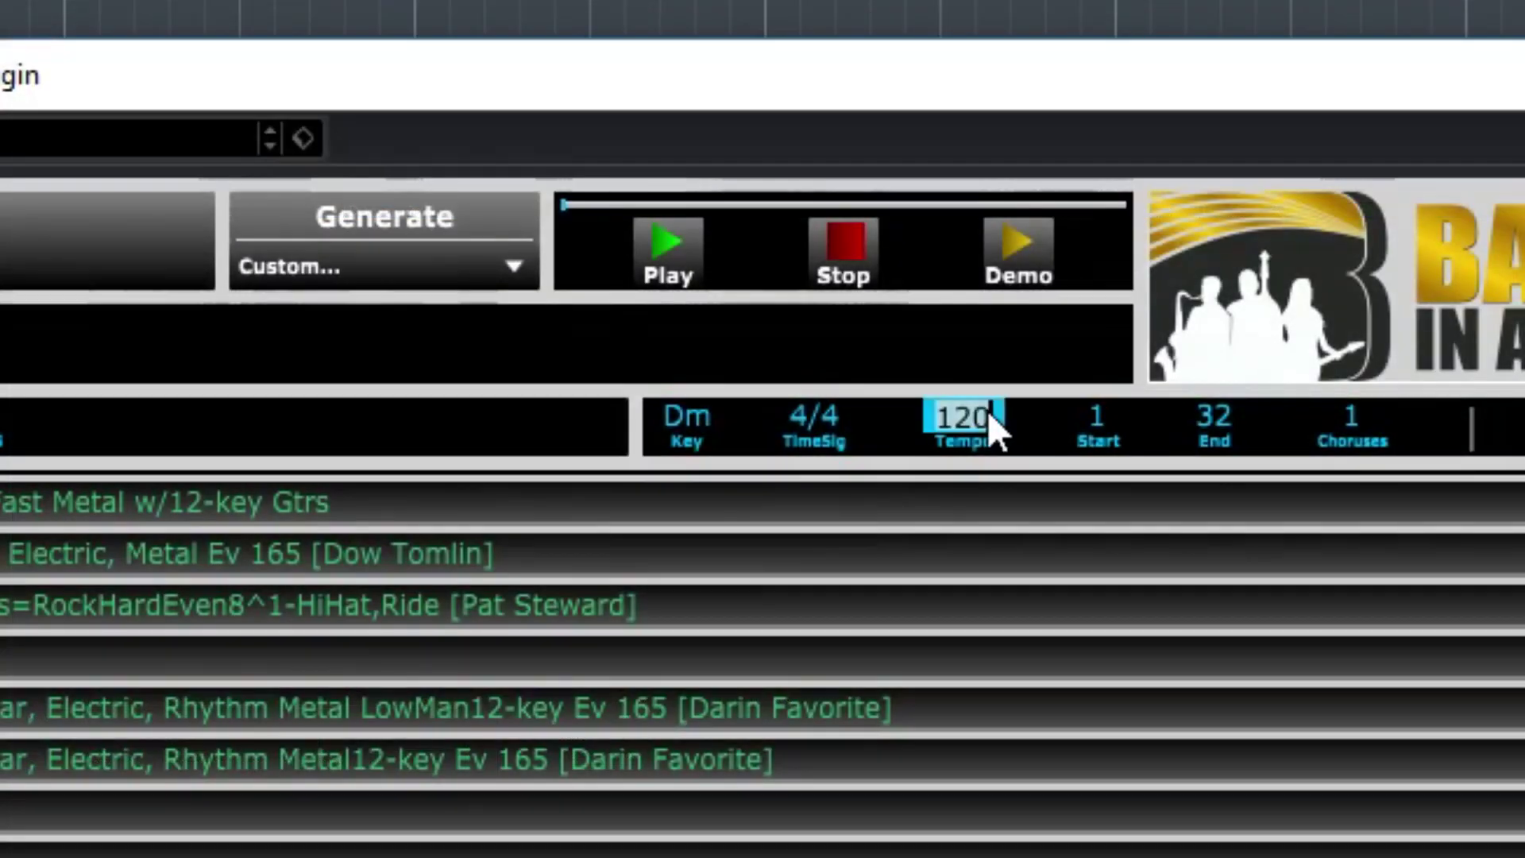
pyautogui.write('167')
pyautogui.press('Return')
# Generate the metal song's tracks and import the individual instruments at the project start, copying the files to the working directory.
pyautogui.click(426, 217)
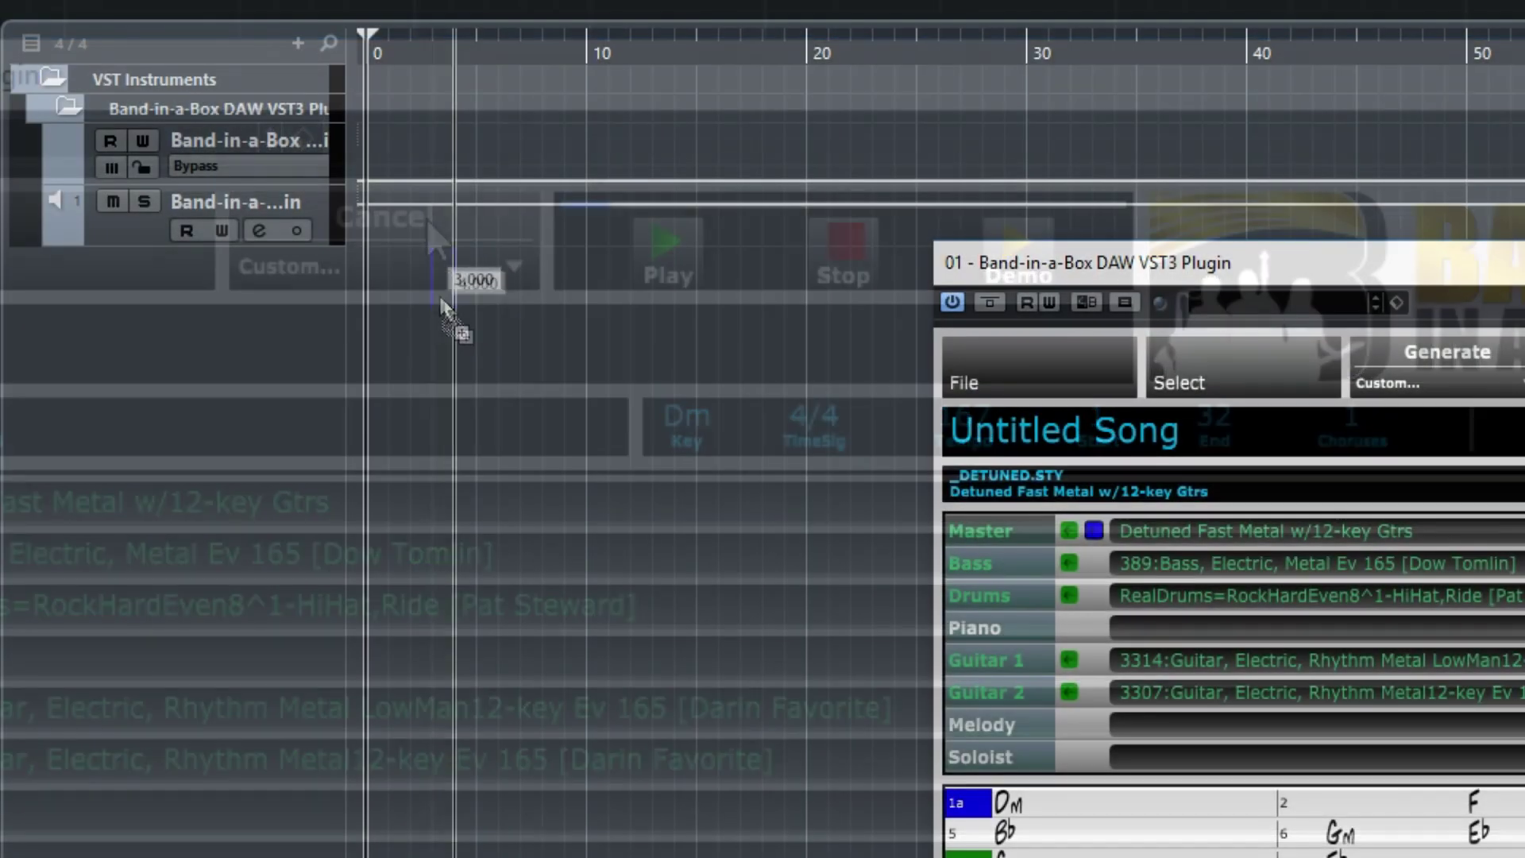
pyautogui.moveTo(443, 300); pyautogui.dragTo(364, 268)
pyautogui.click(1059, 715)
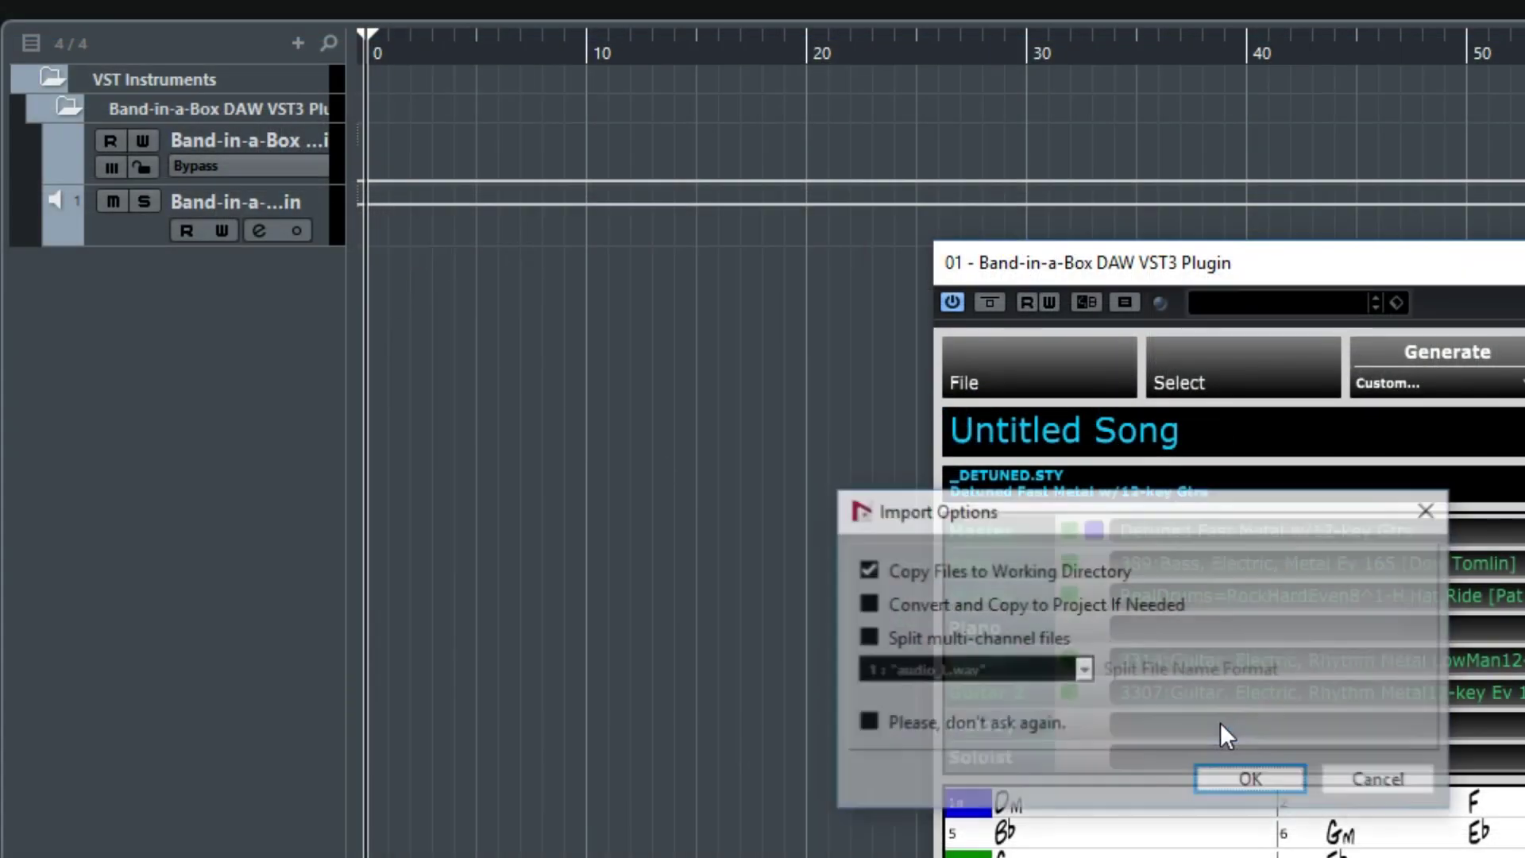
pyautogui.click(1252, 779)
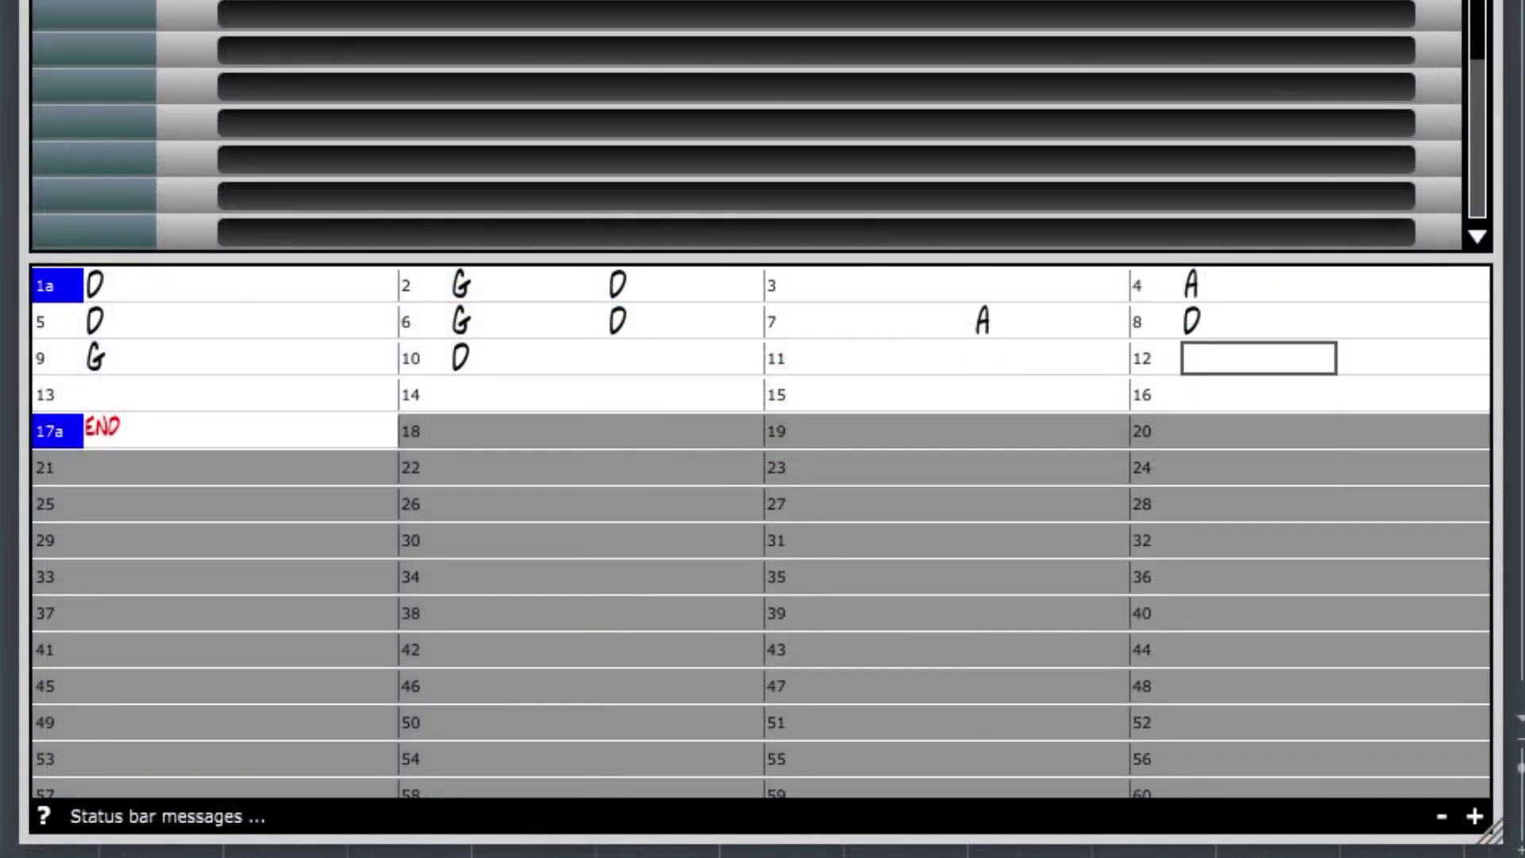
# Complete the chord chart: A in bar 12, D in 13, G and D in 14, A in 15, D in 16 and D in 17.
pyautogui.write('G,D')
pyautogui.press('Return')
pyautogui.write(',A')
pyautogui.press('Return')
pyautogui.write('D')
pyautogui.press('Return')
pyautogui.write('D')
pyautogui.press('Return')
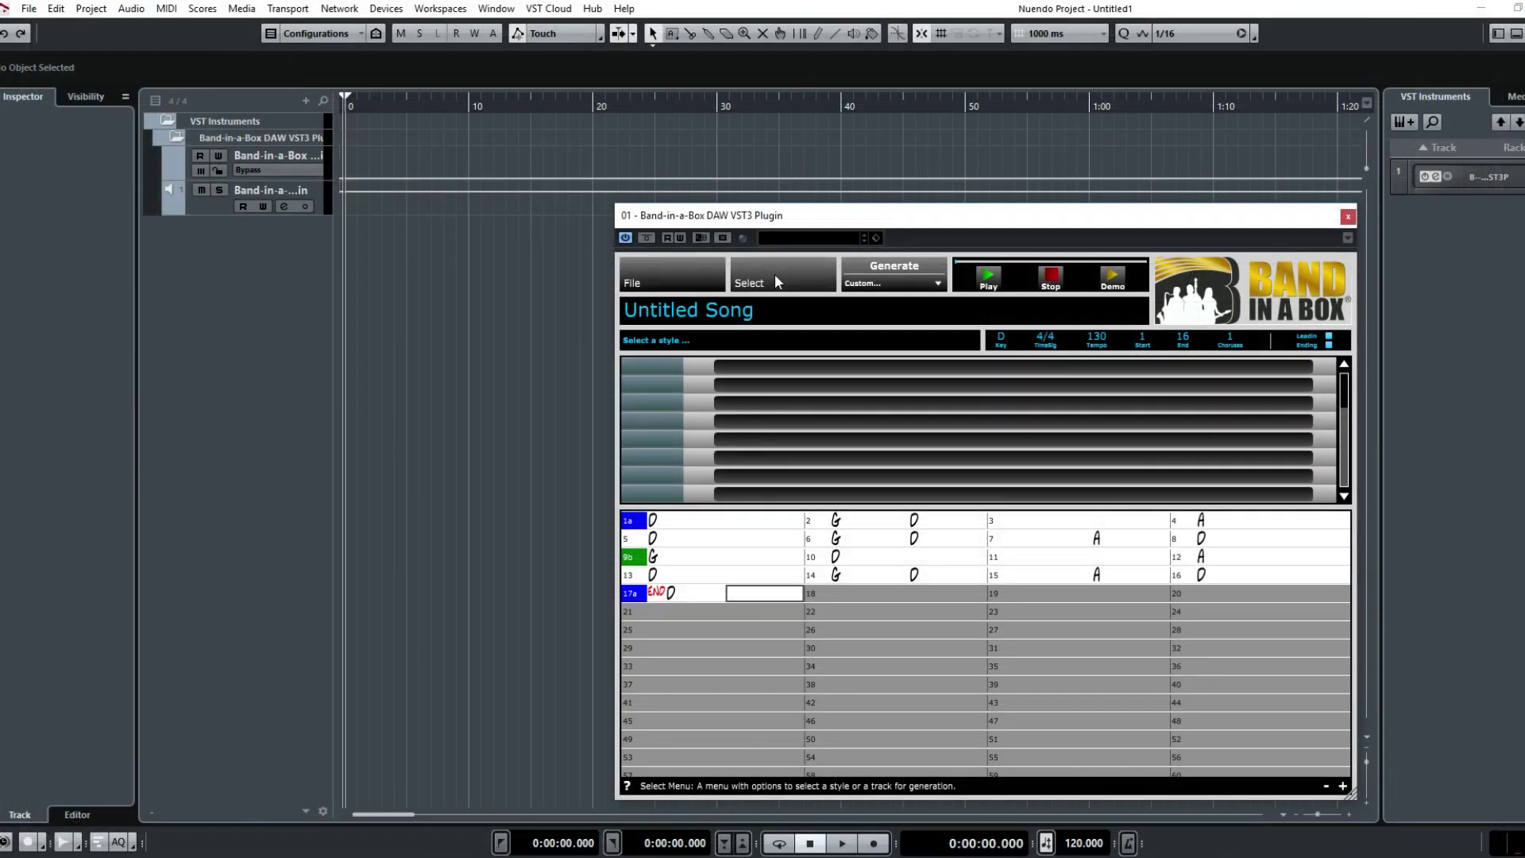
# Choose the _COOKING style (Cooking Bluegrass w/Solo Medley) for the song.
pyautogui.click(774, 281)
pyautogui.click(802, 310)
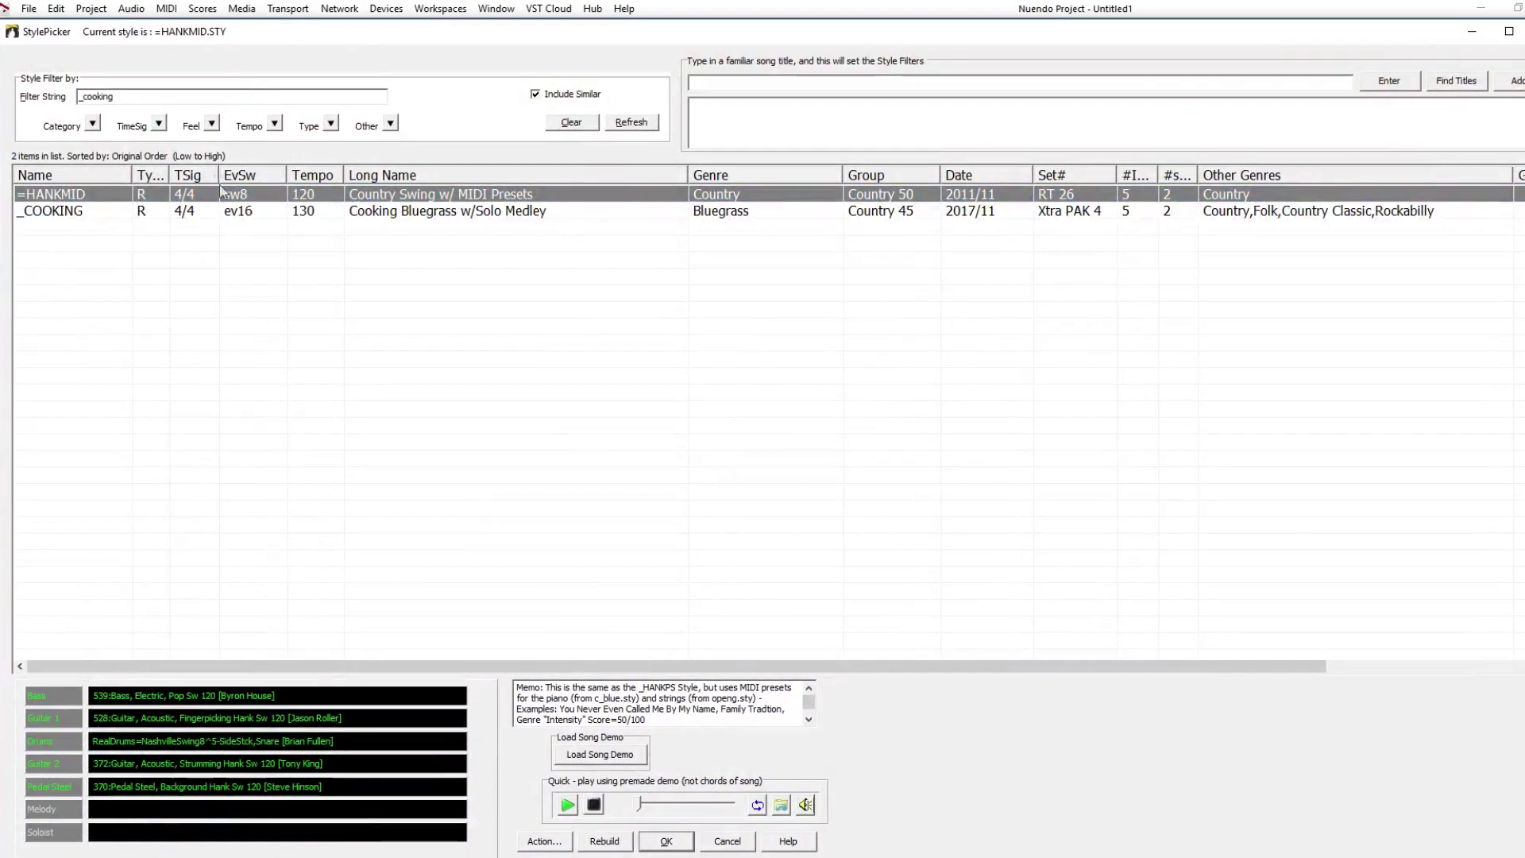
pyautogui.doubleClick(234, 210)
# Generate the bluegrass song's tracks and import the individual instrument parts into the project.
pyautogui.click(766, 360)
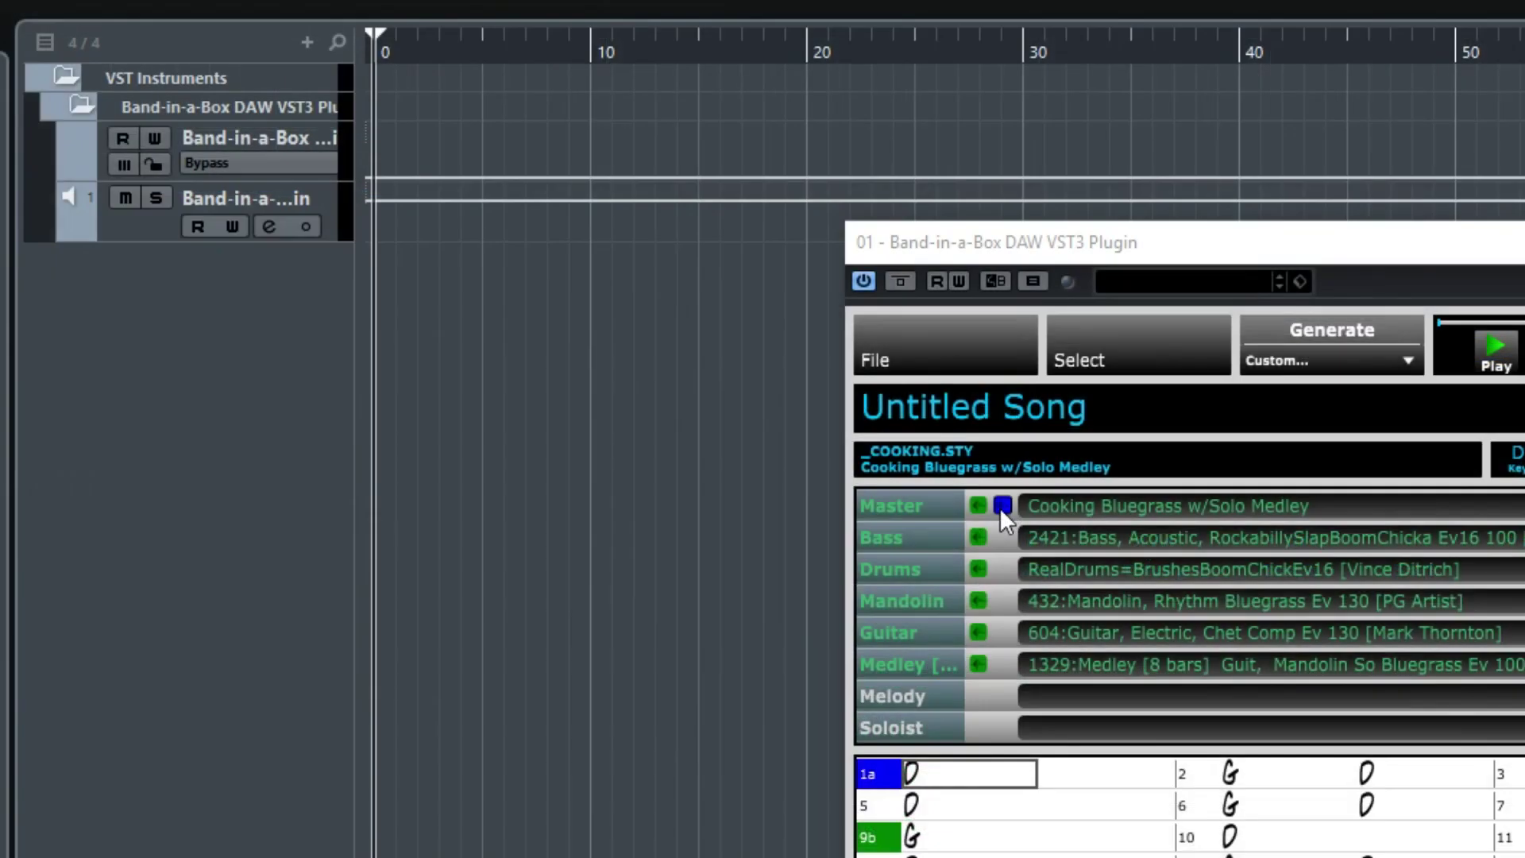
pyautogui.moveTo(207, 628); pyautogui.dragTo(421, 322)
pyautogui.click(1198, 703)
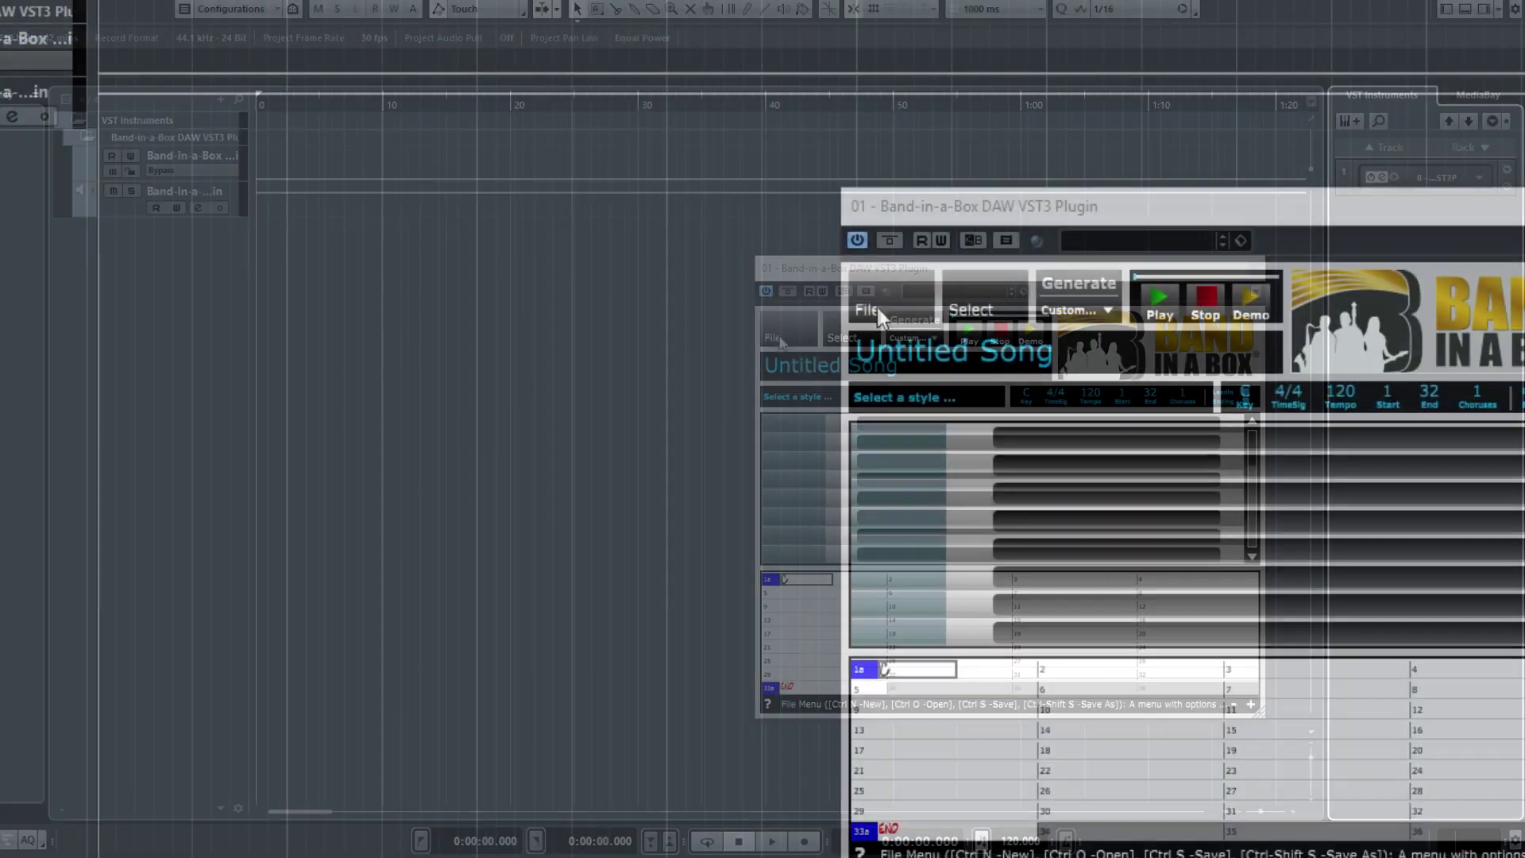
# Open the _STRANGR Demo song from the RealTracks324 Demos - Americana Keys and Resonator Guitar folder in the plugin.
pyautogui.click(779, 332)
pyautogui.click(796, 395)
pyautogui.doubleClick(550, 526)
pyautogui.click(554, 524)
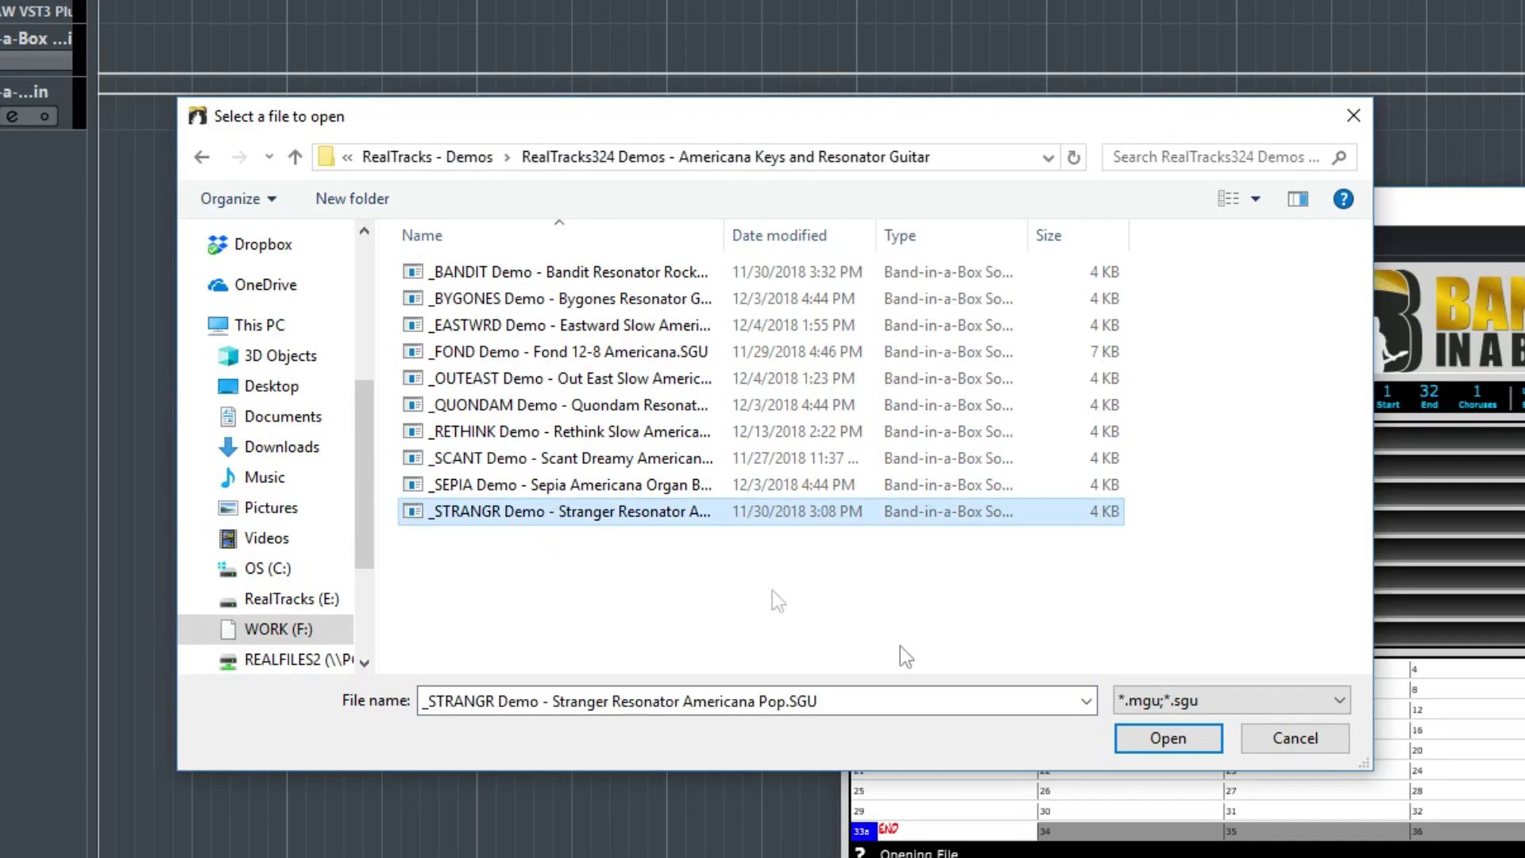
pyautogui.click(1167, 738)
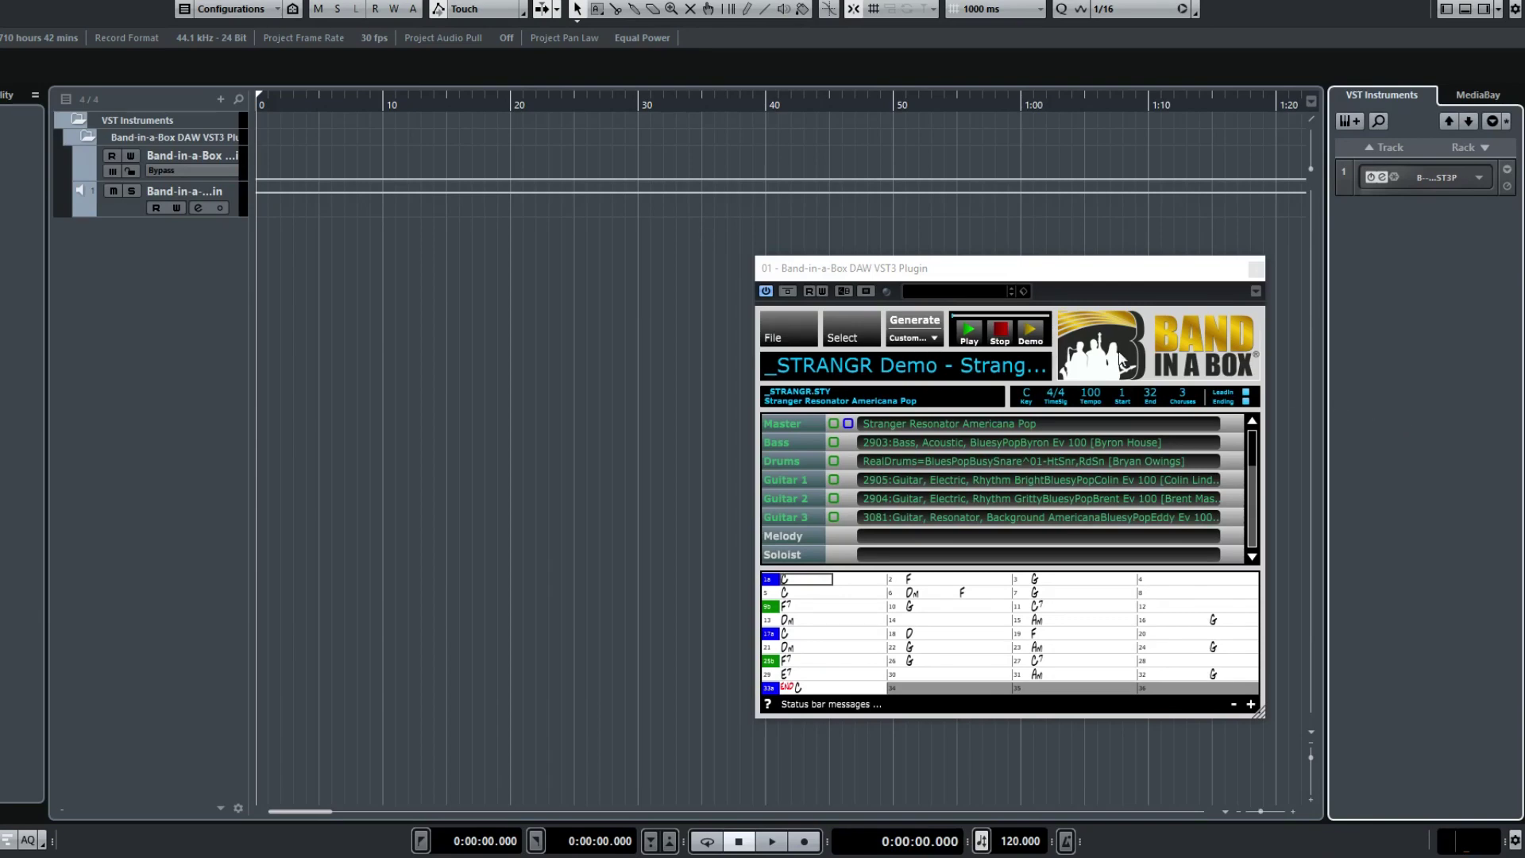
# Generate the _STRANGR demo's tracks and import its instruments at the project start, each on a different track.
pyautogui.click(922, 321)
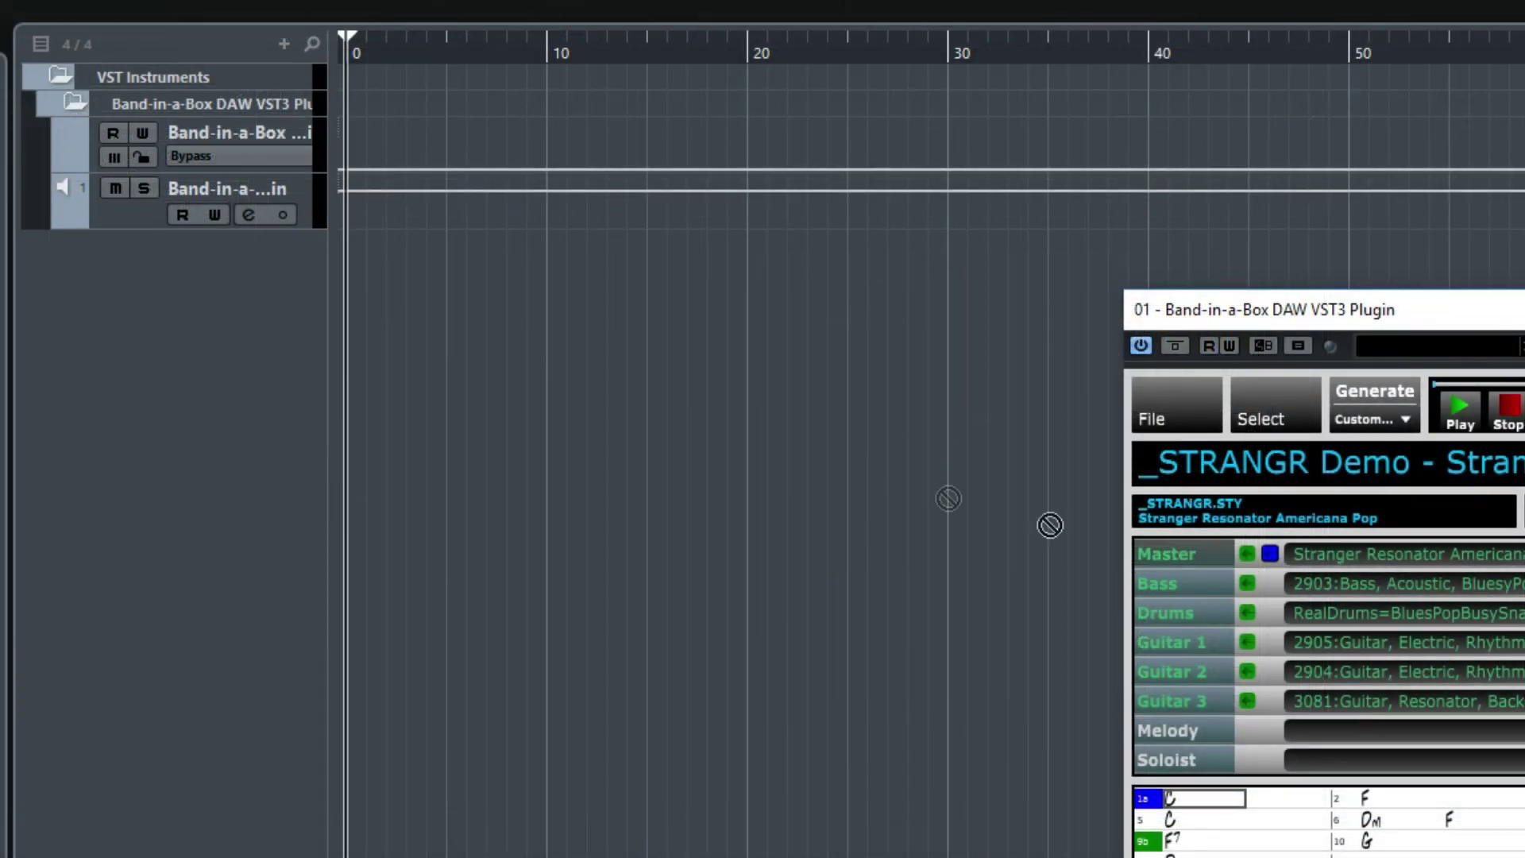
pyautogui.moveTo(1050, 524); pyautogui.dragTo(351, 265)
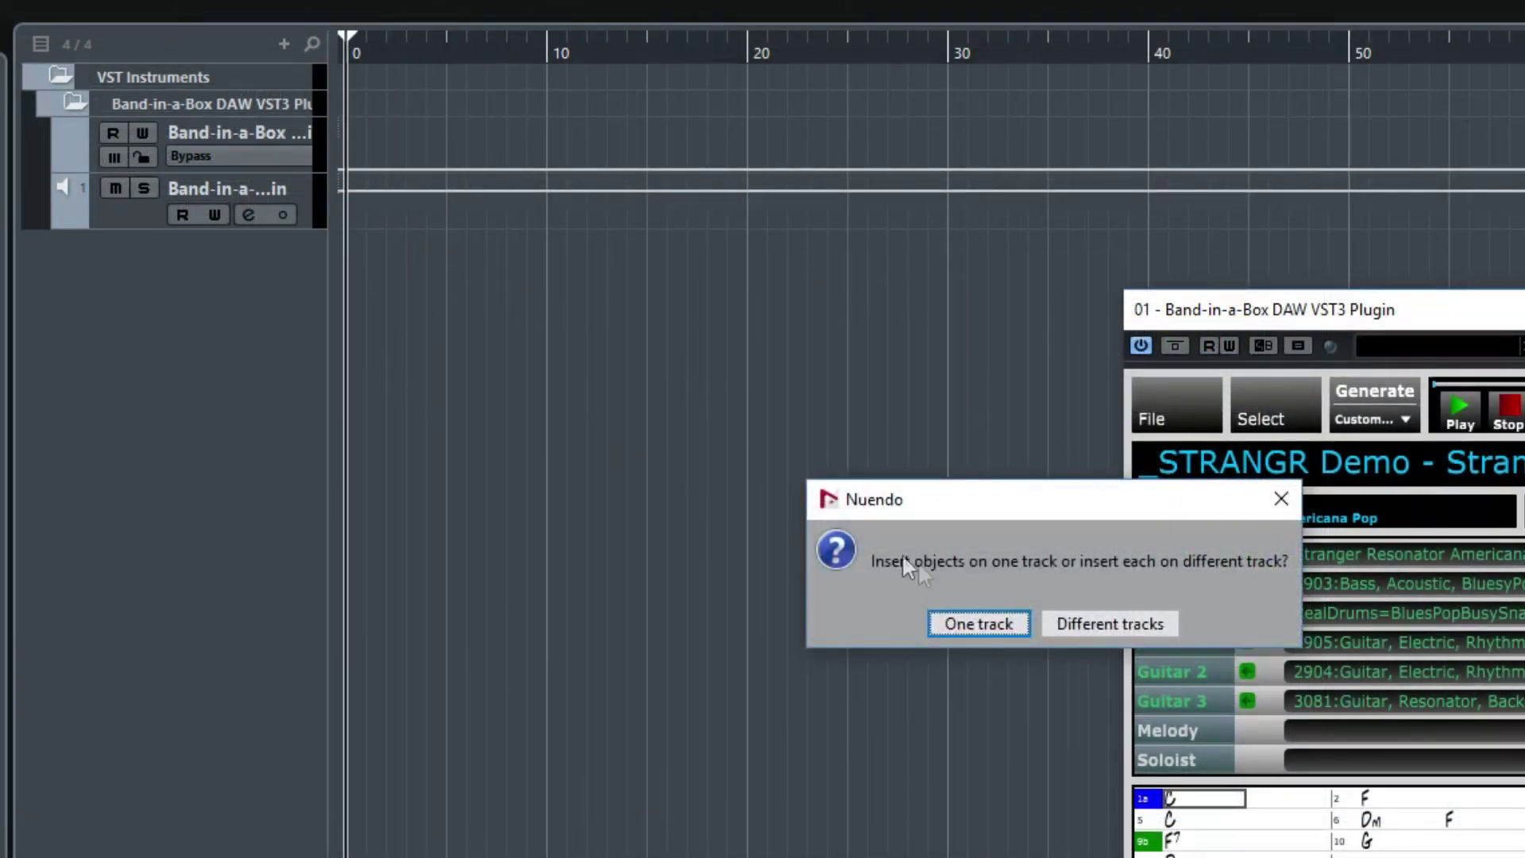
pyautogui.click(1154, 633)
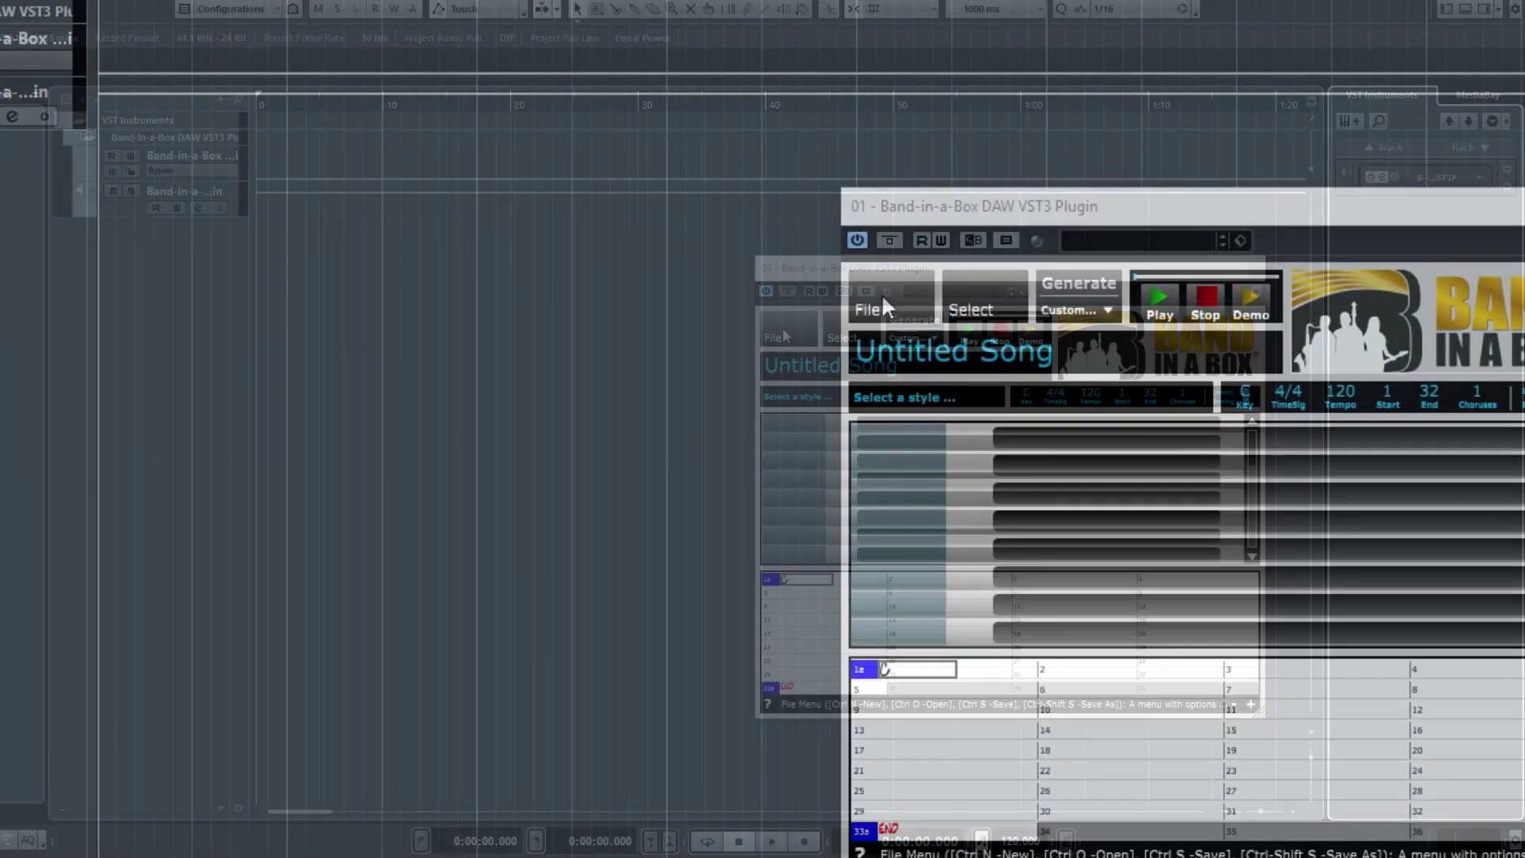
# Open the _GIRONA Demo song from the RealTracks307 Demos - World Guitar and Percussion folder in the plugin.
pyautogui.click(784, 331)
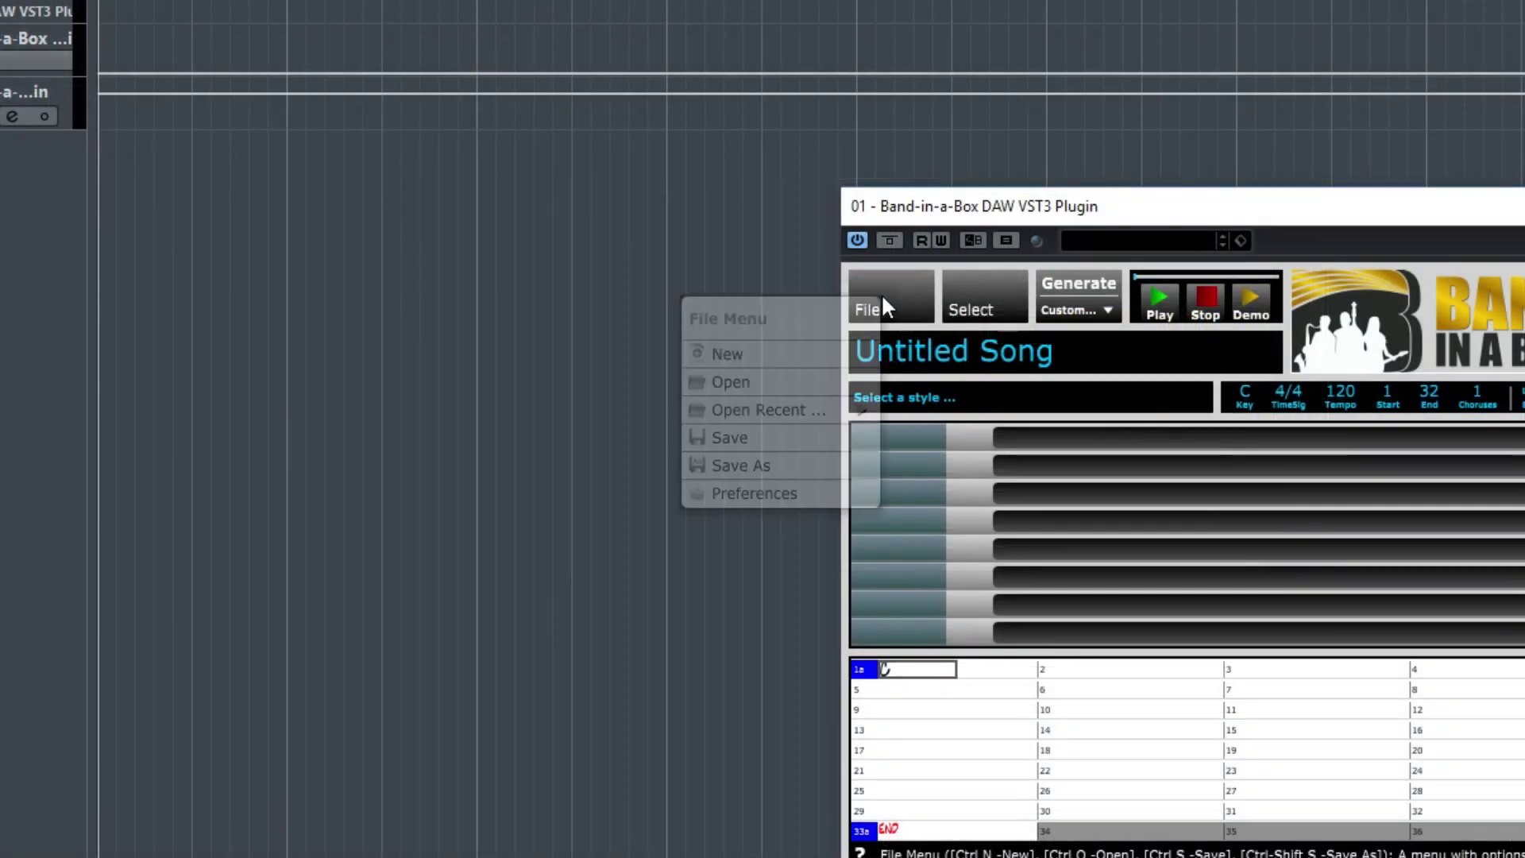
pyautogui.click(823, 381)
pyautogui.click(469, 159)
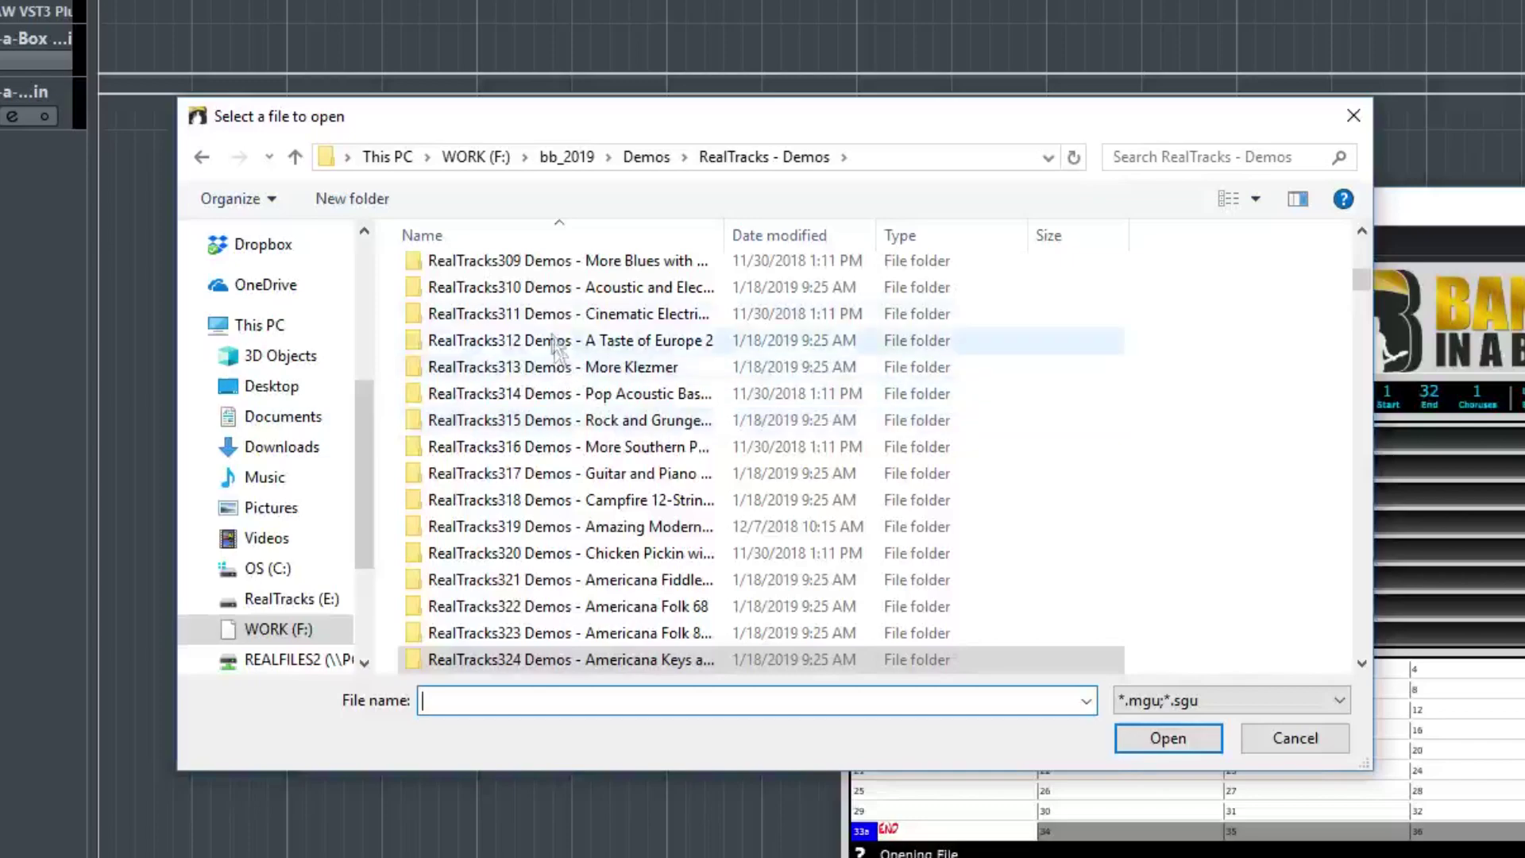
pyautogui.scroll(2, 548, 334)
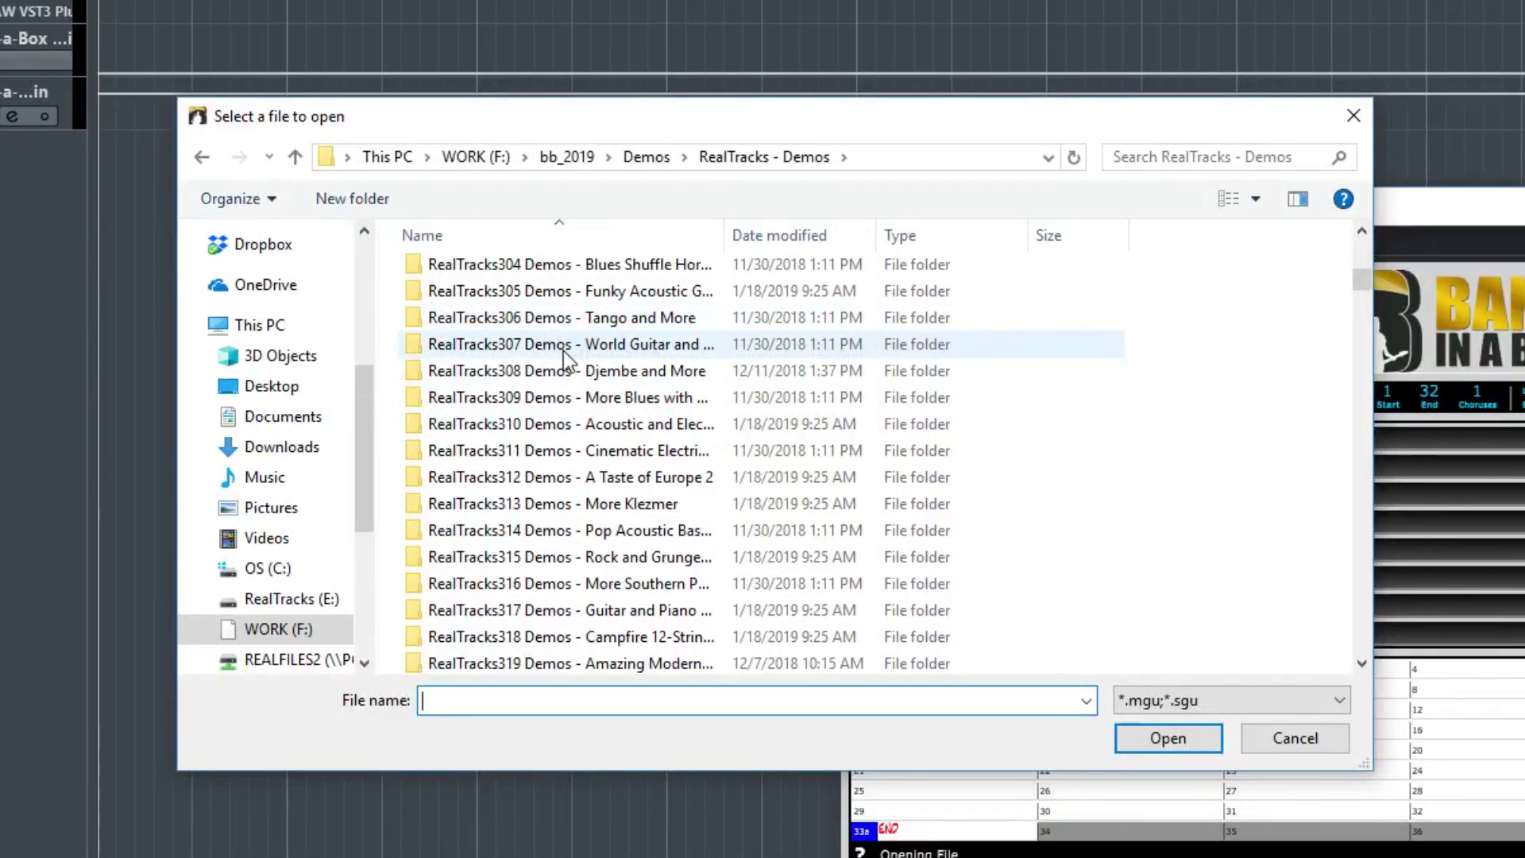
pyautogui.doubleClick(564, 350)
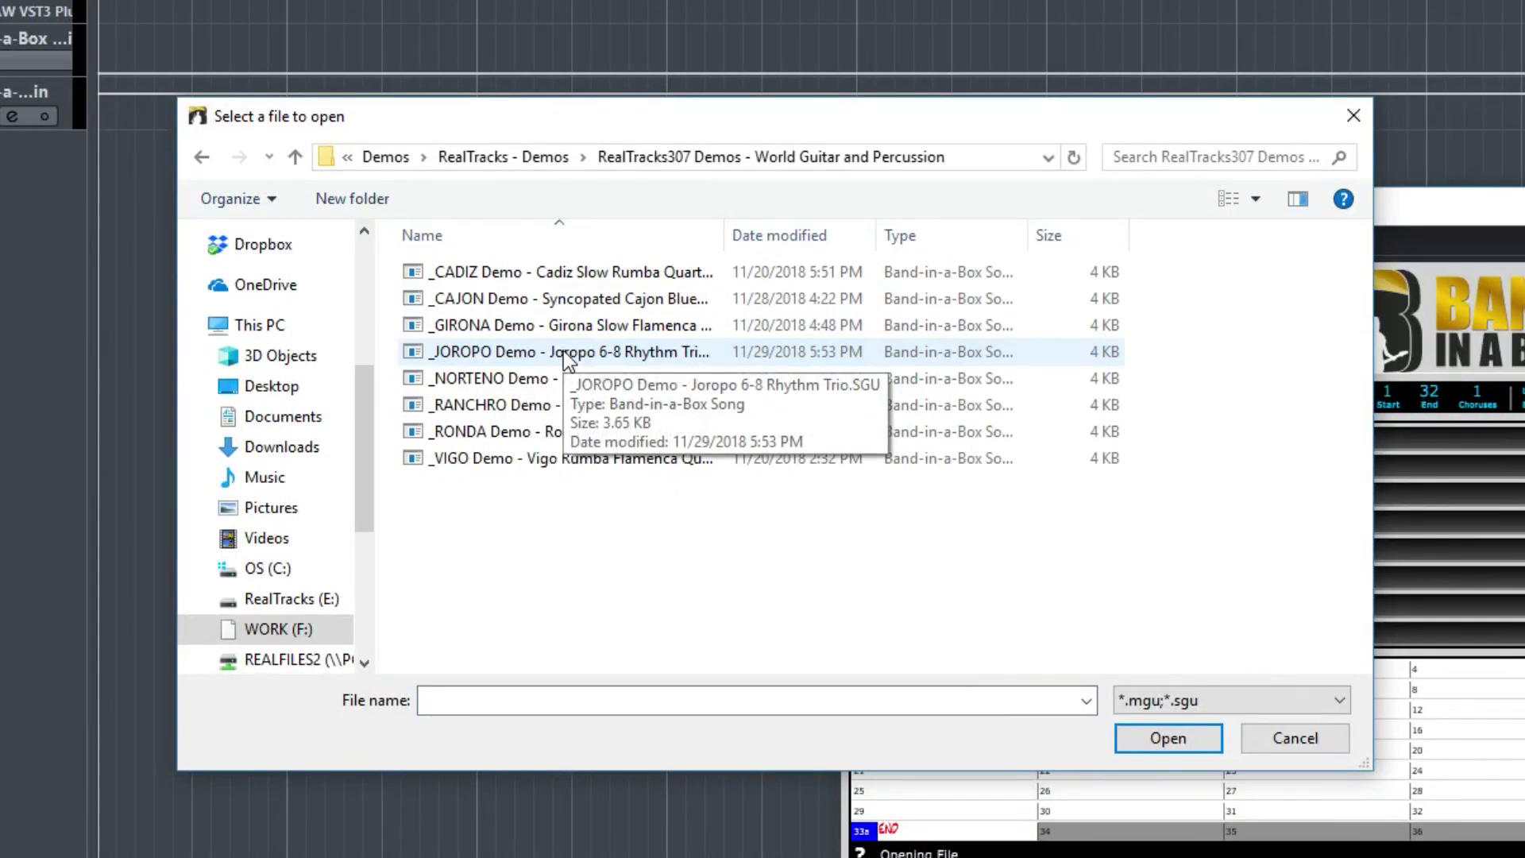
pyautogui.click(572, 327)
pyautogui.doubleClick(577, 333)
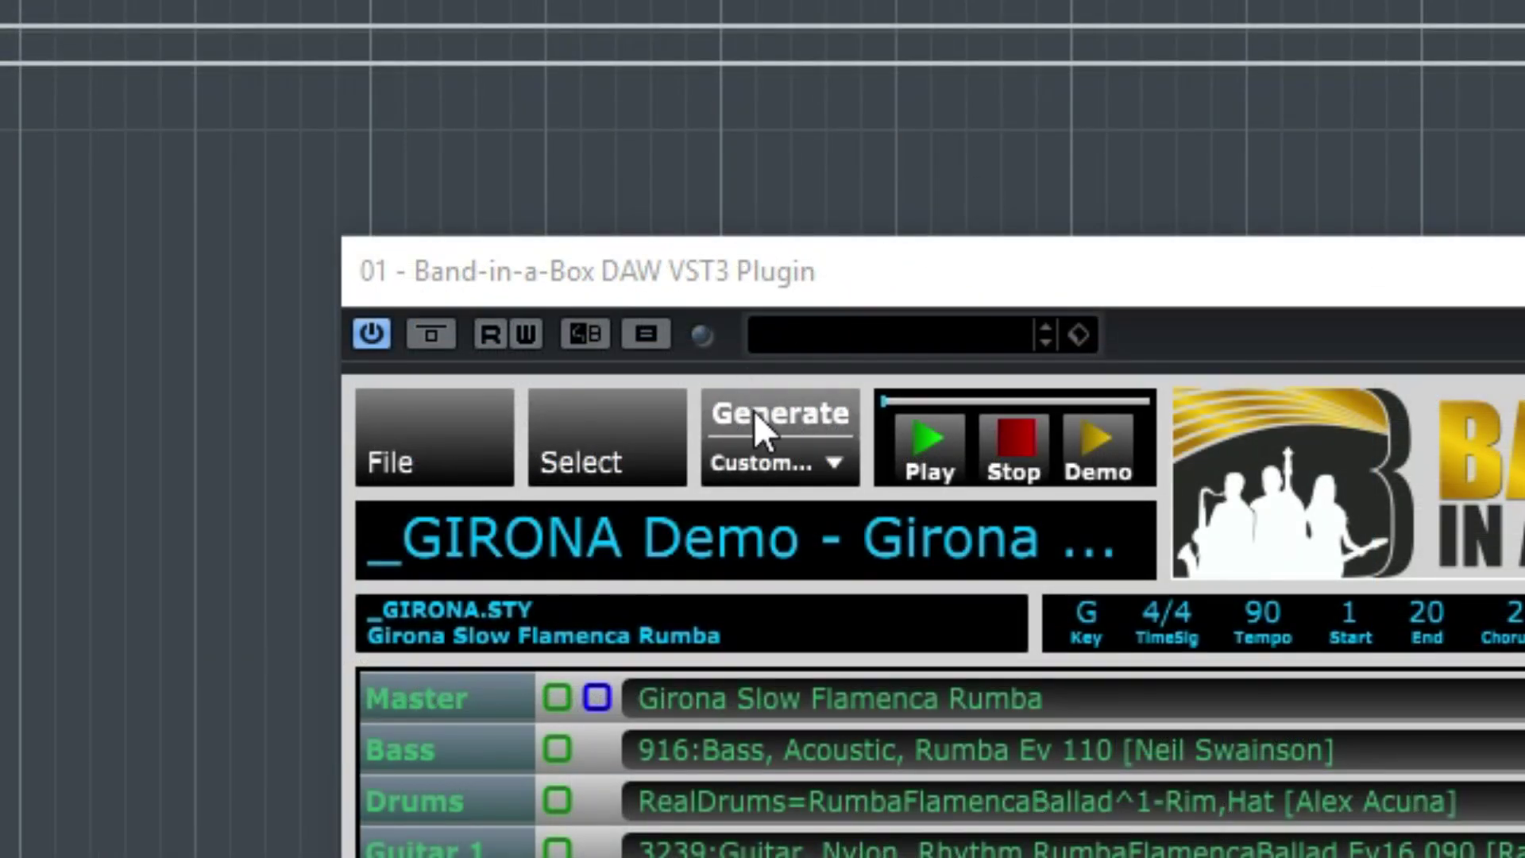
# Generate the _GIRONA demo's tracks, import its bass, drums and two guitars on separate tracks at the project start, and play them back.
pyautogui.click(755, 411)
pyautogui.moveTo(1216, 589); pyautogui.dragTo(357, 331)
pyautogui.click(1164, 657)
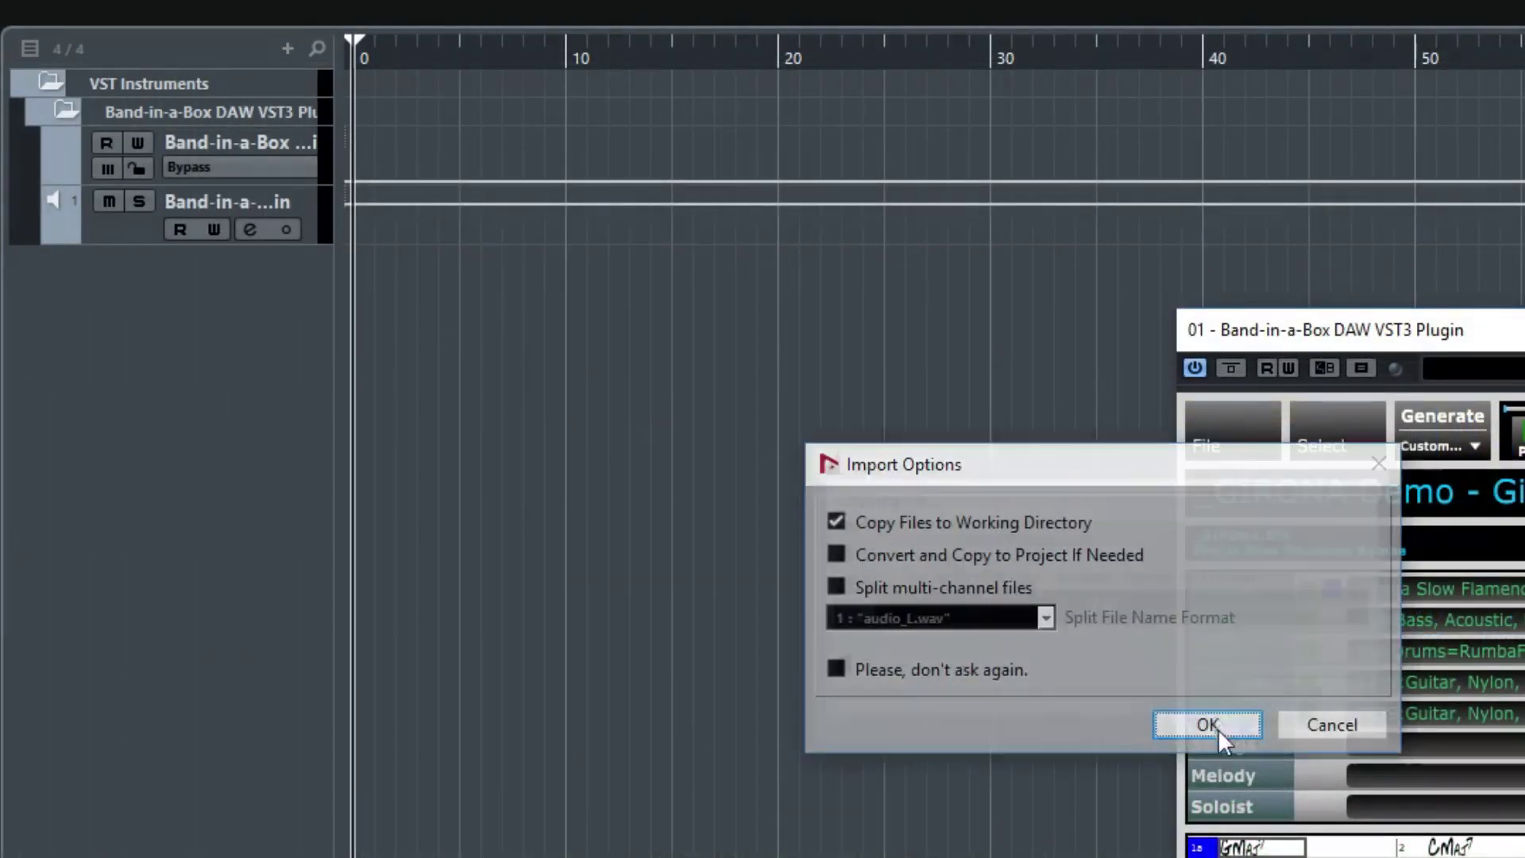
pyautogui.click(1208, 724)
pyautogui.press('space')
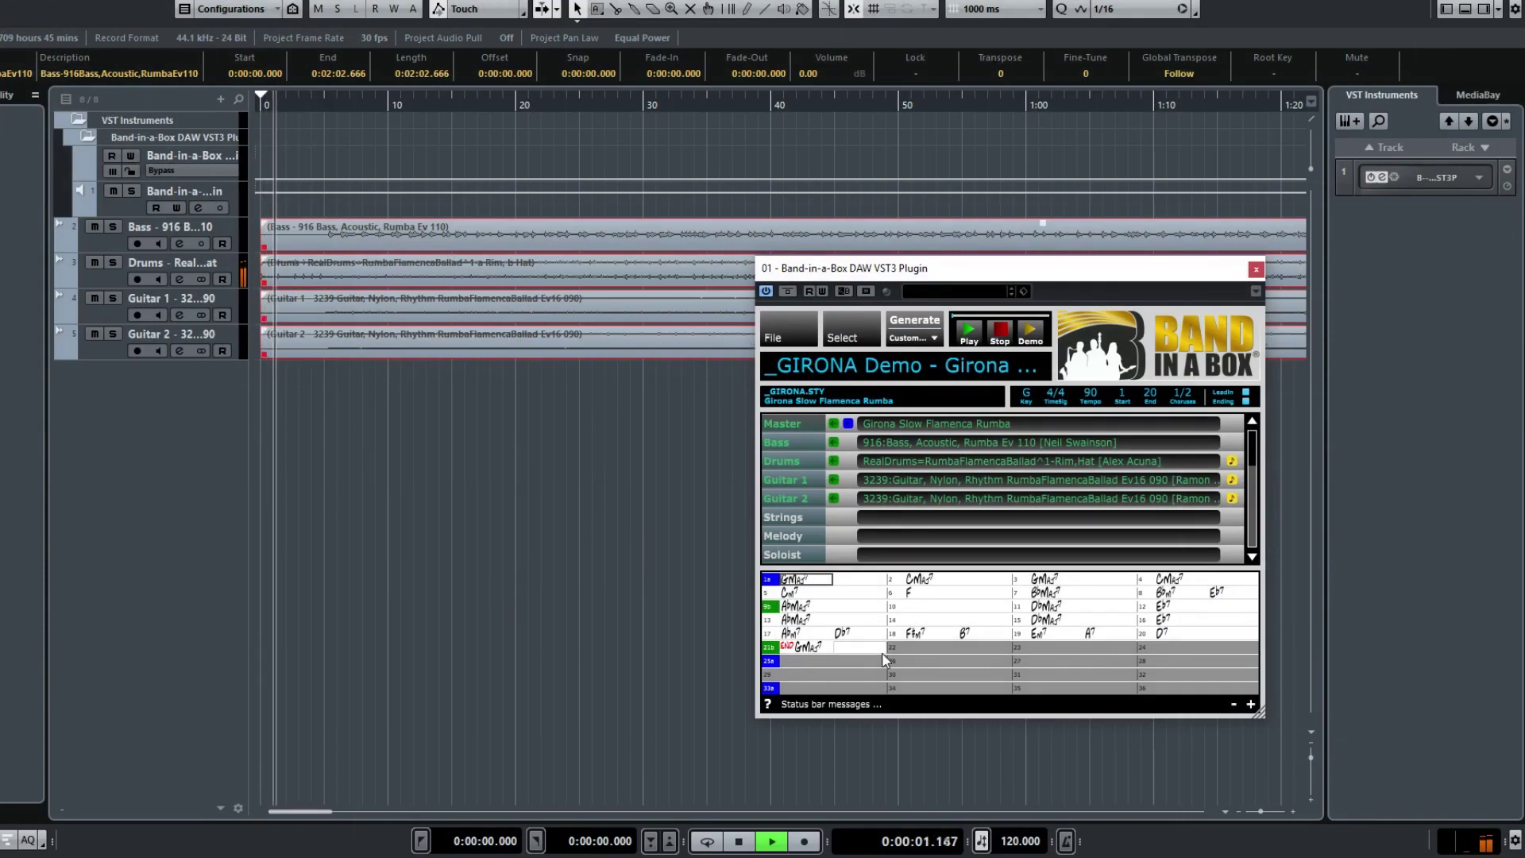